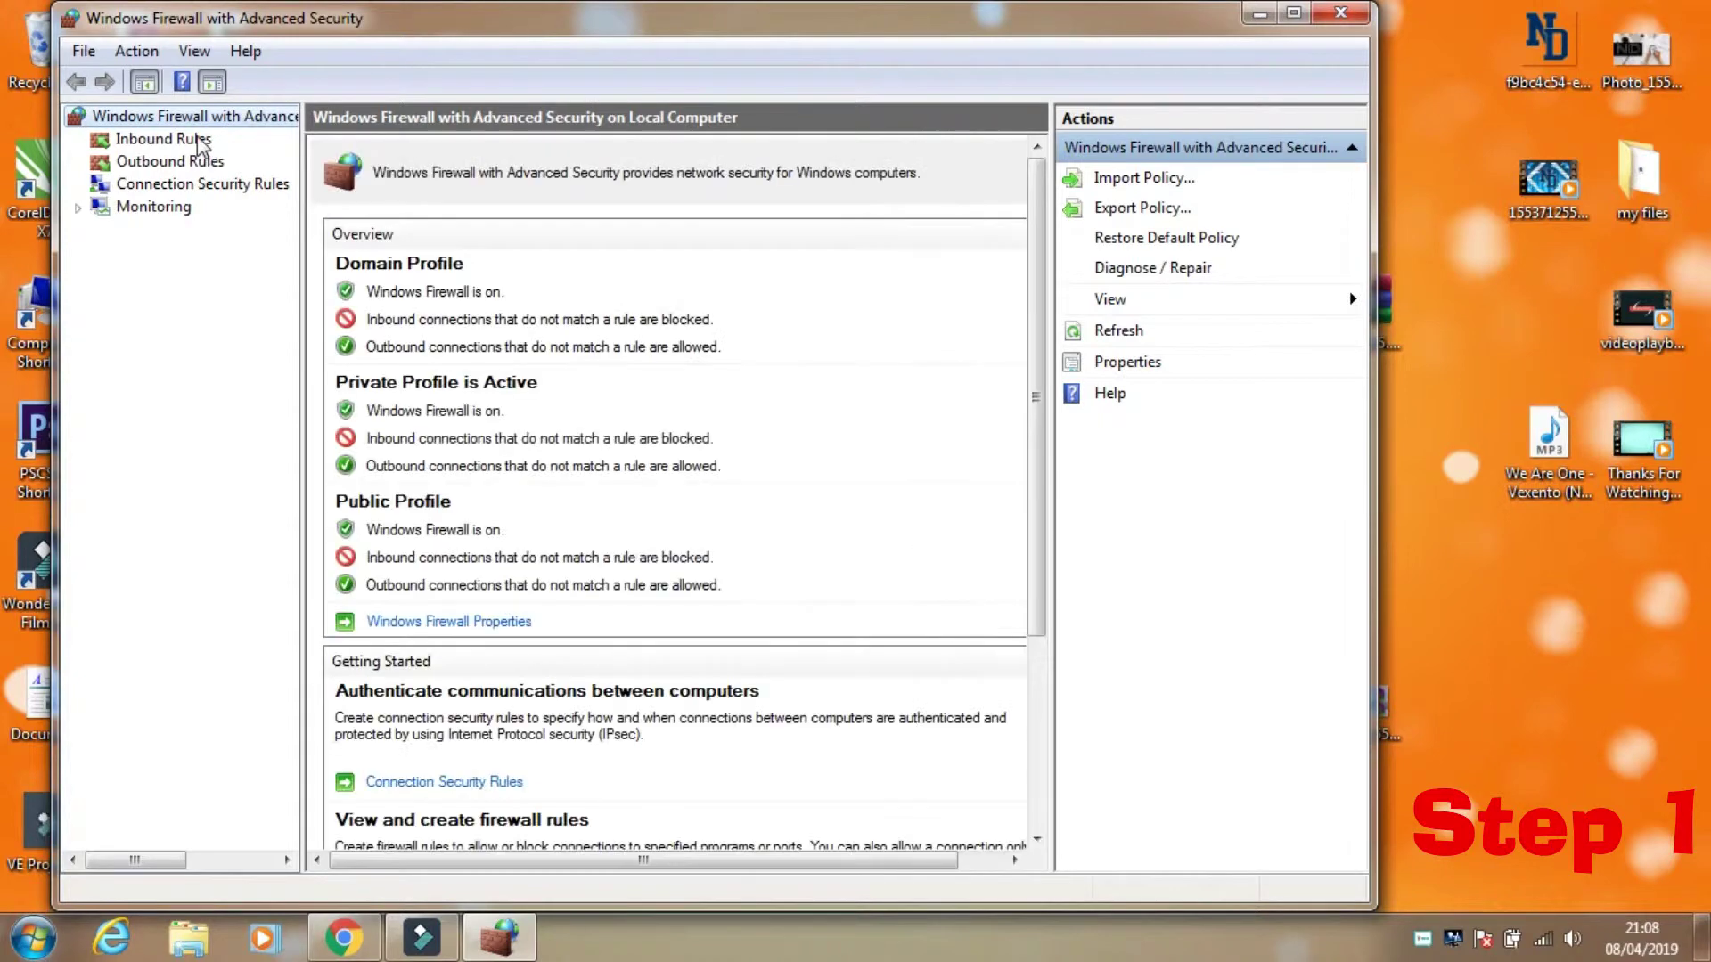
Enable the Corel PHOTO-PAINT X7 and CorelDRAW X7 rules among the inbound firewall rules
{"action": "left_click", "coordinate": [202, 143]}
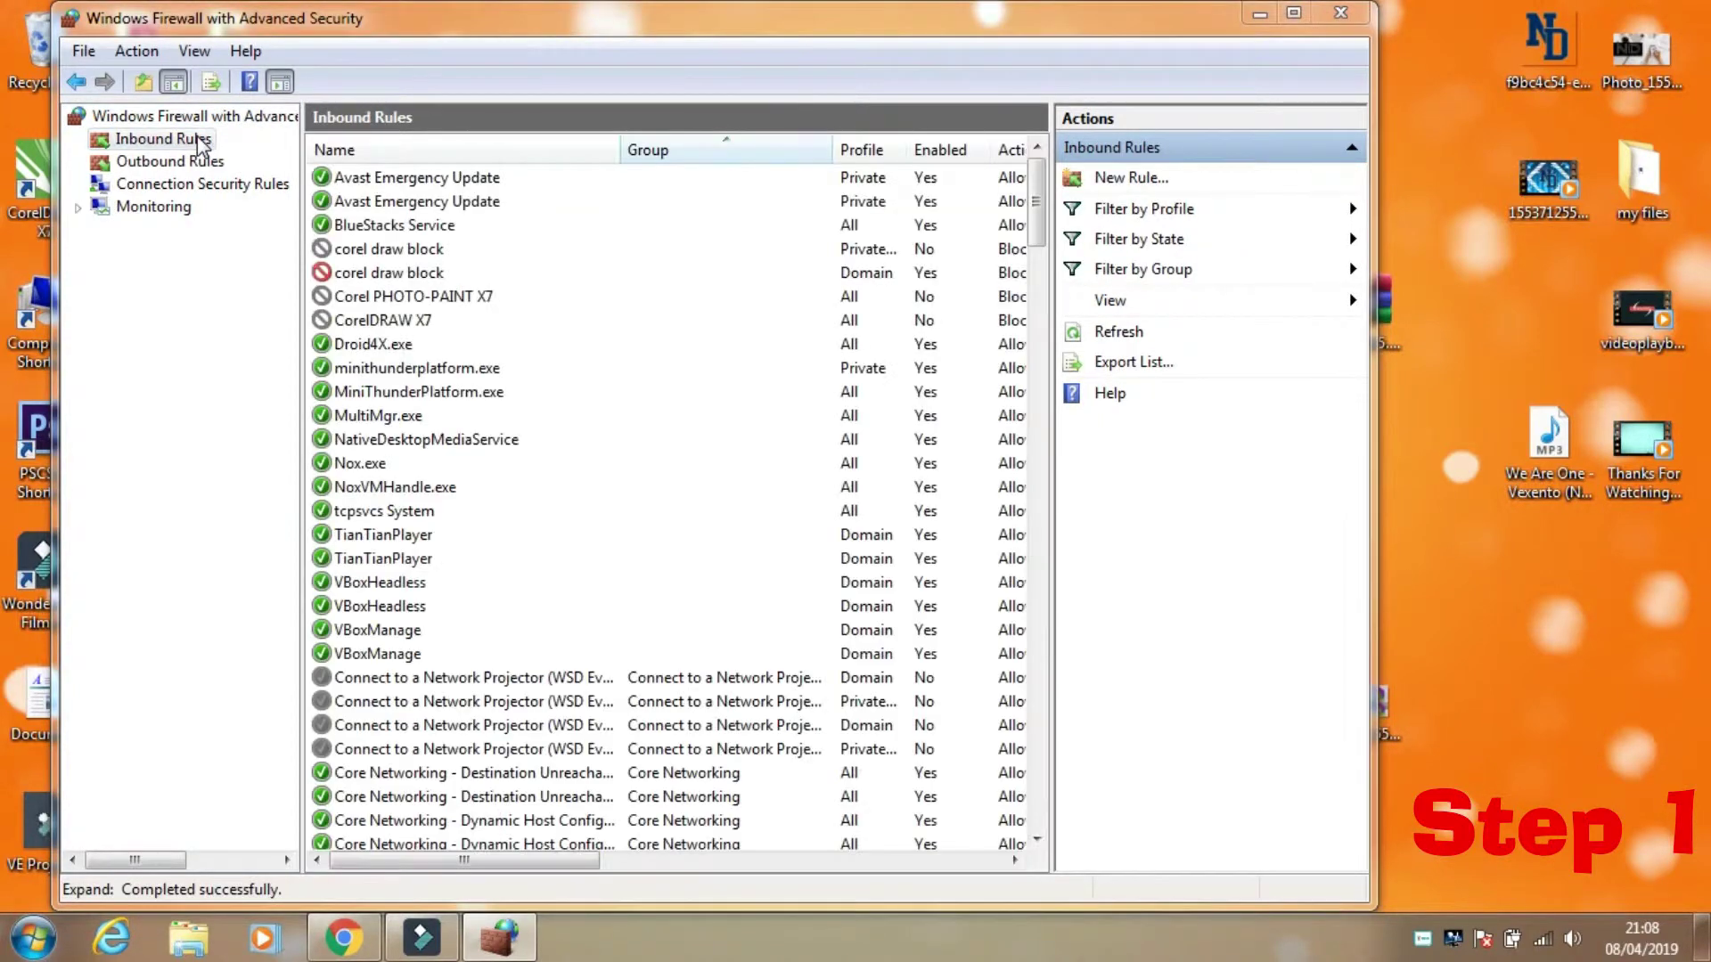
{"action": "left_click", "coordinate": [423, 324]}
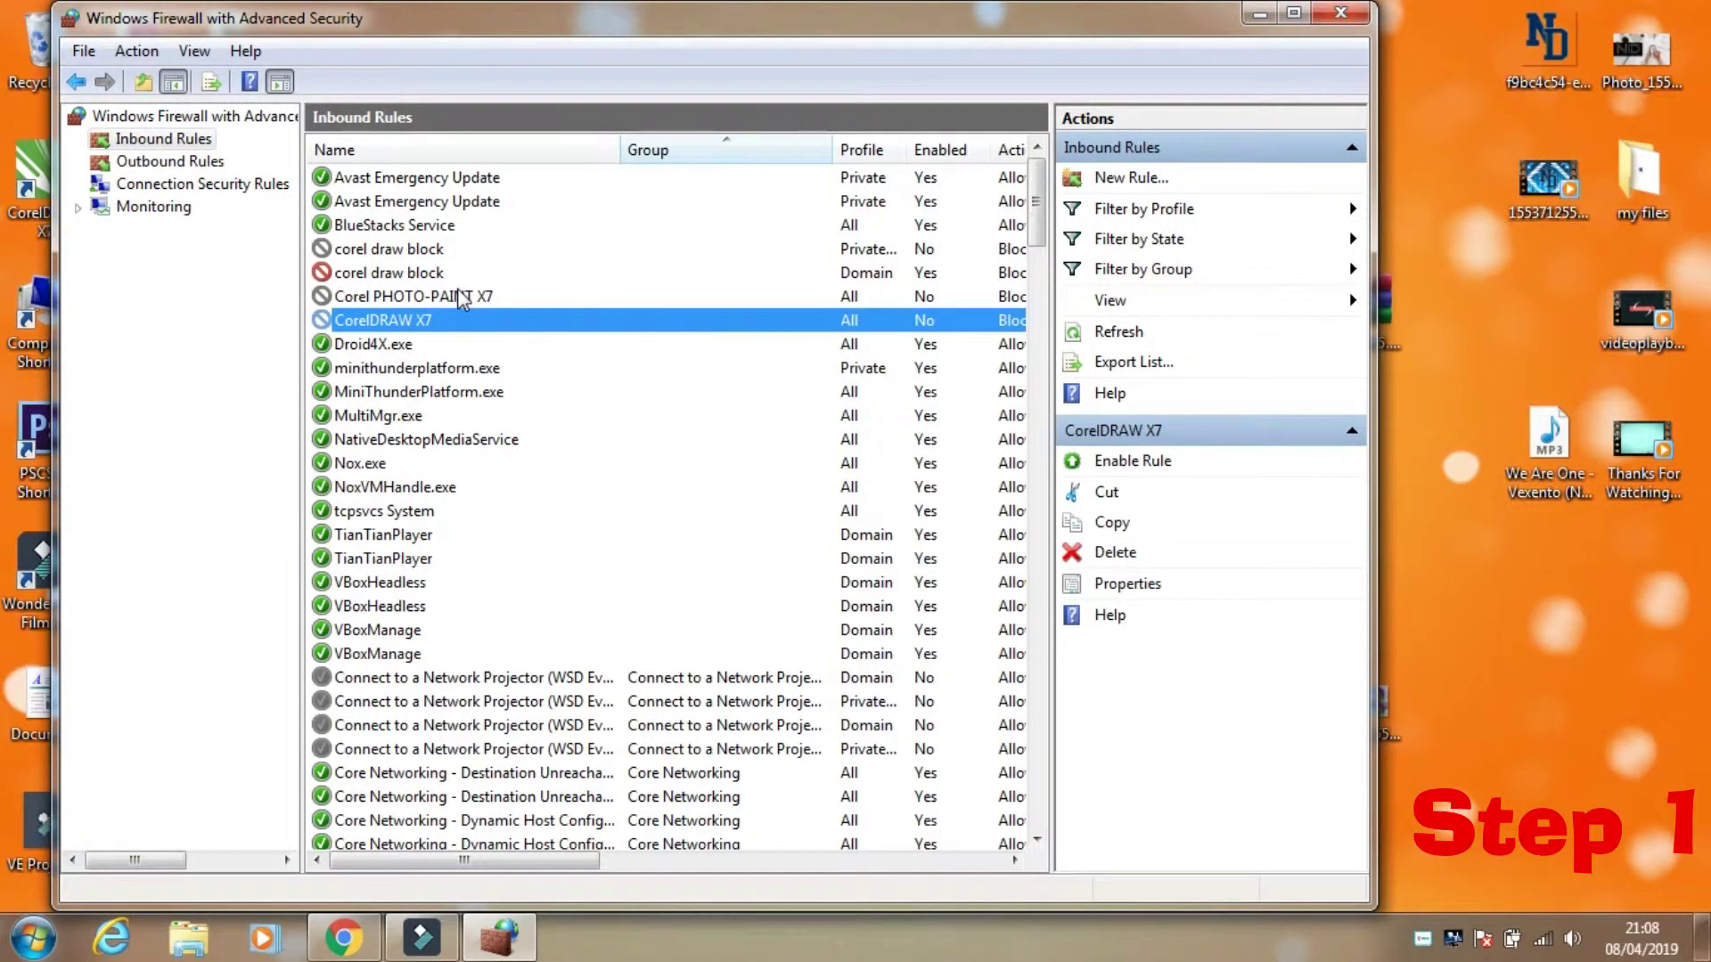
{"action": "left_click", "coordinate": [462, 298], "text": "ctrl"}
{"action": "right_click", "coordinate": [460, 298]}
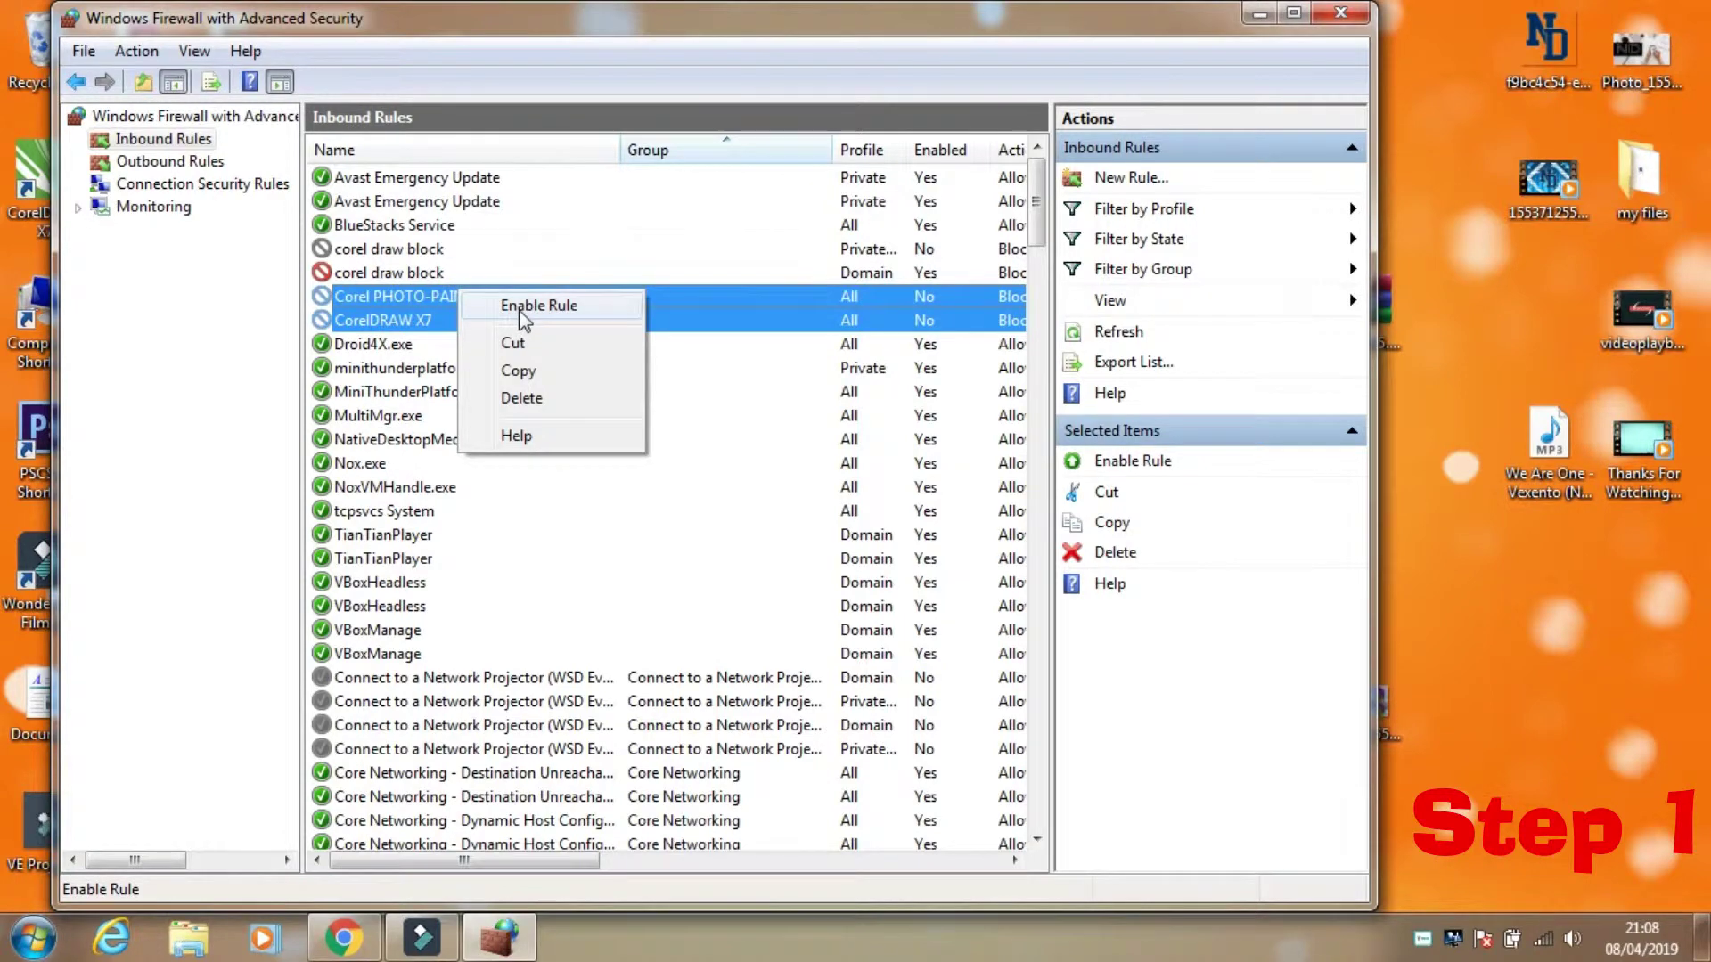
{"action": "left_click", "coordinate": [519, 309]}
Disable the Corel PHOTO-PAINT X7 and CorelDRAW X7 inbound rules again
{"action": "left_click", "coordinate": [493, 299]}
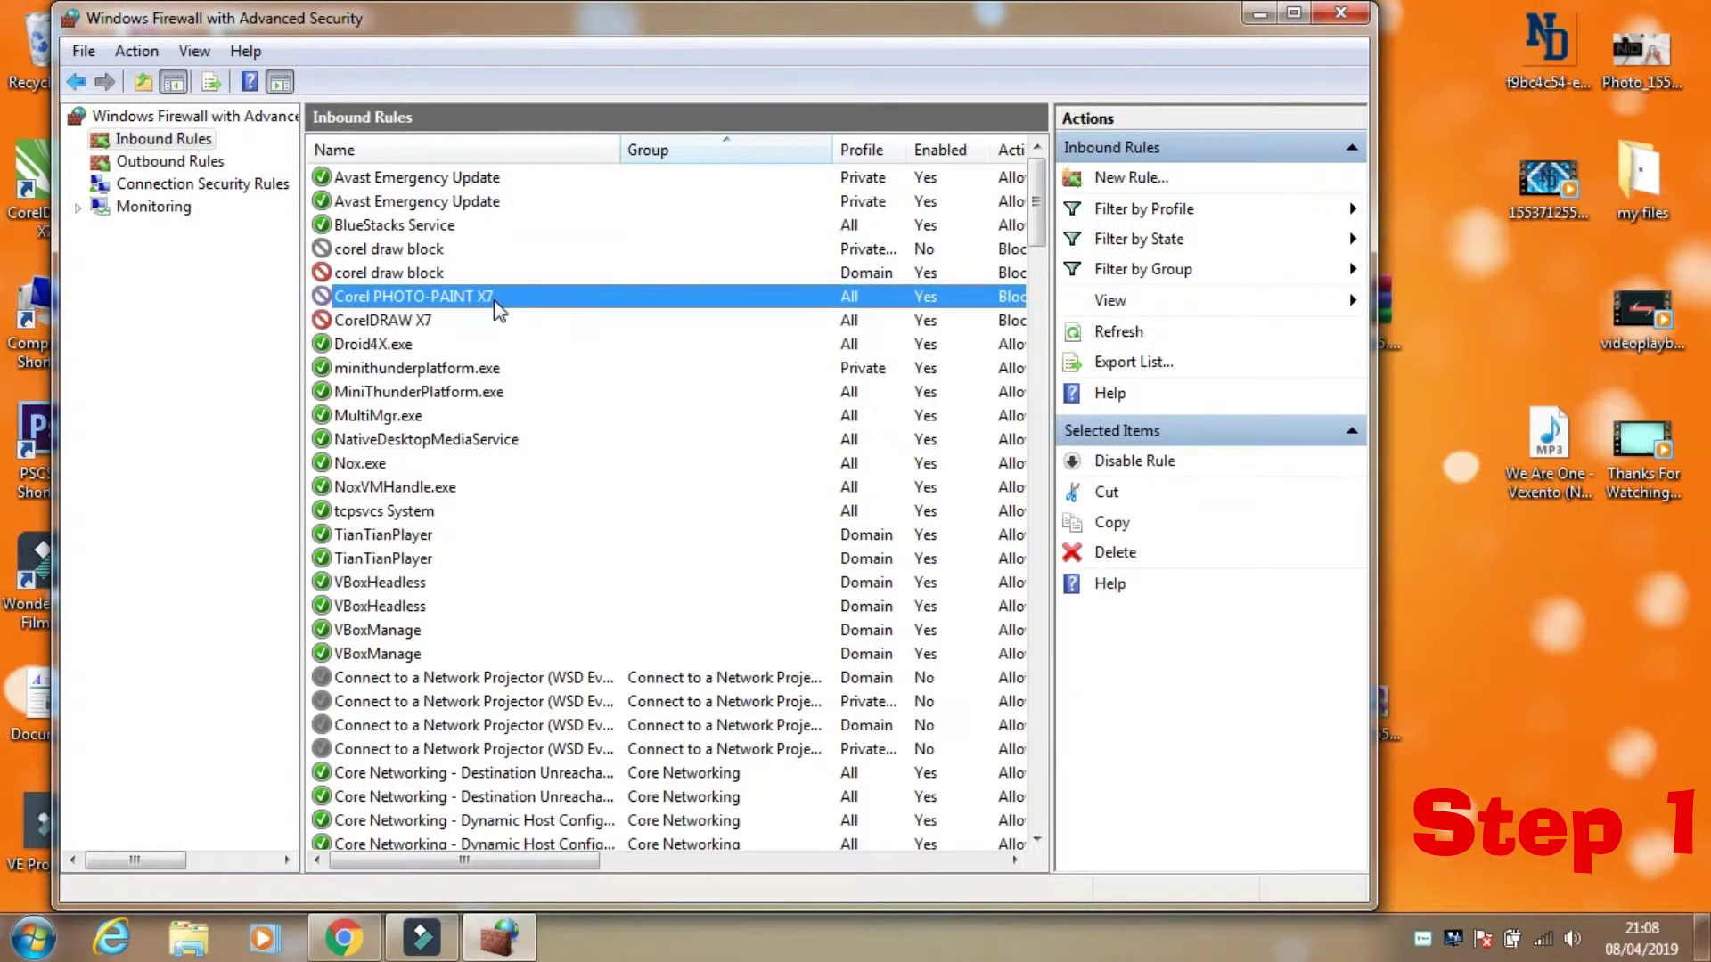
{"action": "left_click", "coordinate": [491, 317], "text": "ctrl"}
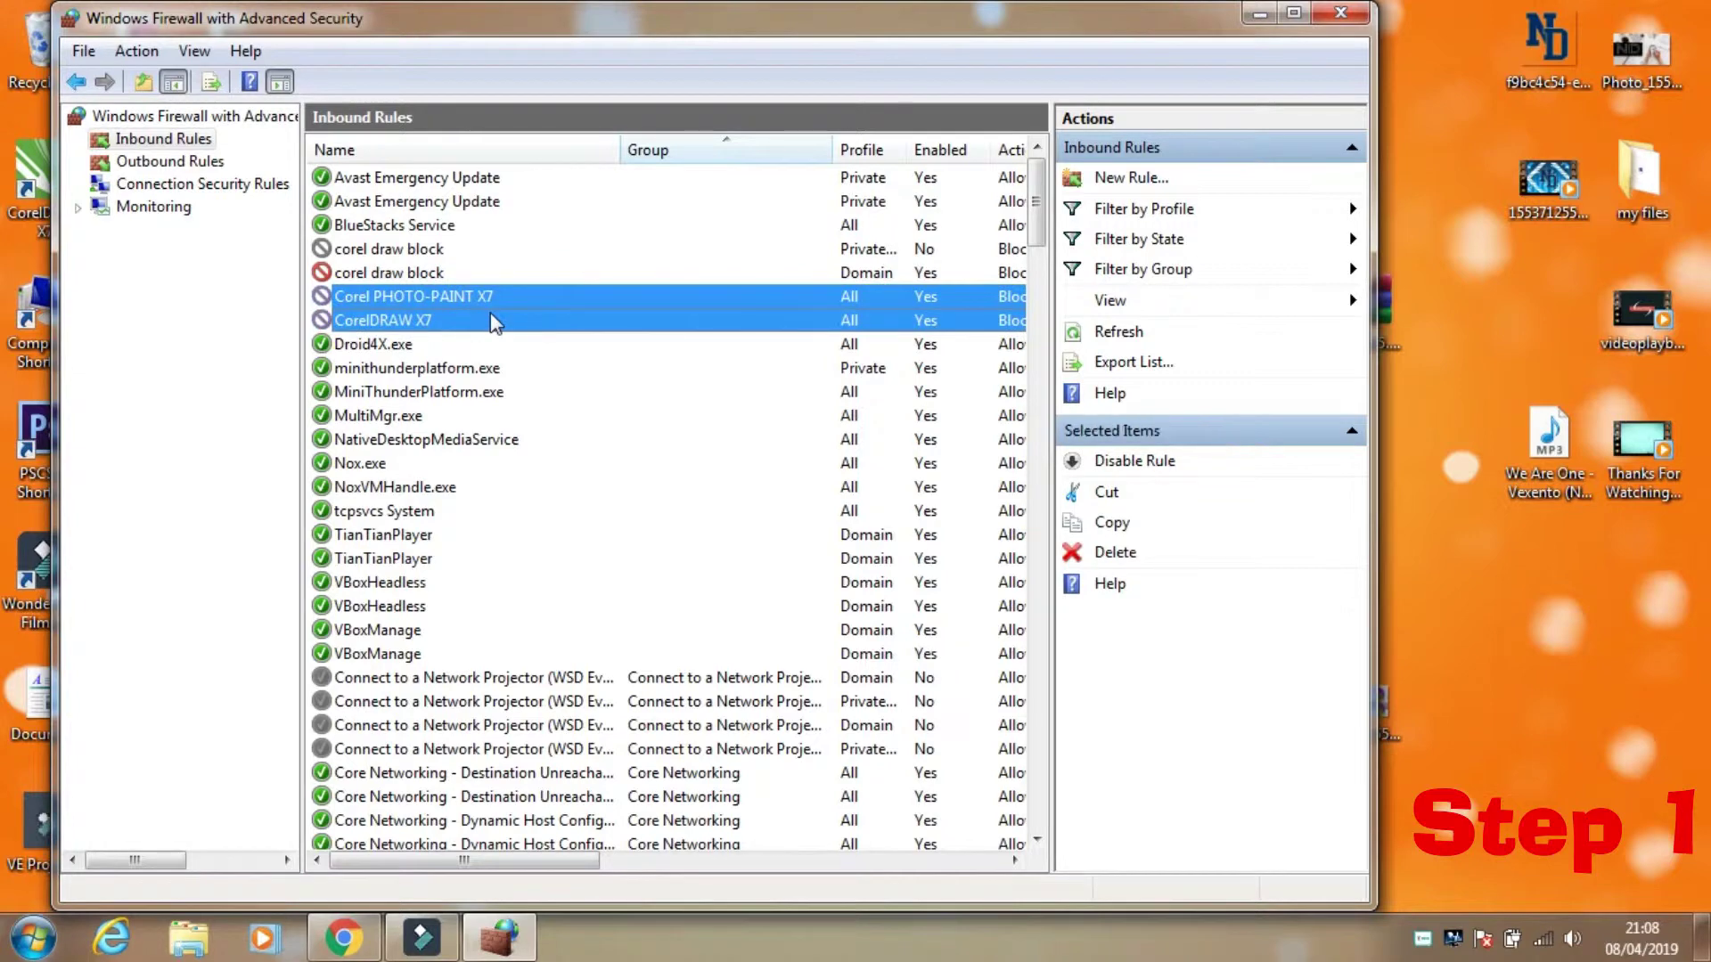
{"action": "right_click", "coordinate": [491, 322]}
{"action": "left_click", "coordinate": [570, 330]}
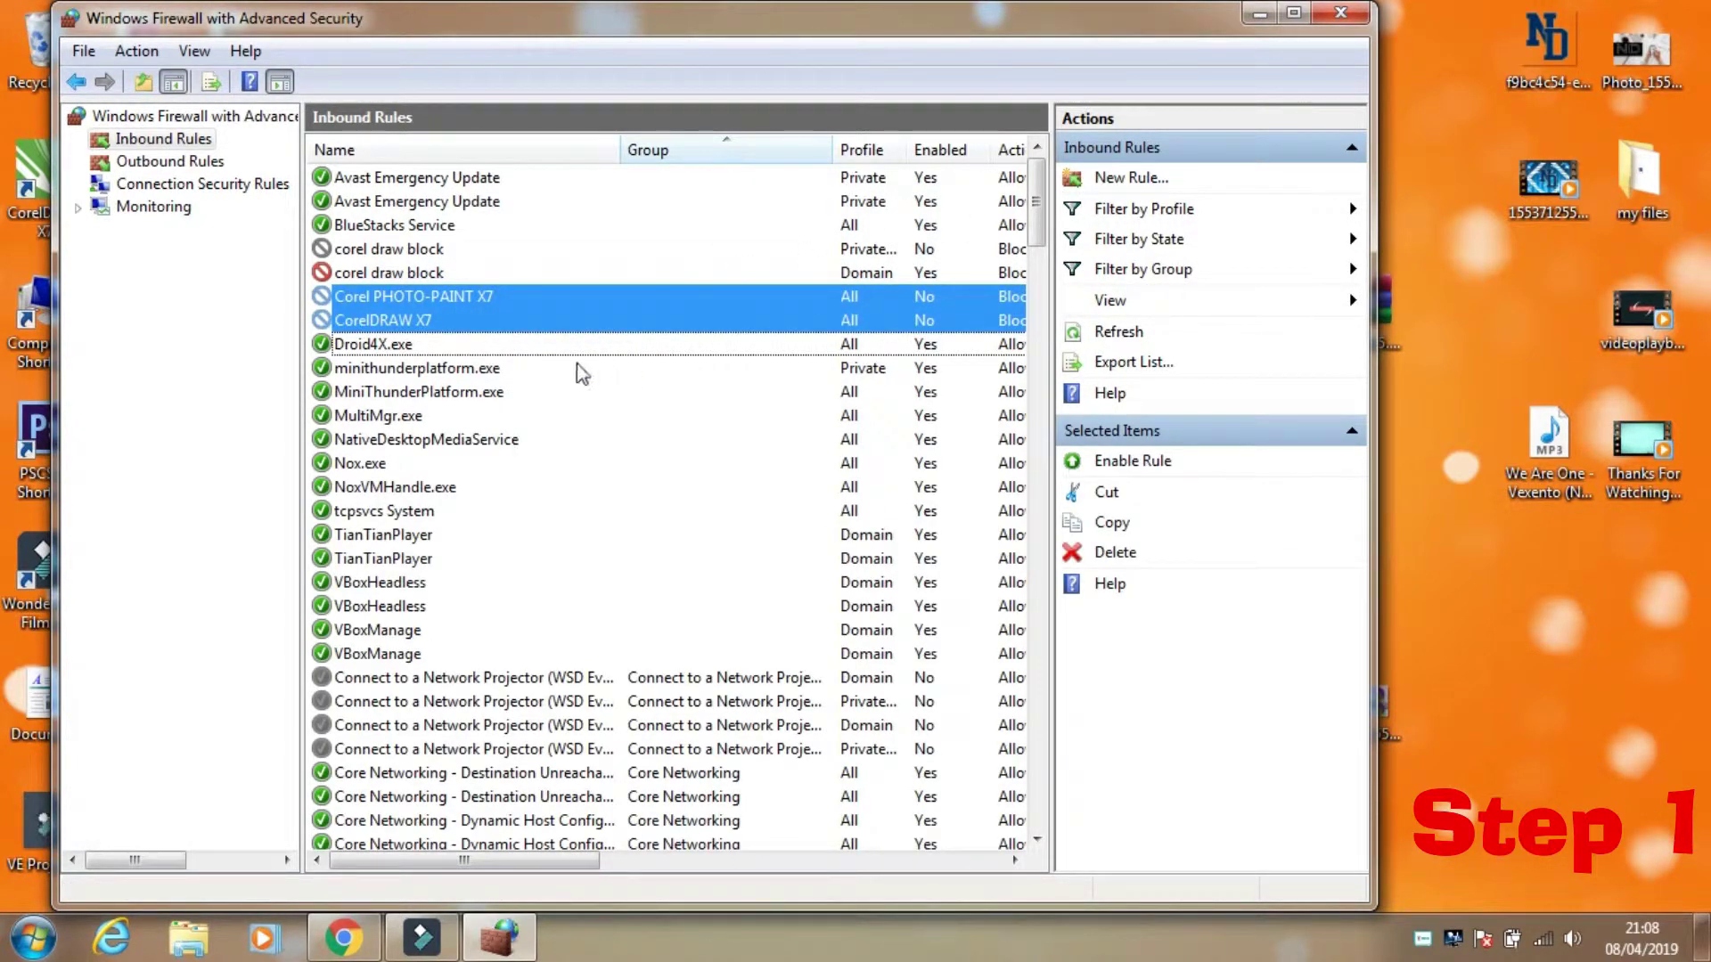
{"action": "left_click", "coordinate": [406, 326]}
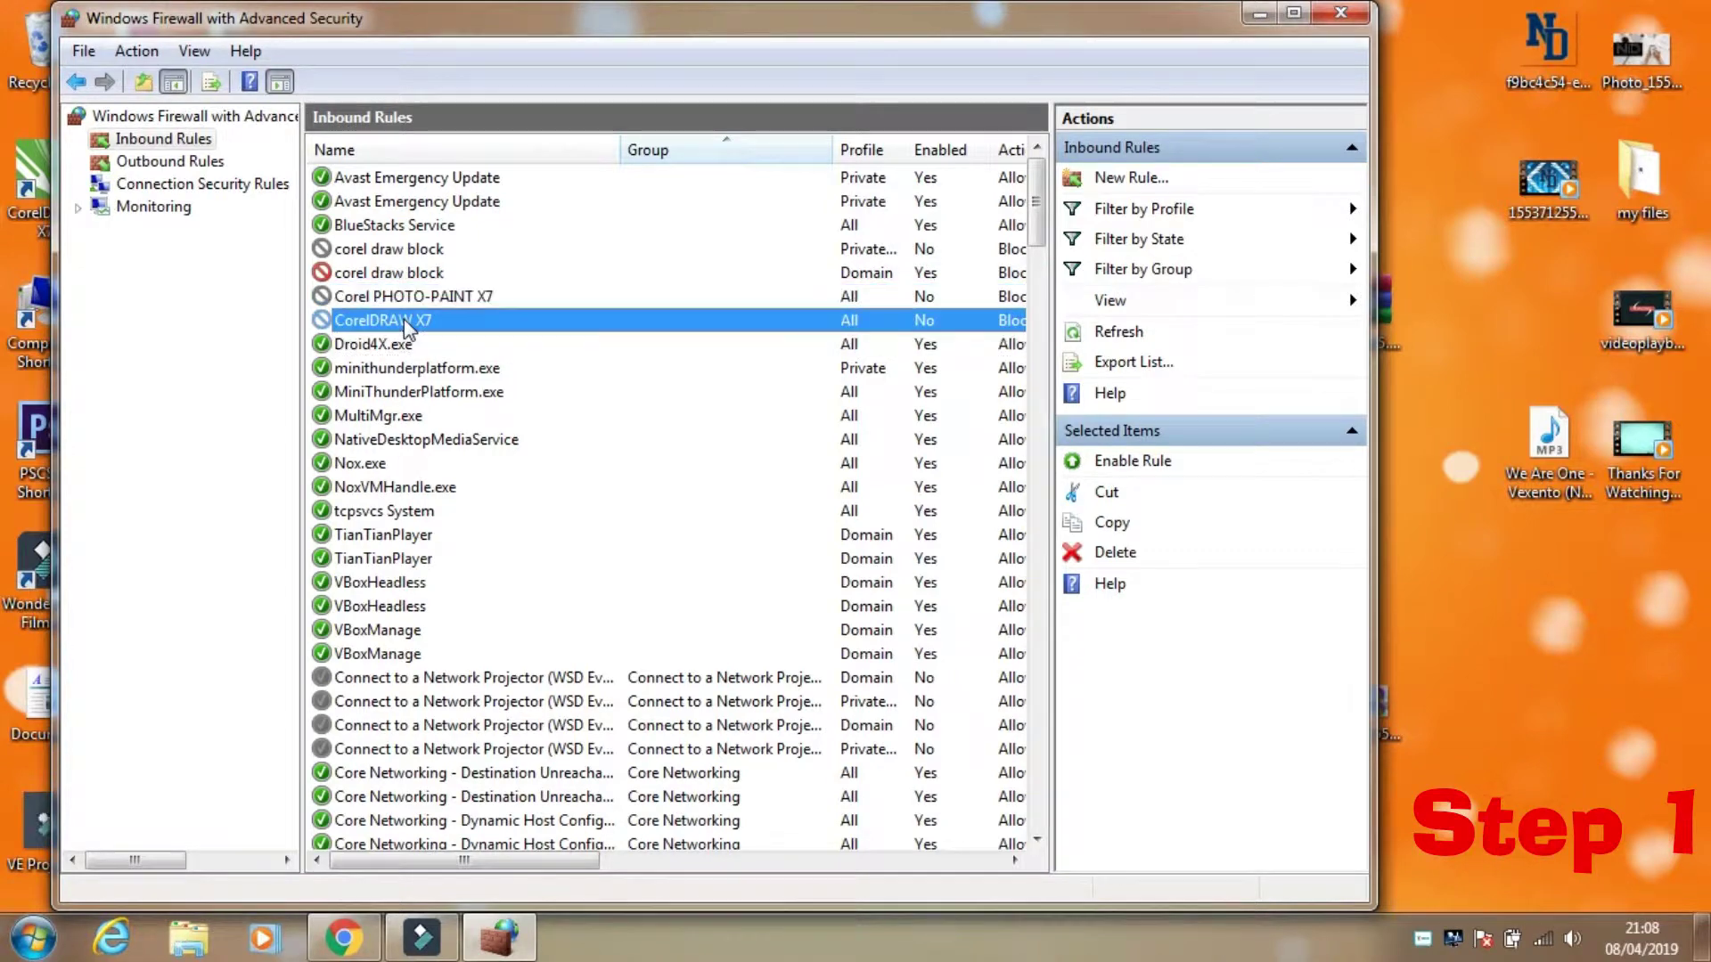
Start a new inbound rule of type Program that targets the CorelDRAW X7 desktop shortcut
{"action": "left_click", "coordinate": [1132, 182]}
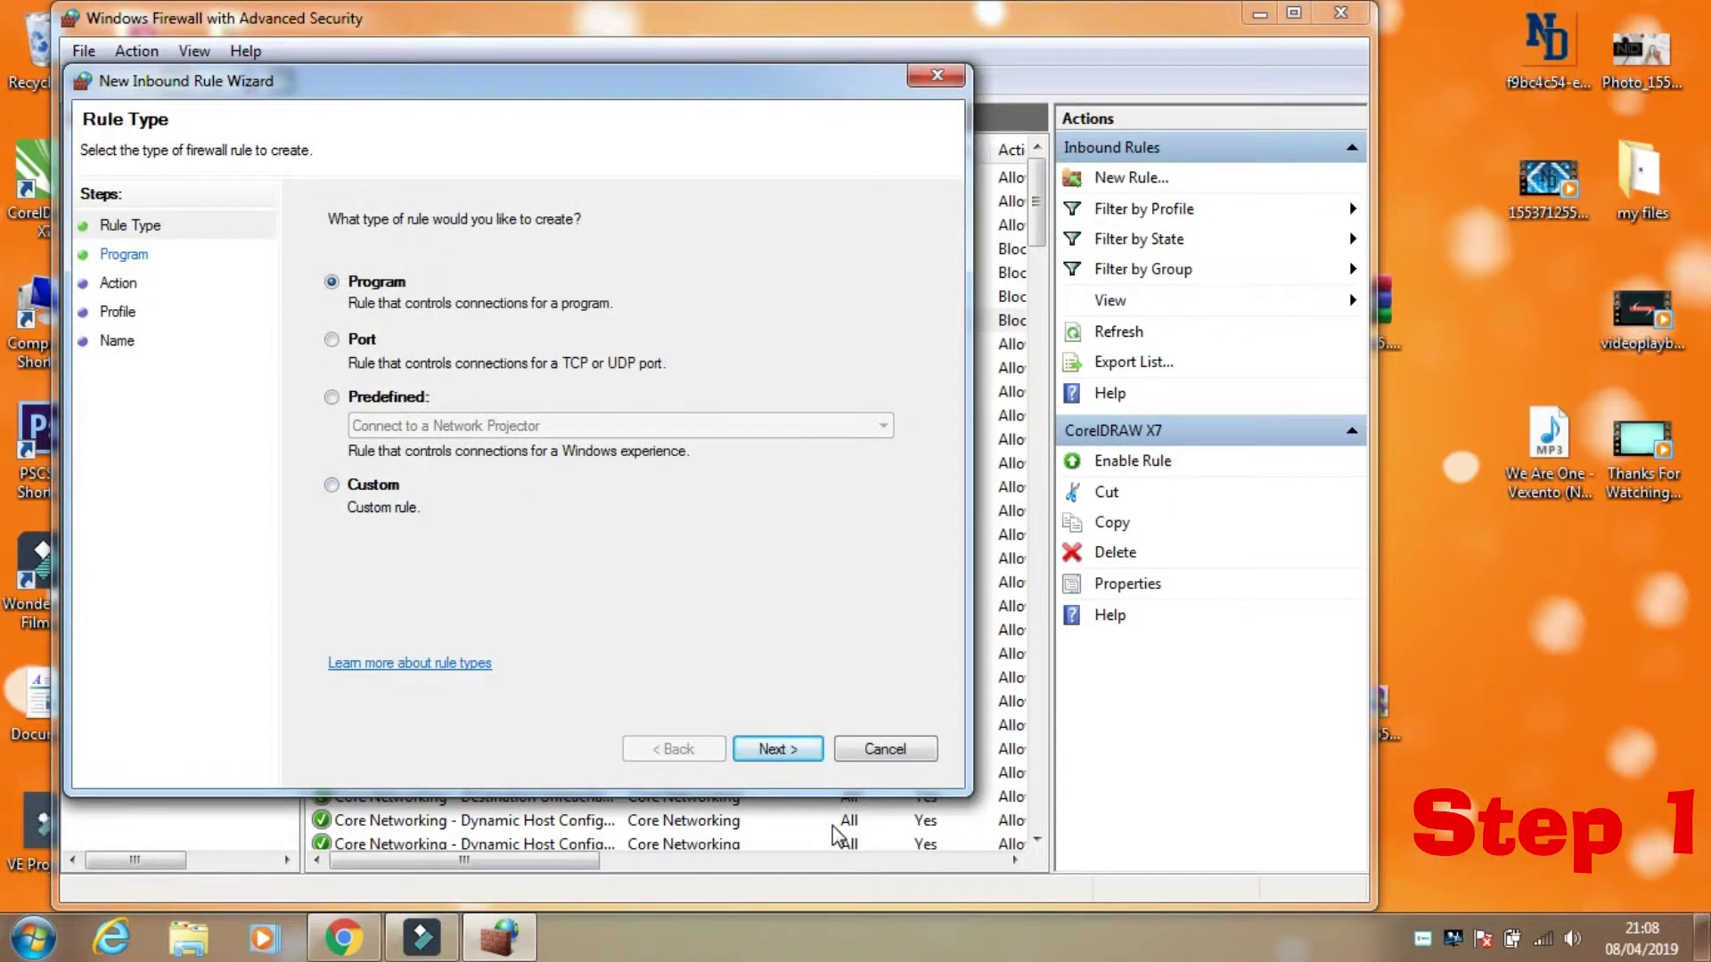
{"action": "left_click", "coordinate": [794, 758]}
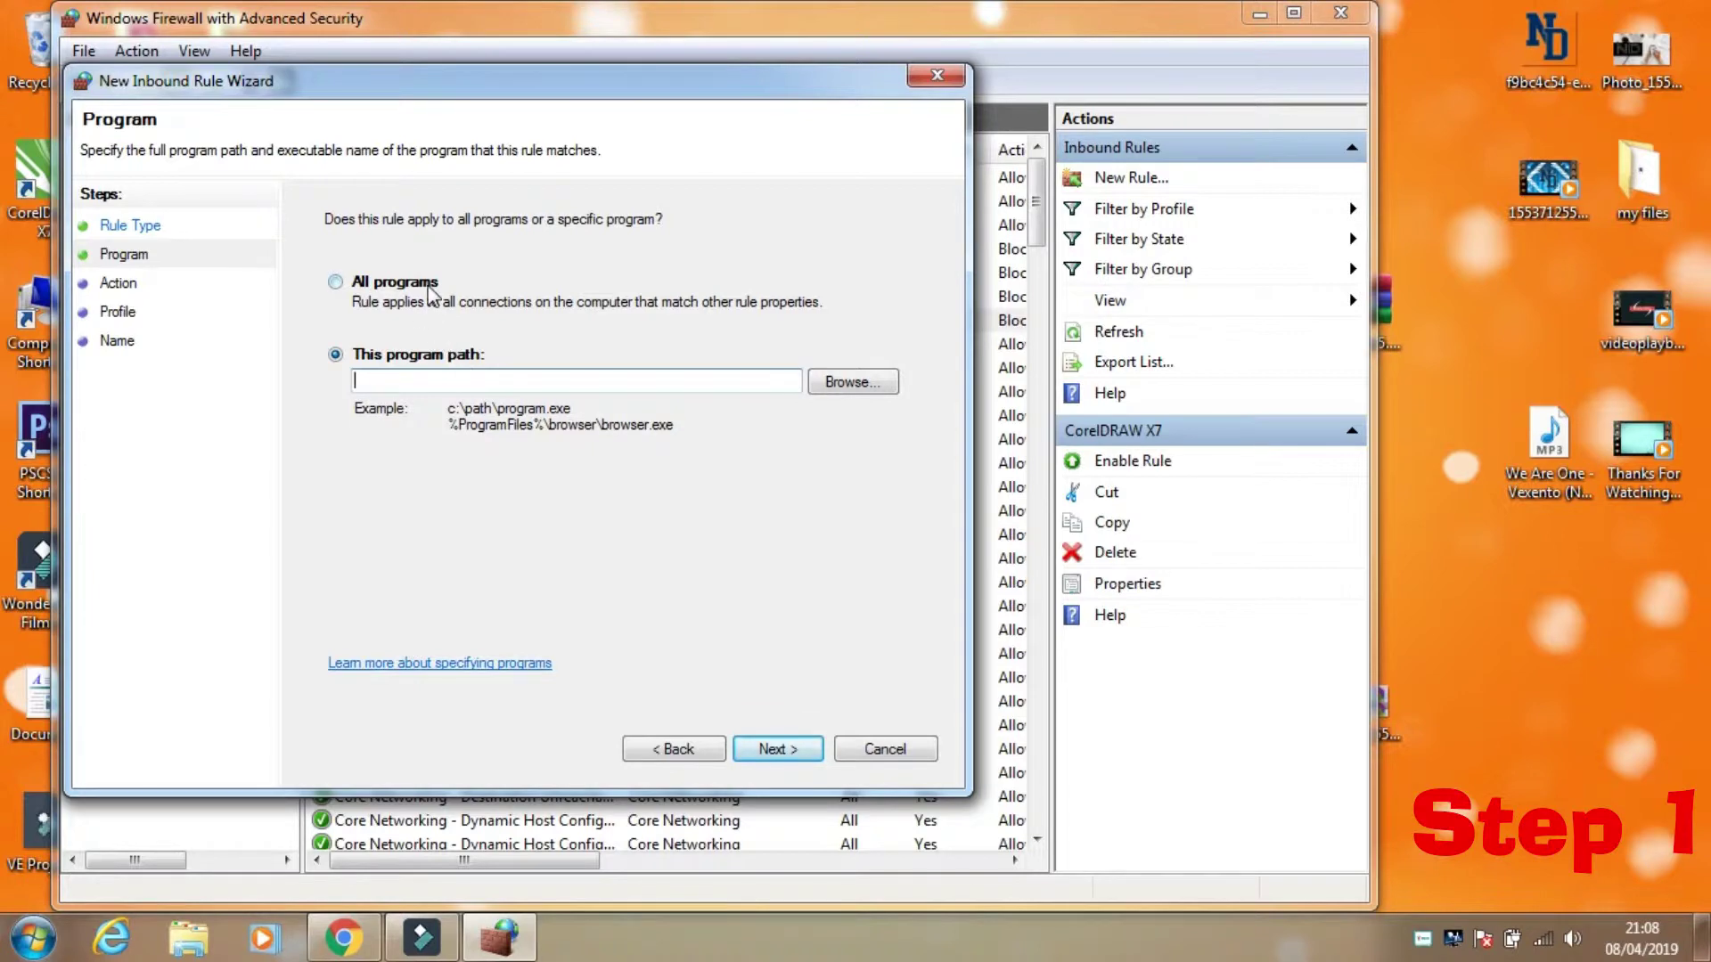
{"action": "left_click", "coordinate": [855, 387]}
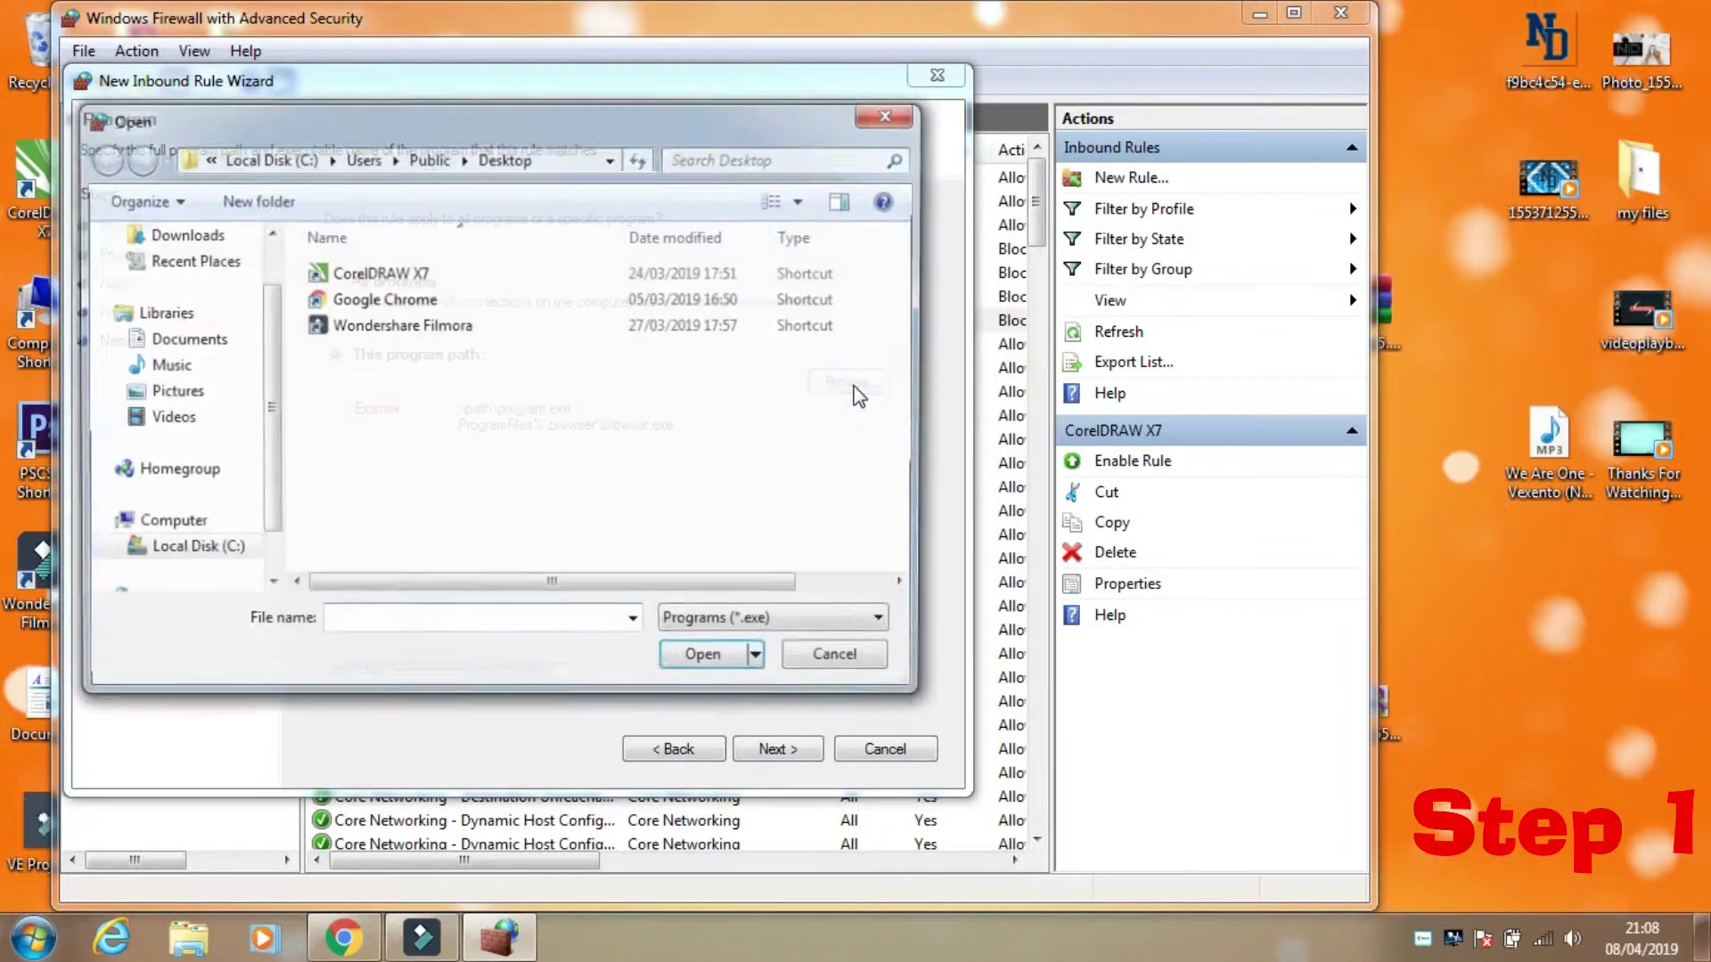
{"action": "left_click", "coordinate": [455, 273]}
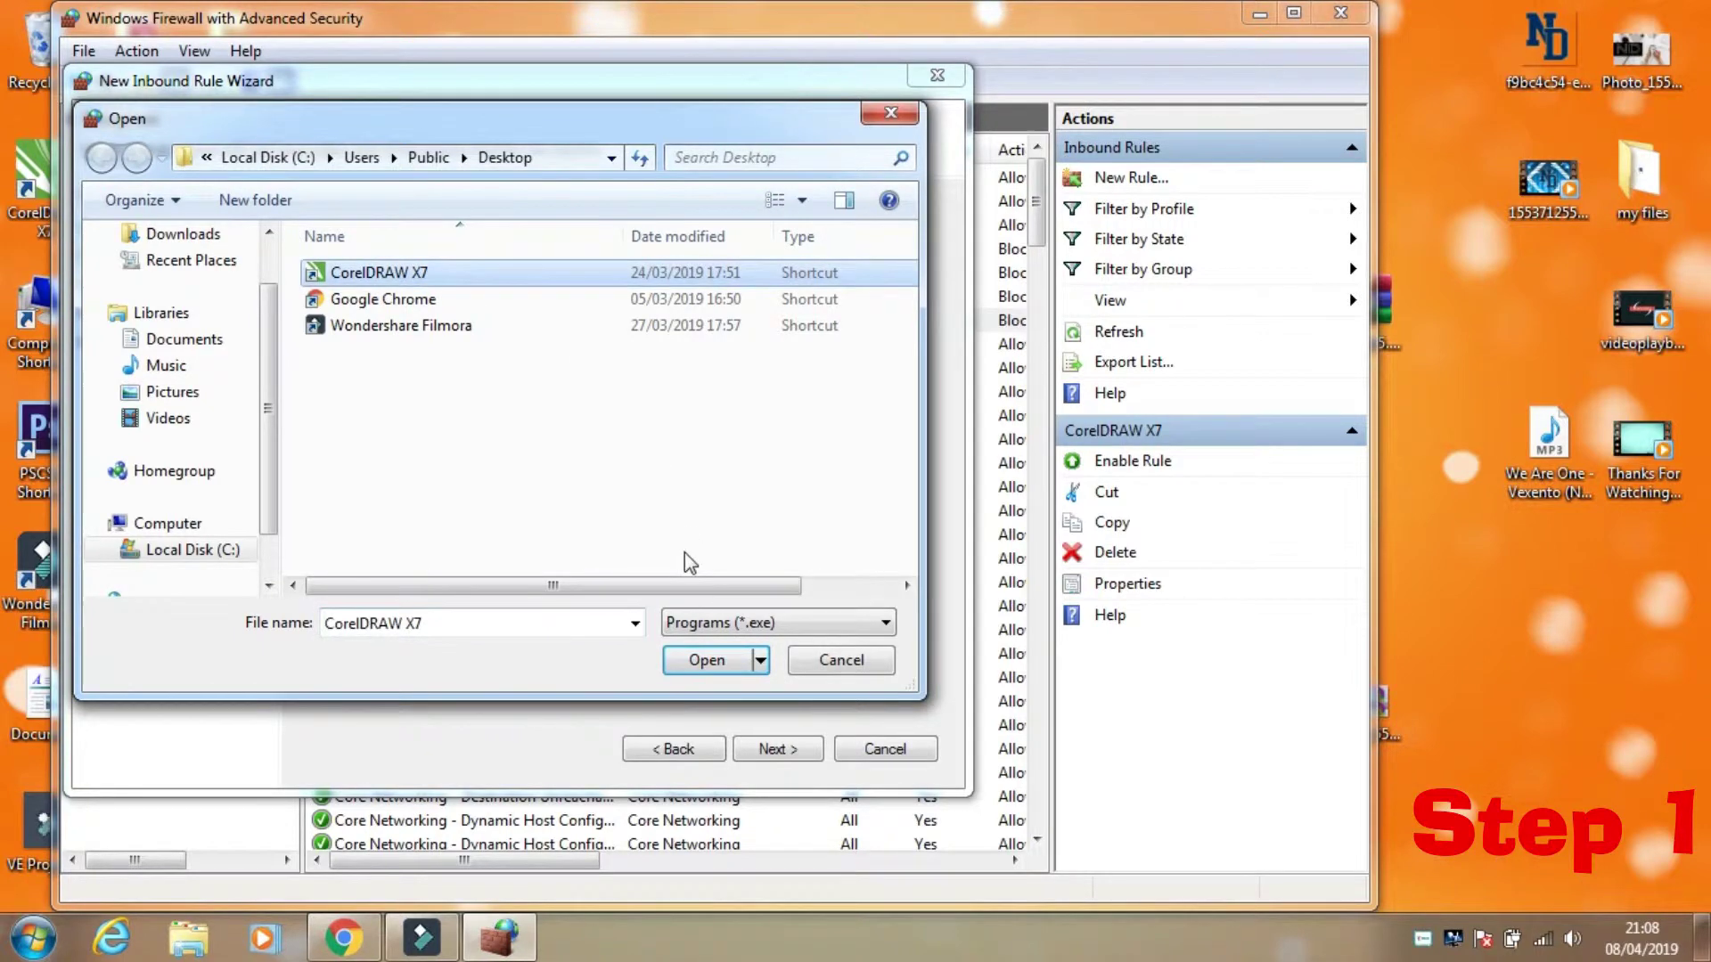
{"action": "left_click", "coordinate": [703, 661]}
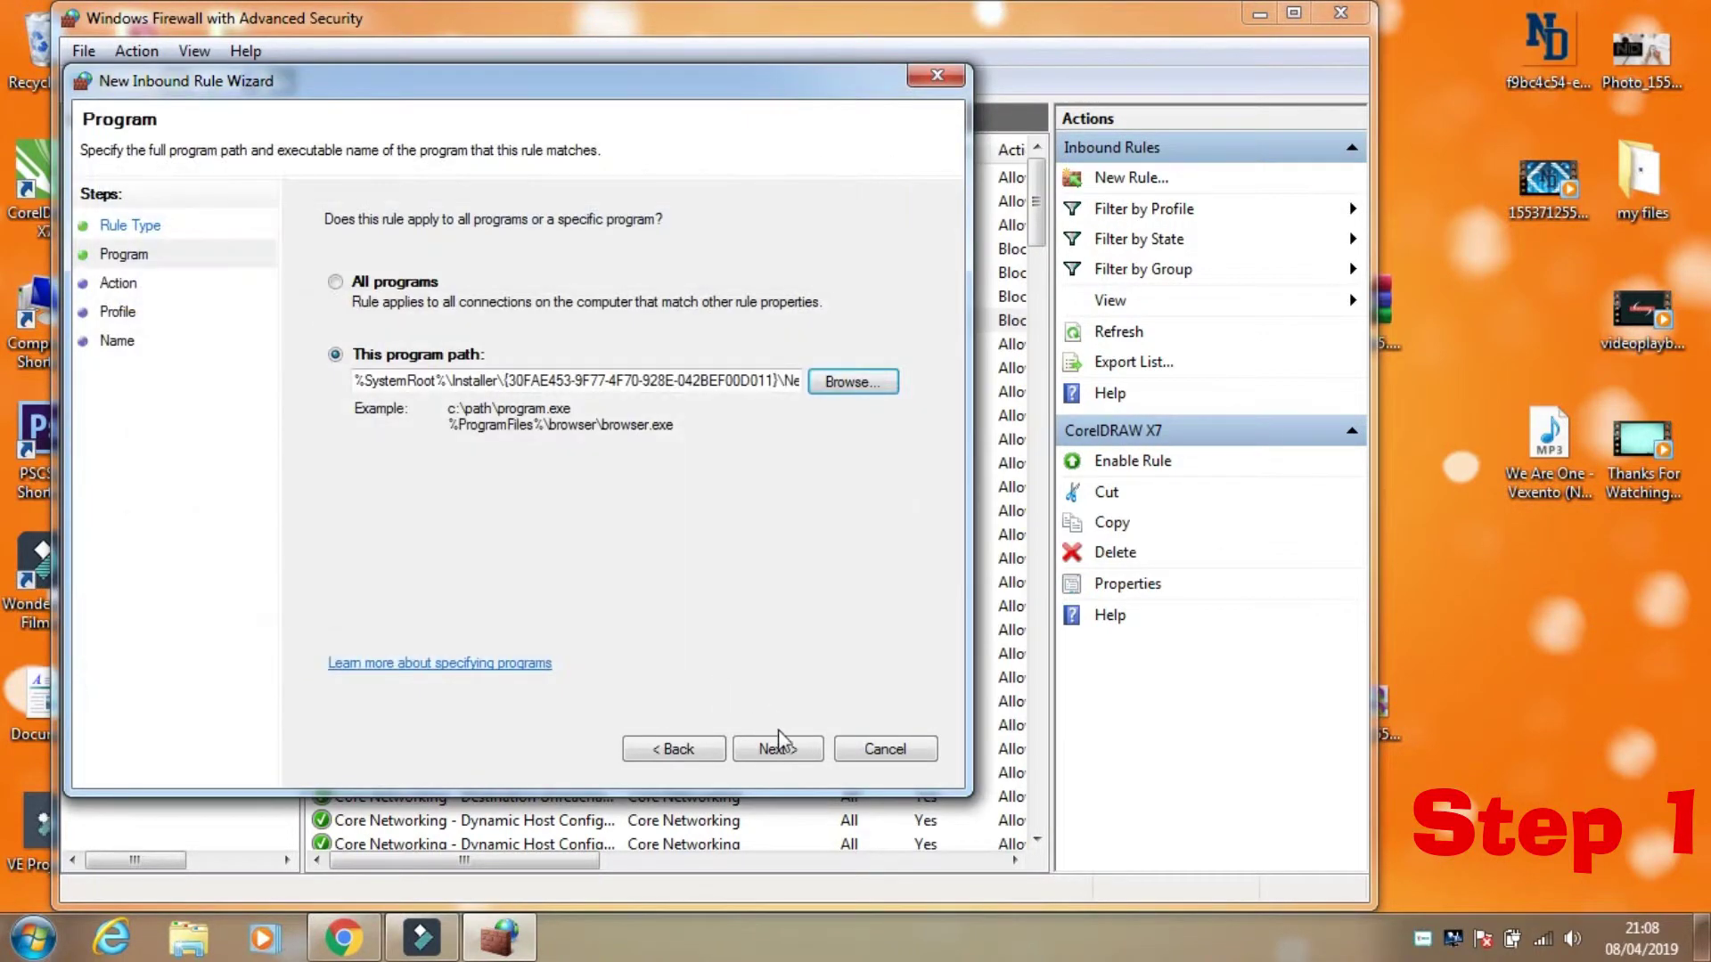
{"action": "left_click", "coordinate": [777, 747]}
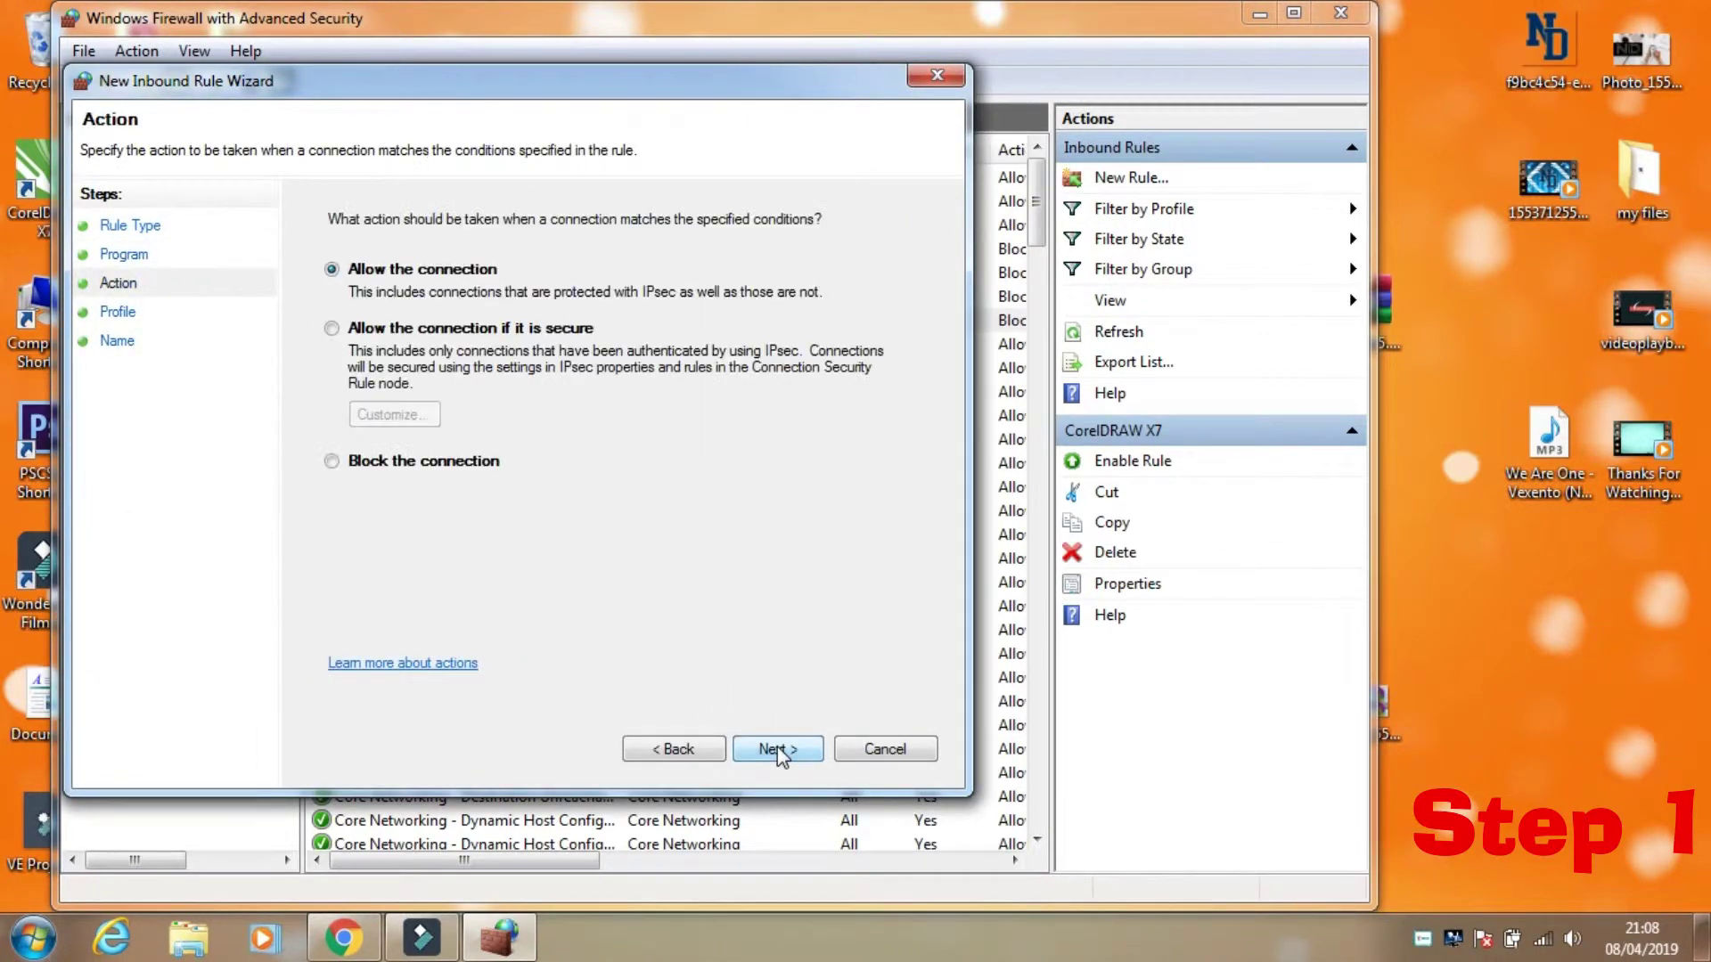
Set the new rule to block the connection on all profiles under the name "Coreldraw block", then cancel it and close the firewall window
{"action": "left_click", "coordinate": [467, 463]}
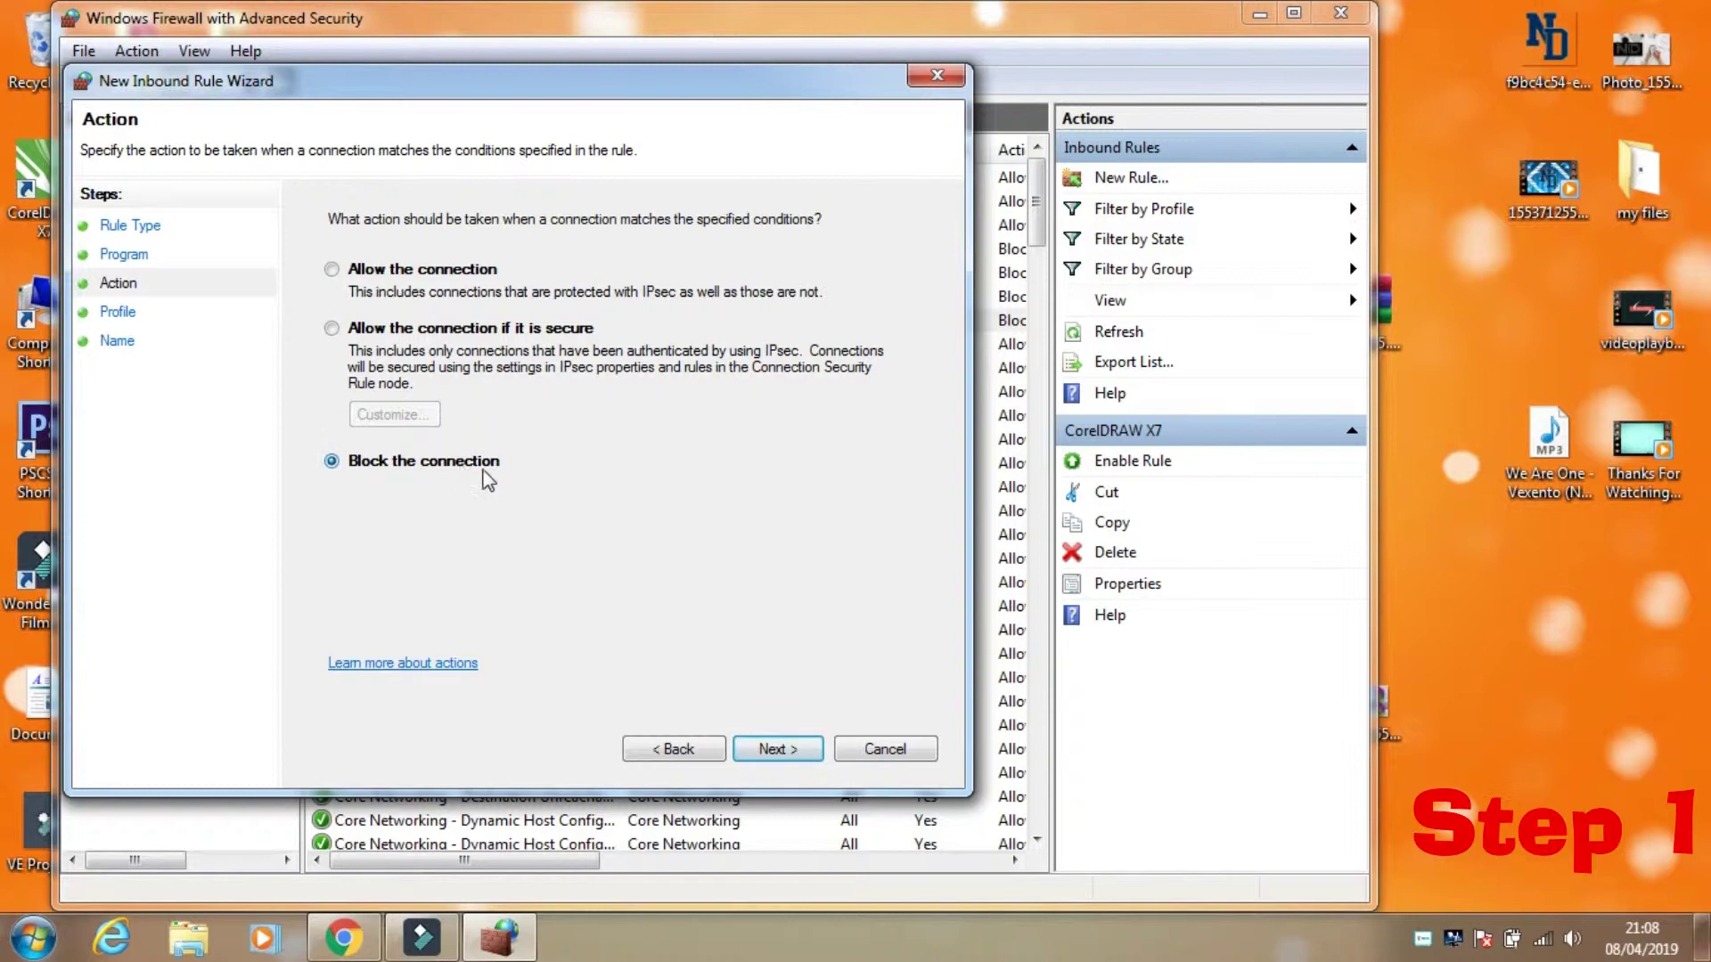
{"action": "left_click", "coordinate": [780, 751]}
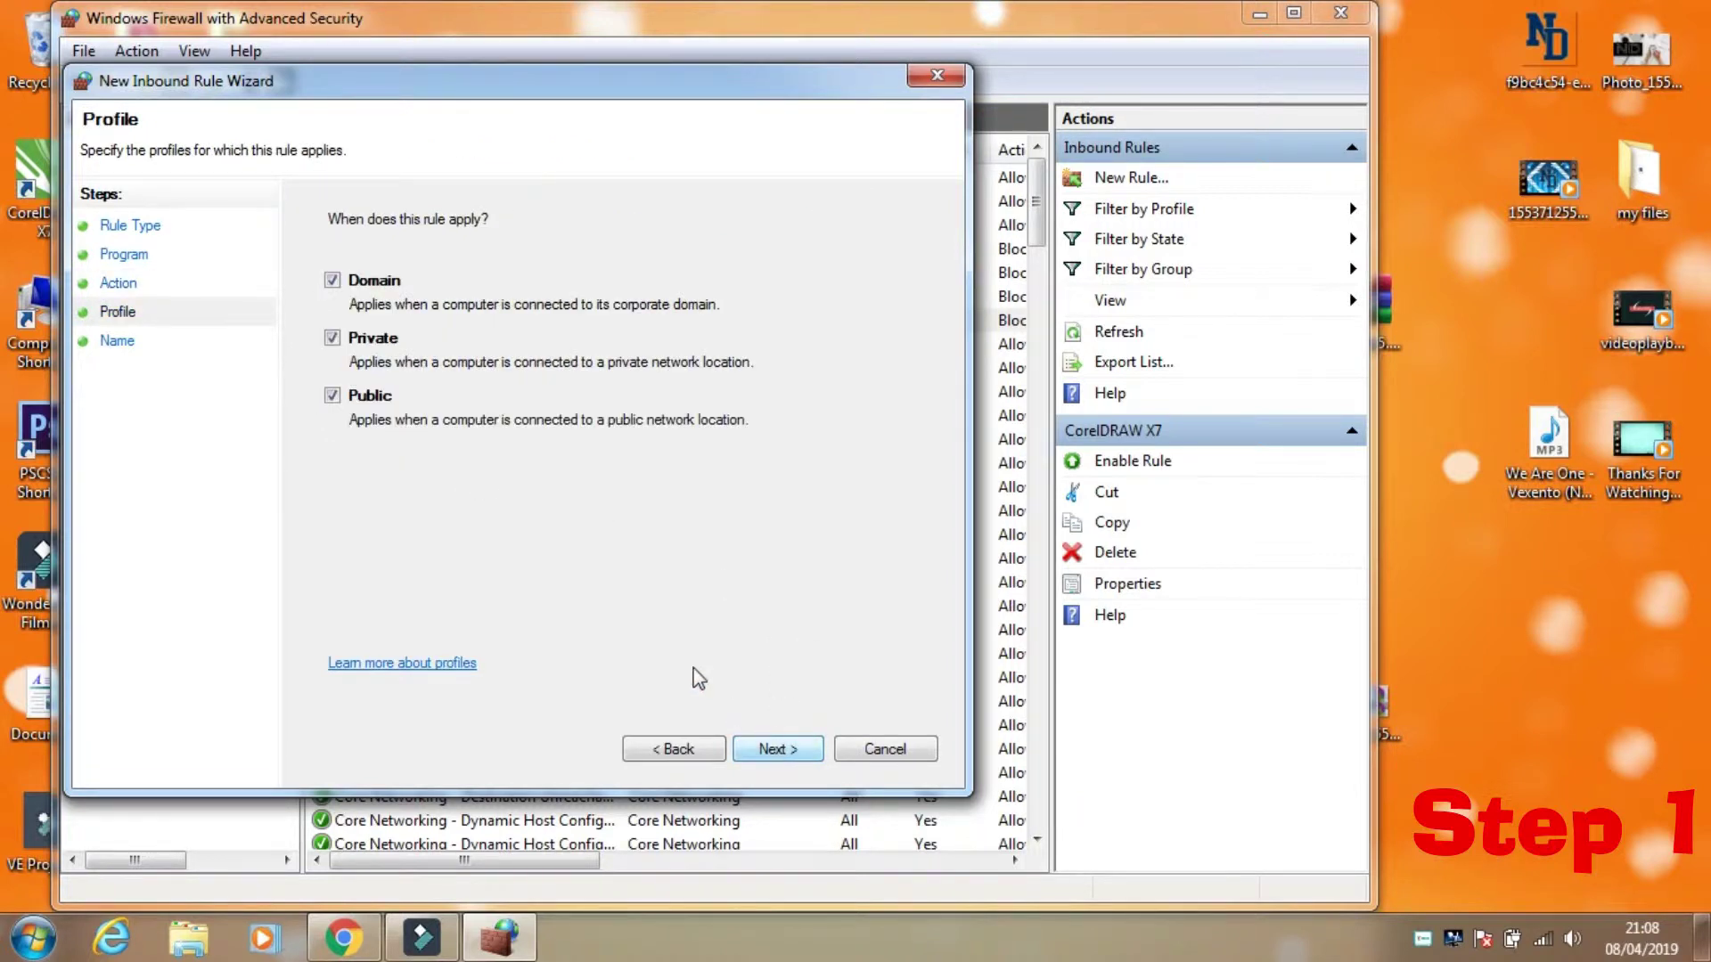
{"action": "left_click", "coordinate": [783, 753]}
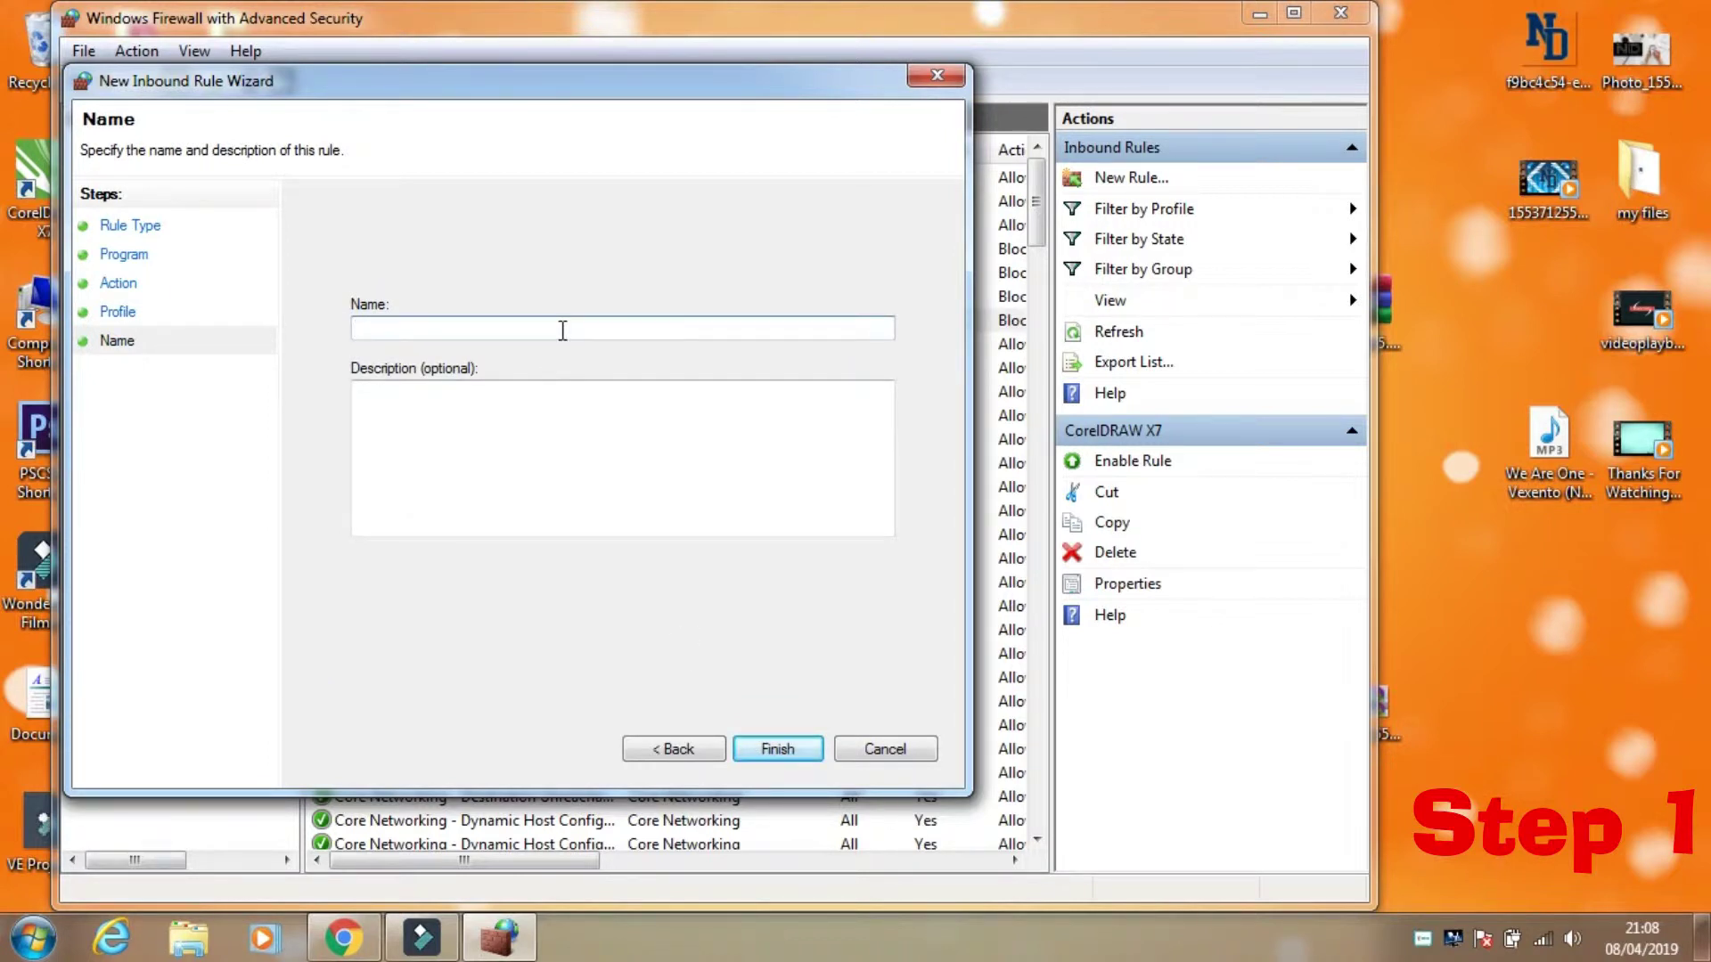
{"action": "type", "text": "Coreldraw block"}
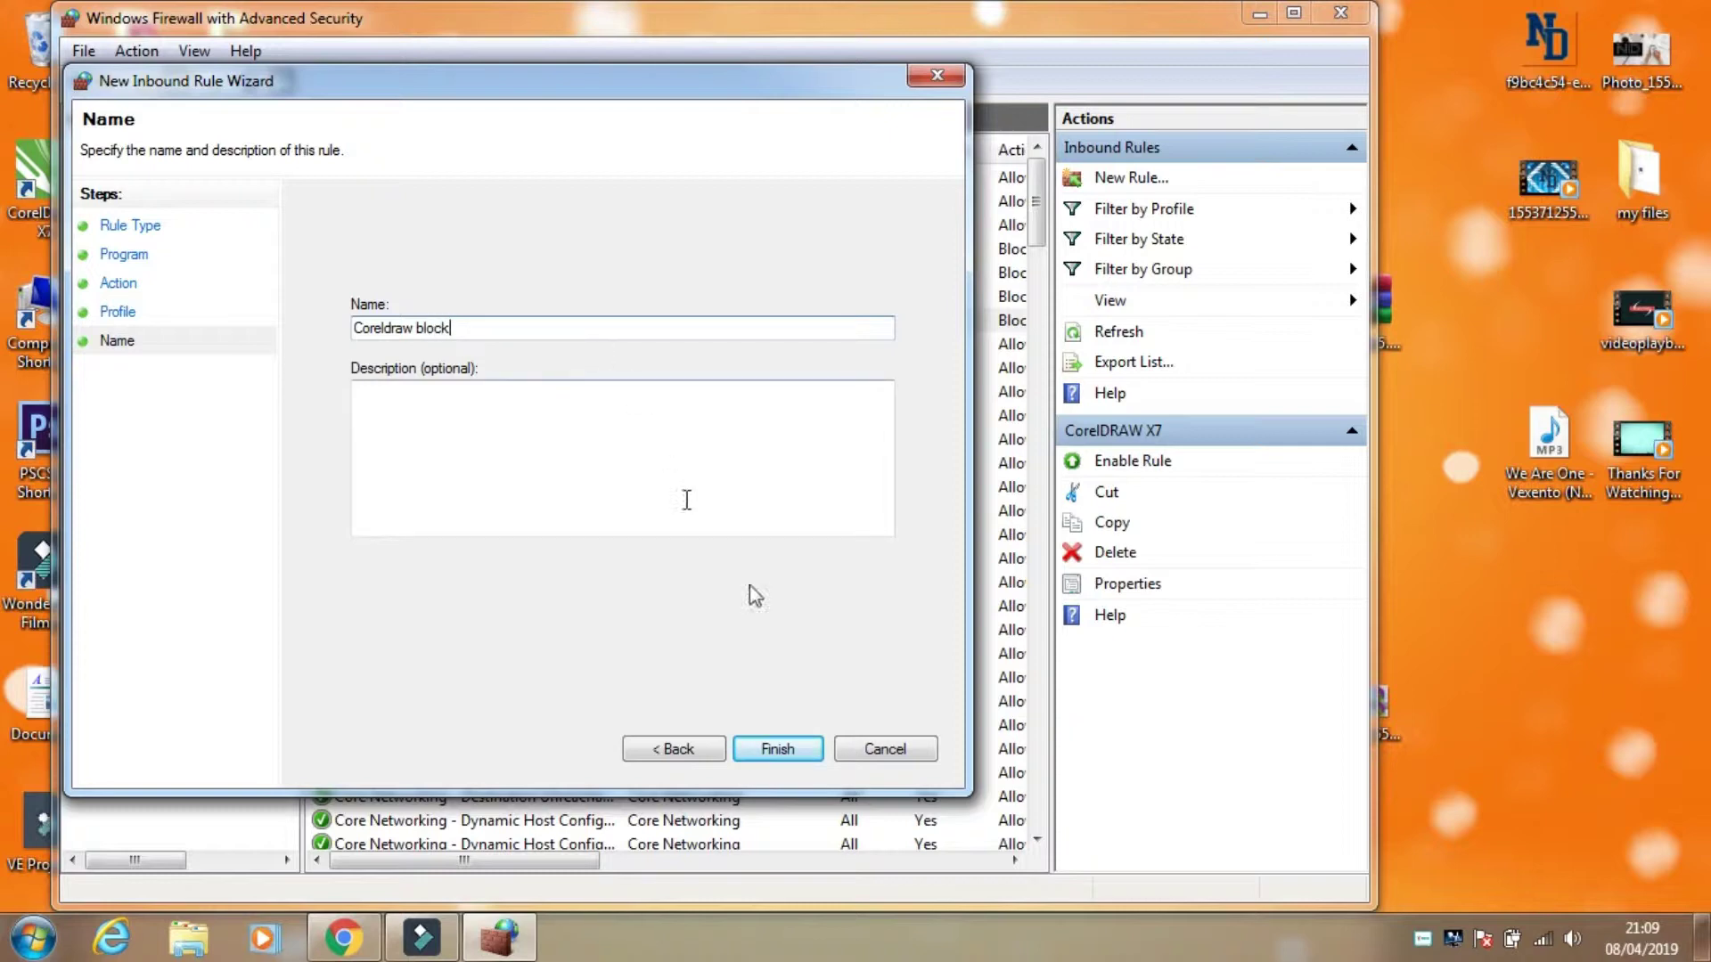
{"action": "left_click", "coordinate": [887, 750]}
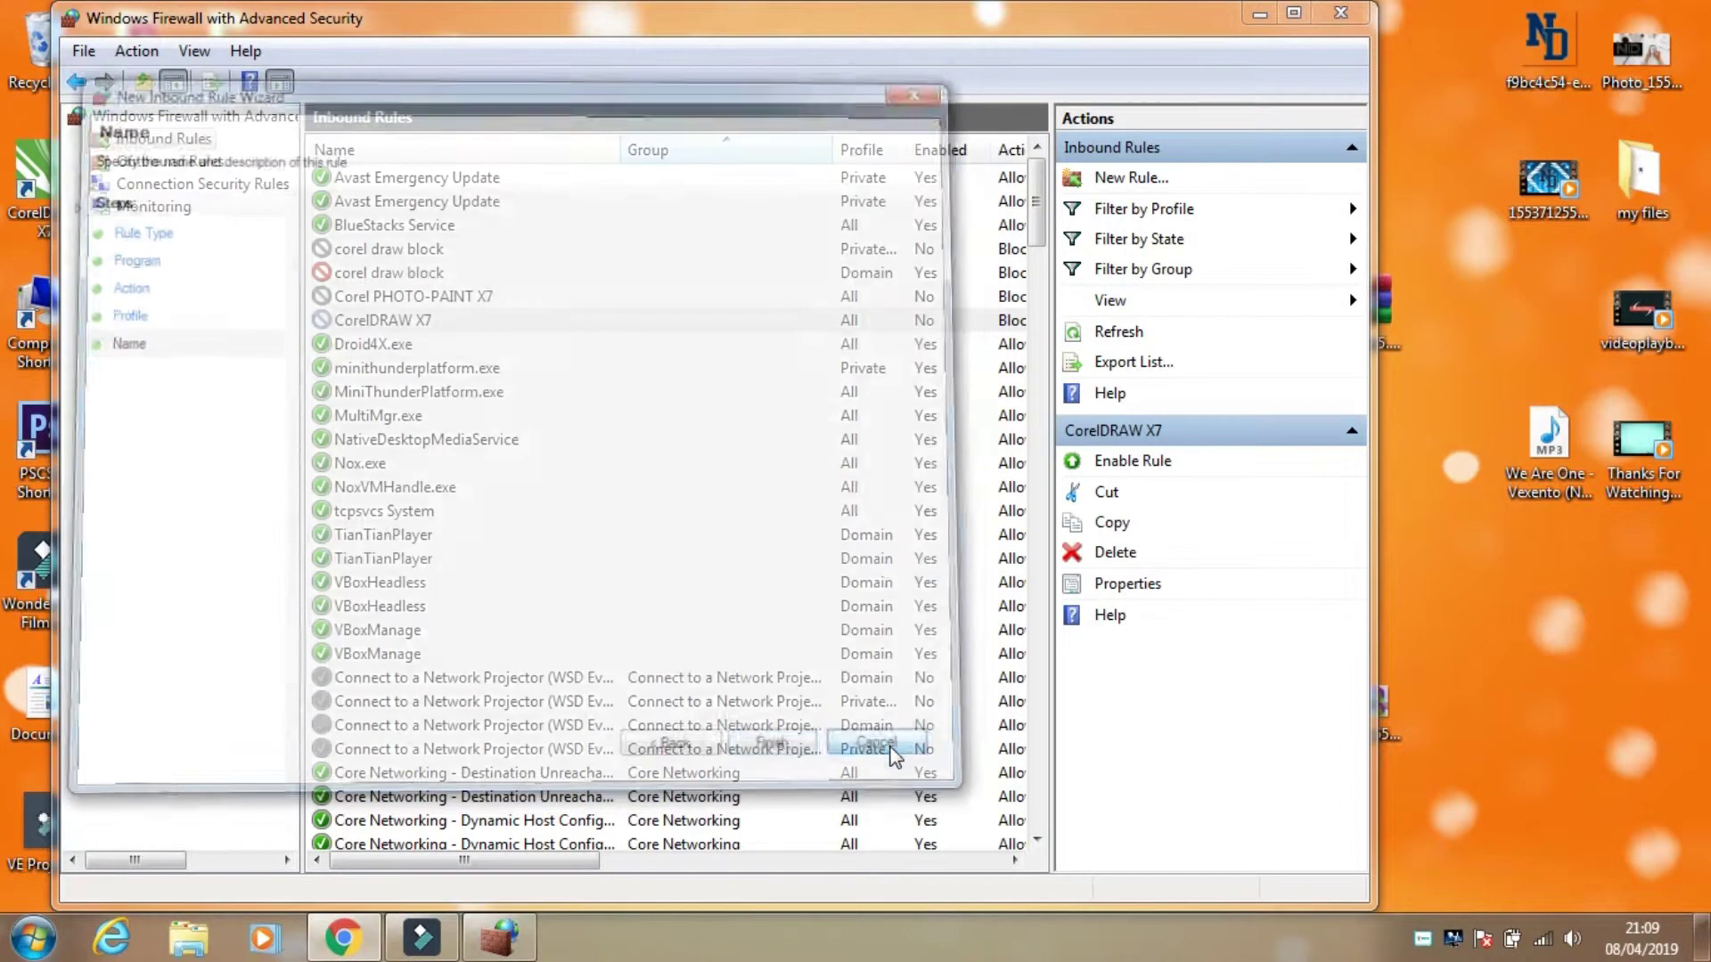
{"action": "left_click", "coordinate": [1341, 13]}
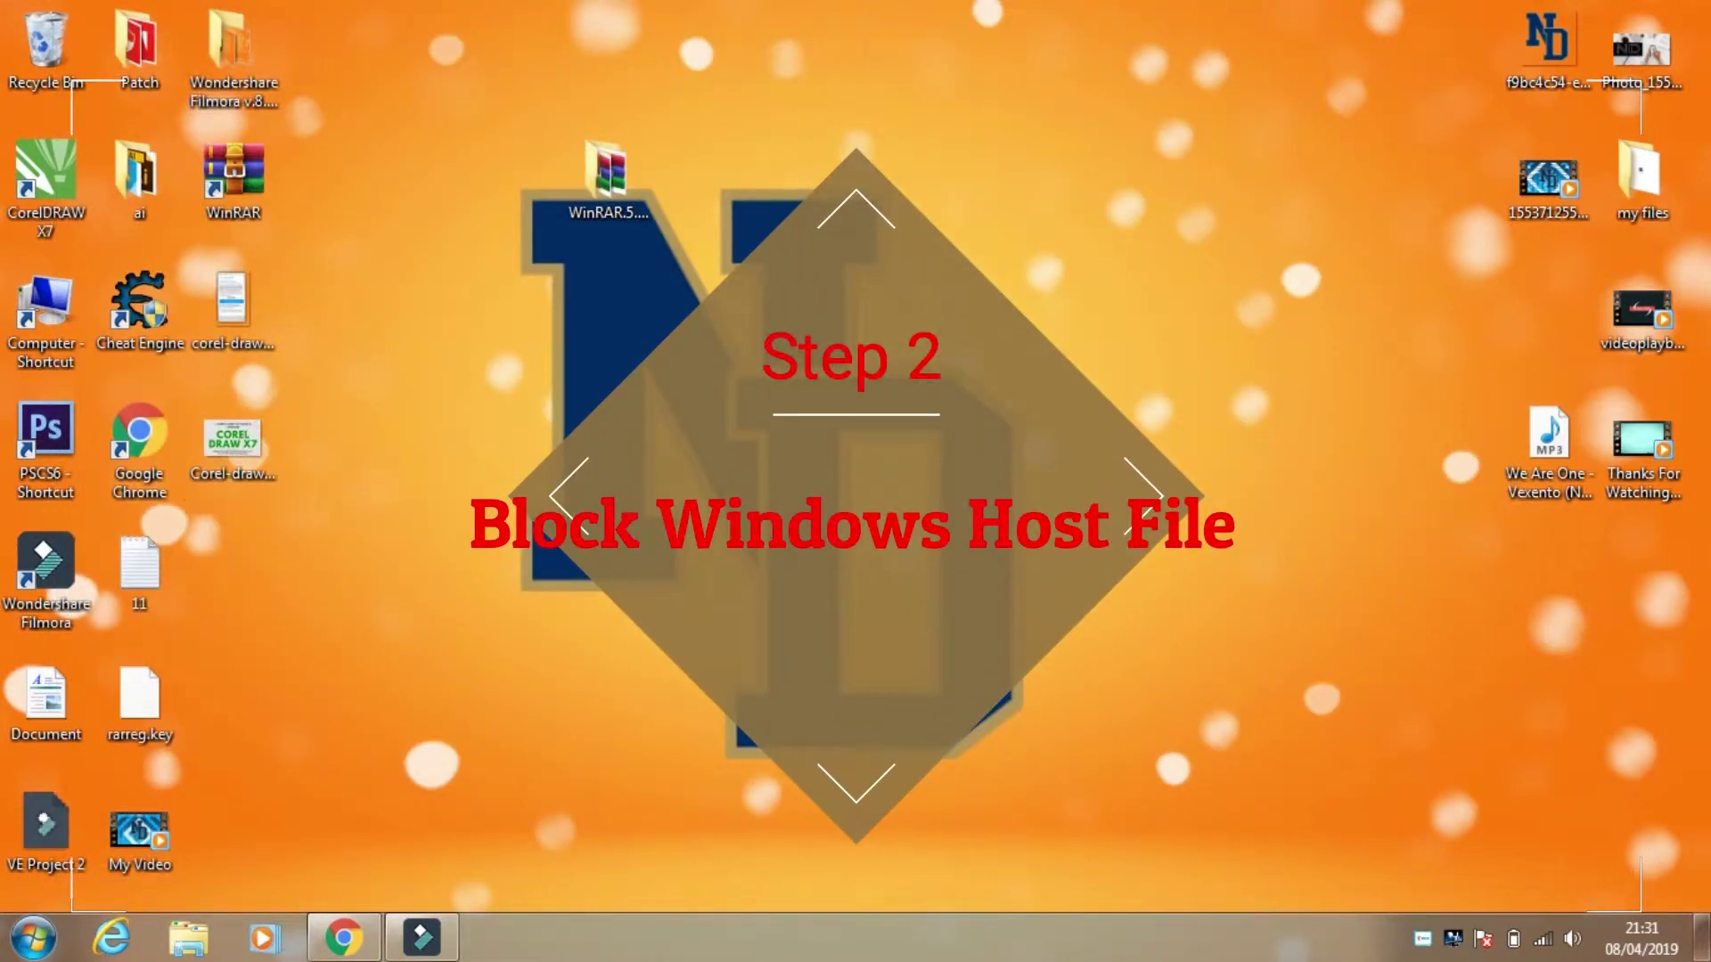
Browse in Windows Explorer to the folder C:\Windows\System32\drivers\etc
{"action": "left_click", "coordinate": [33, 937]}
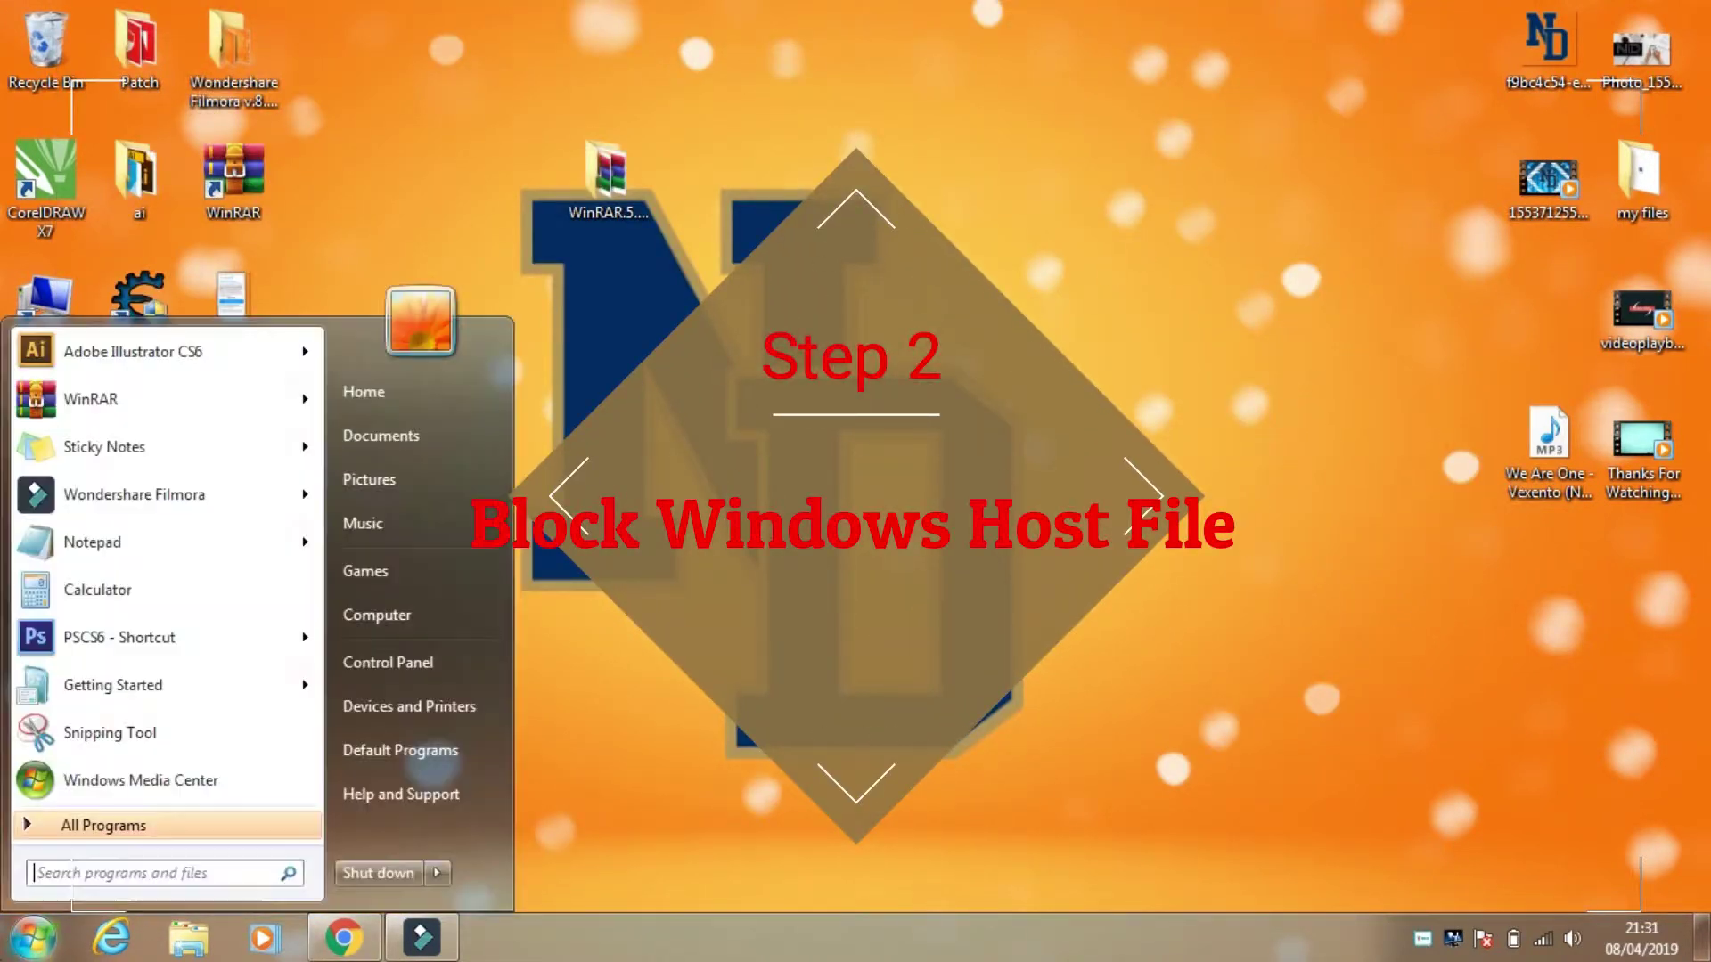
{"action": "left_click", "coordinate": [417, 617]}
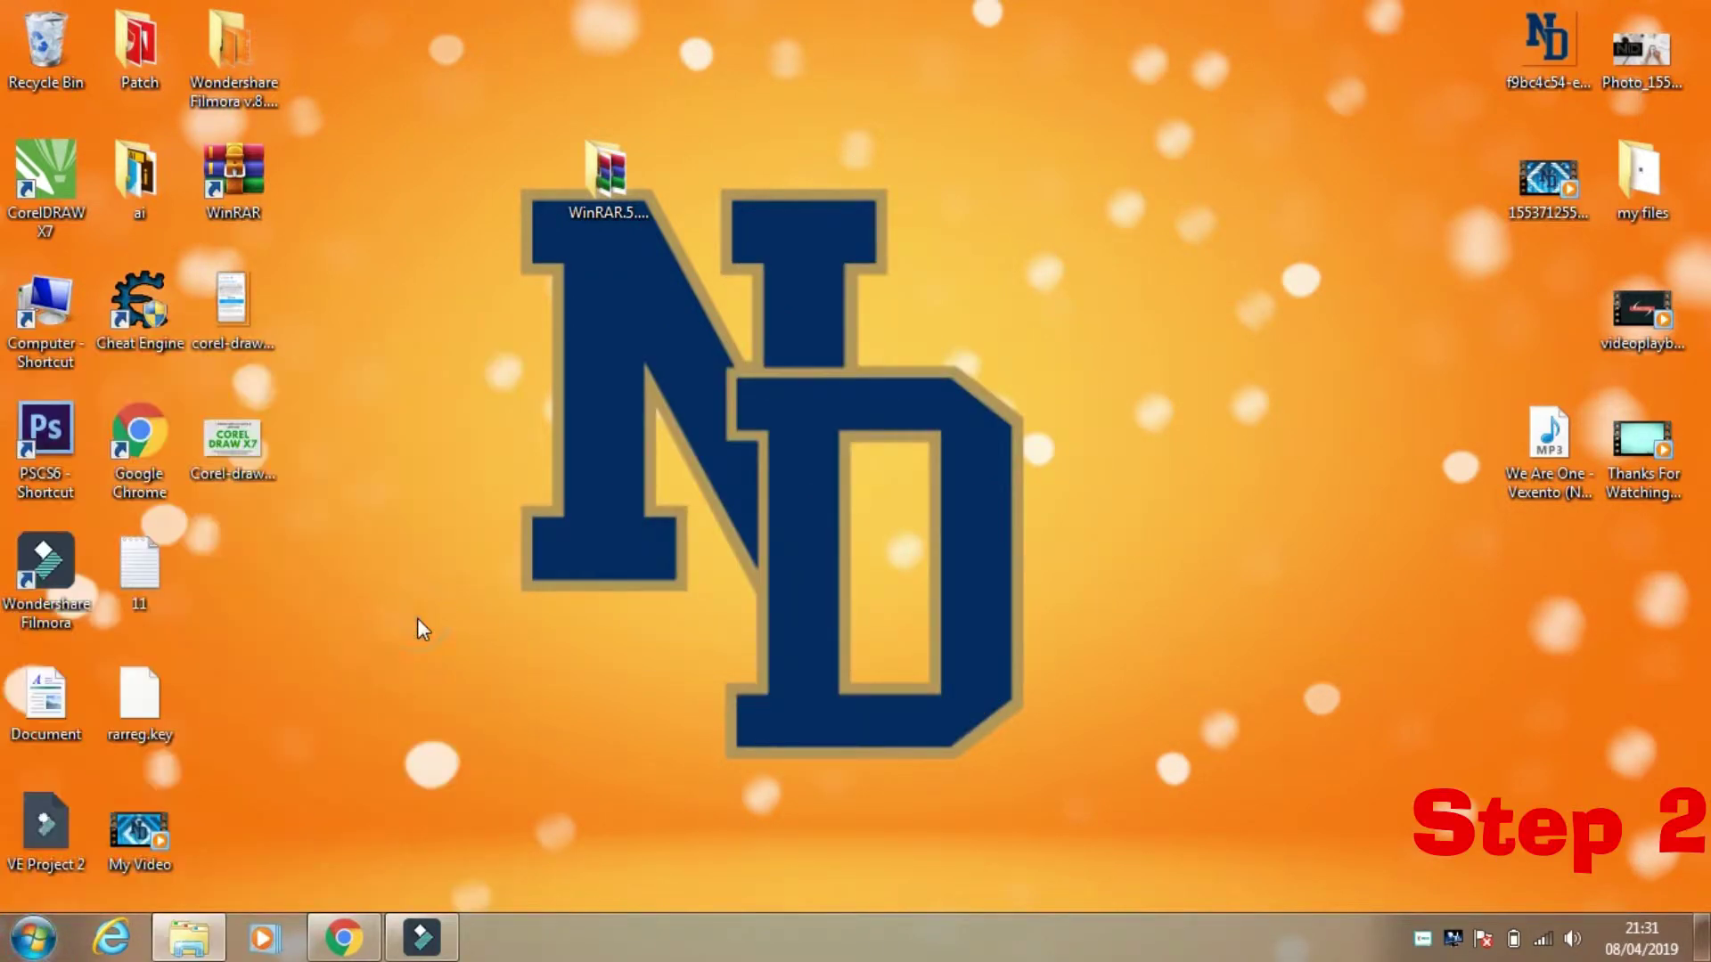
{"action": "double_click", "coordinate": [602, 227]}
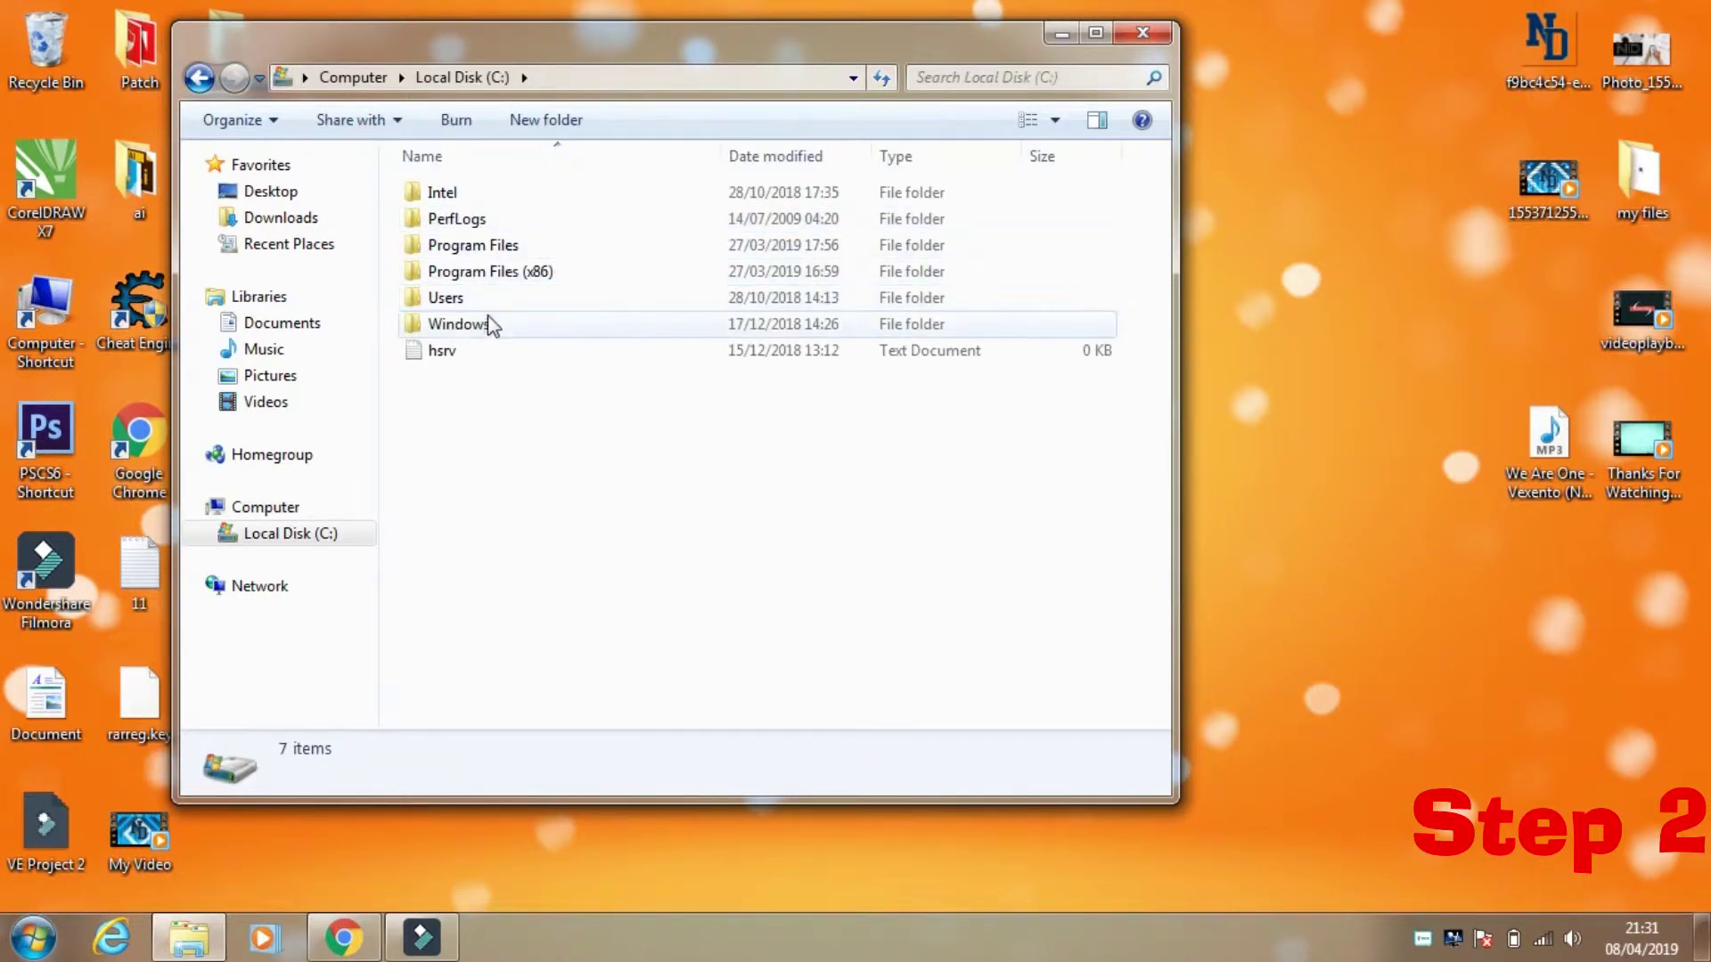
{"action": "double_click", "coordinate": [485, 328]}
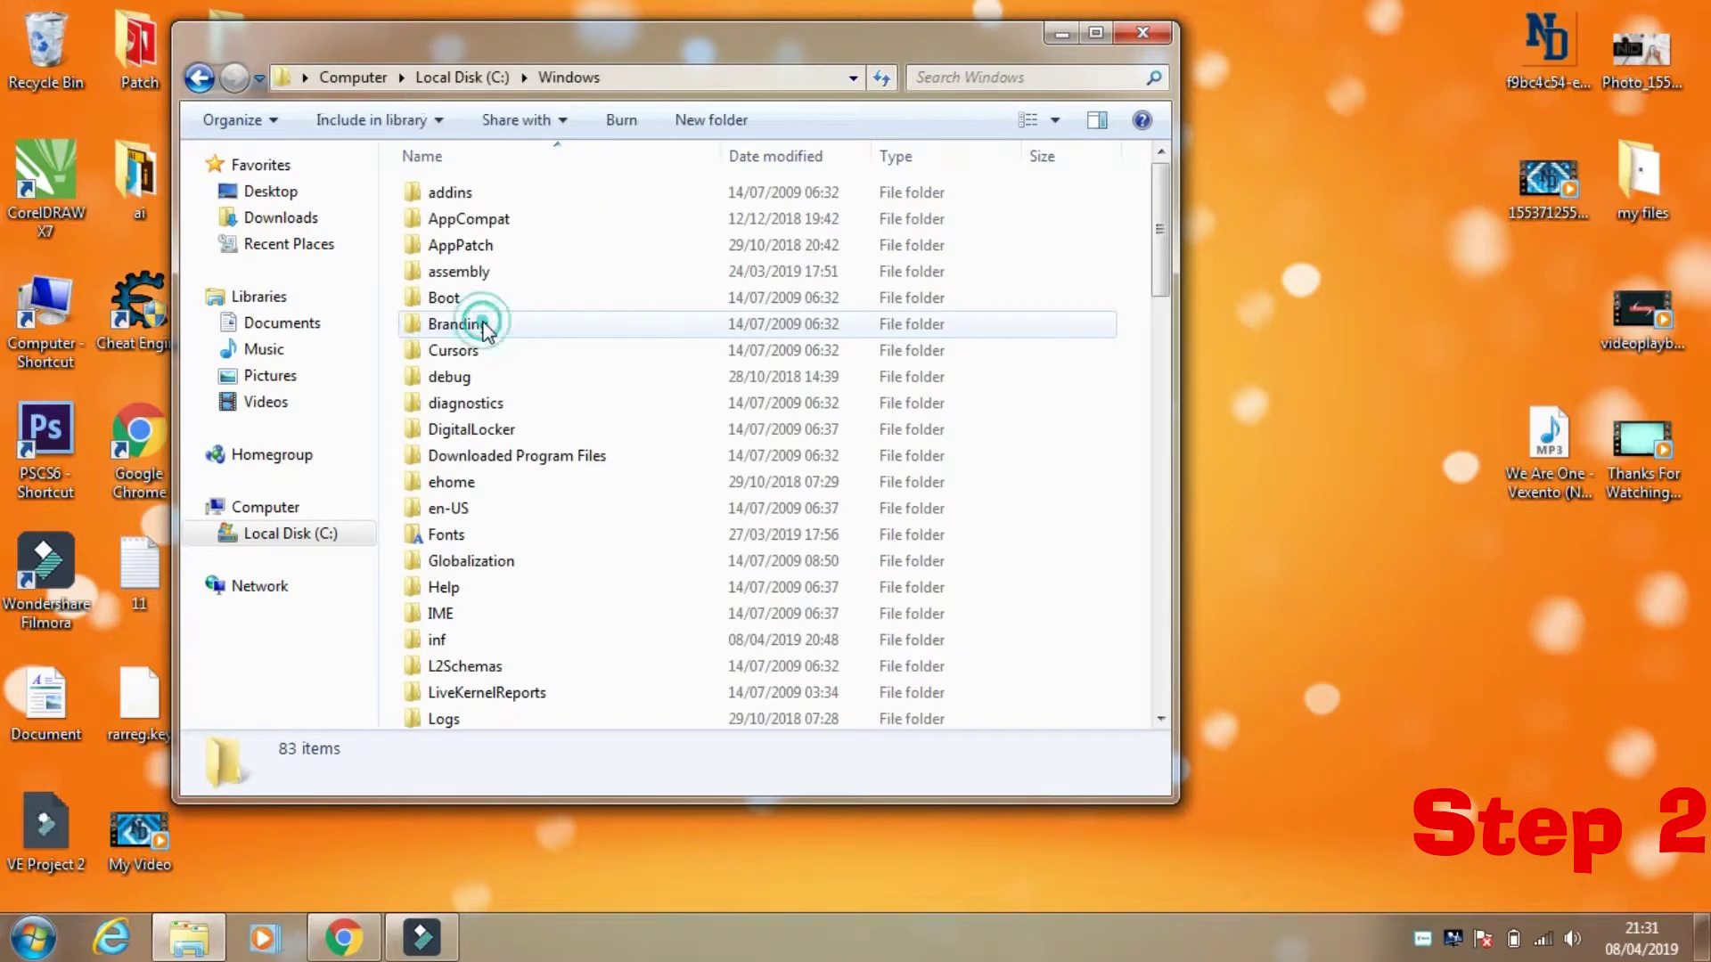
{"action": "left_click_drag", "start_coordinate": [1160, 237], "coordinate": [1160, 408]}
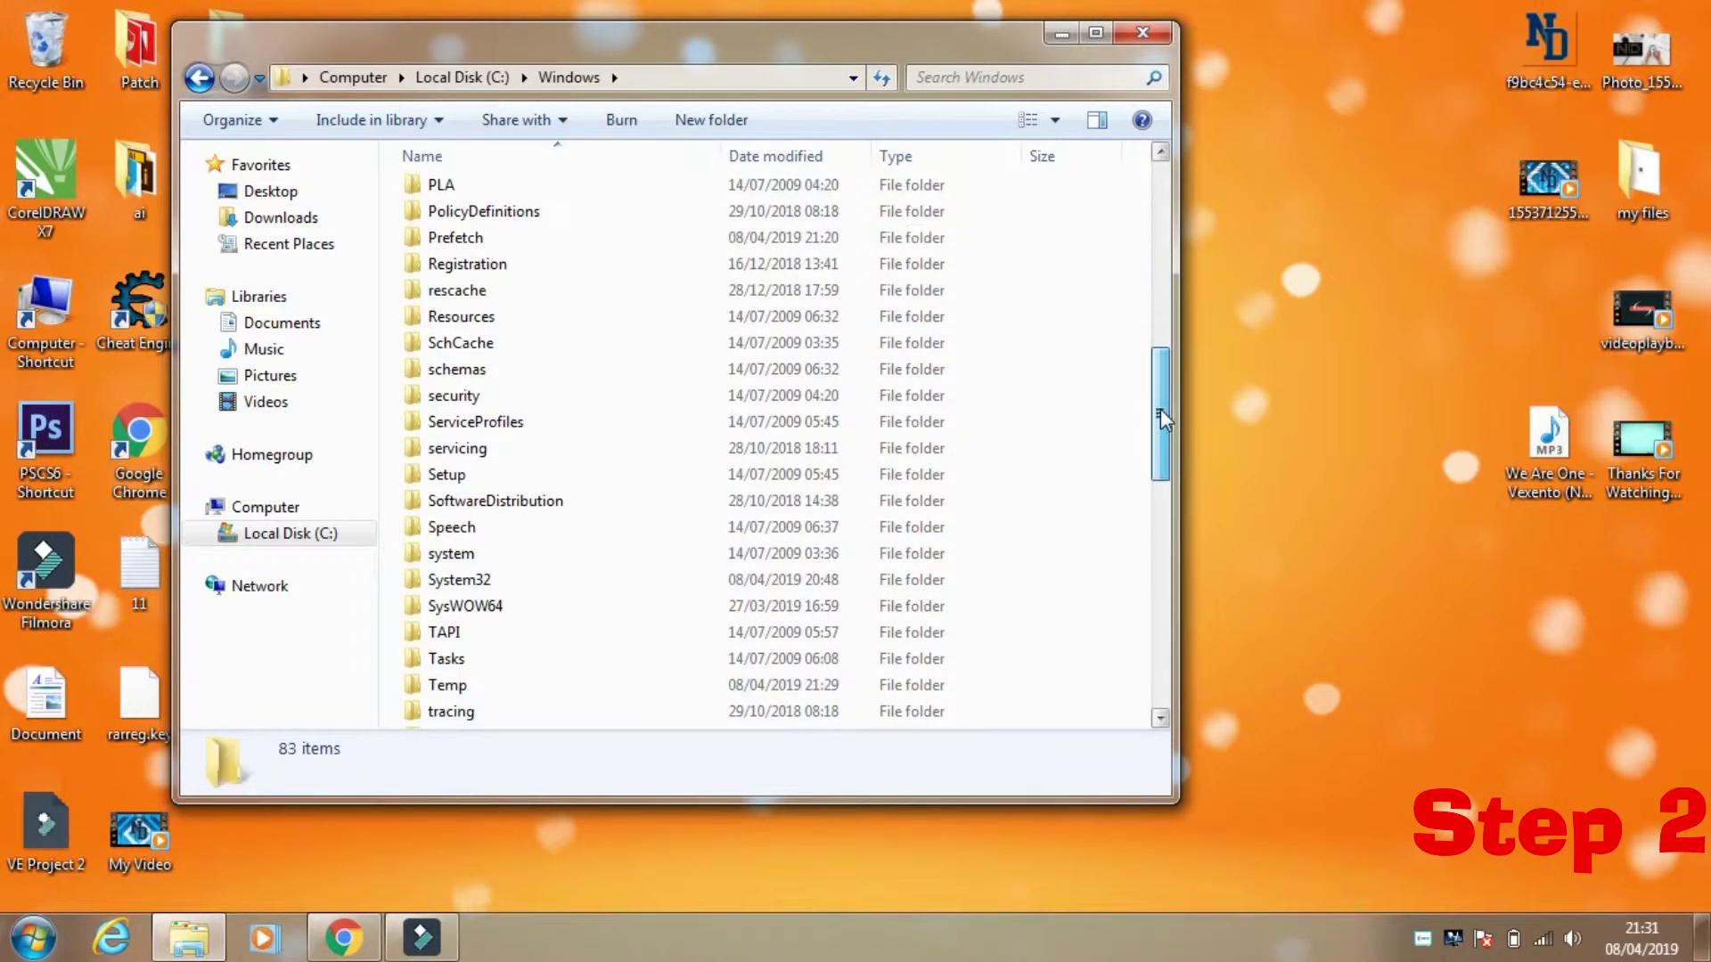
{"action": "double_click", "coordinate": [596, 594]}
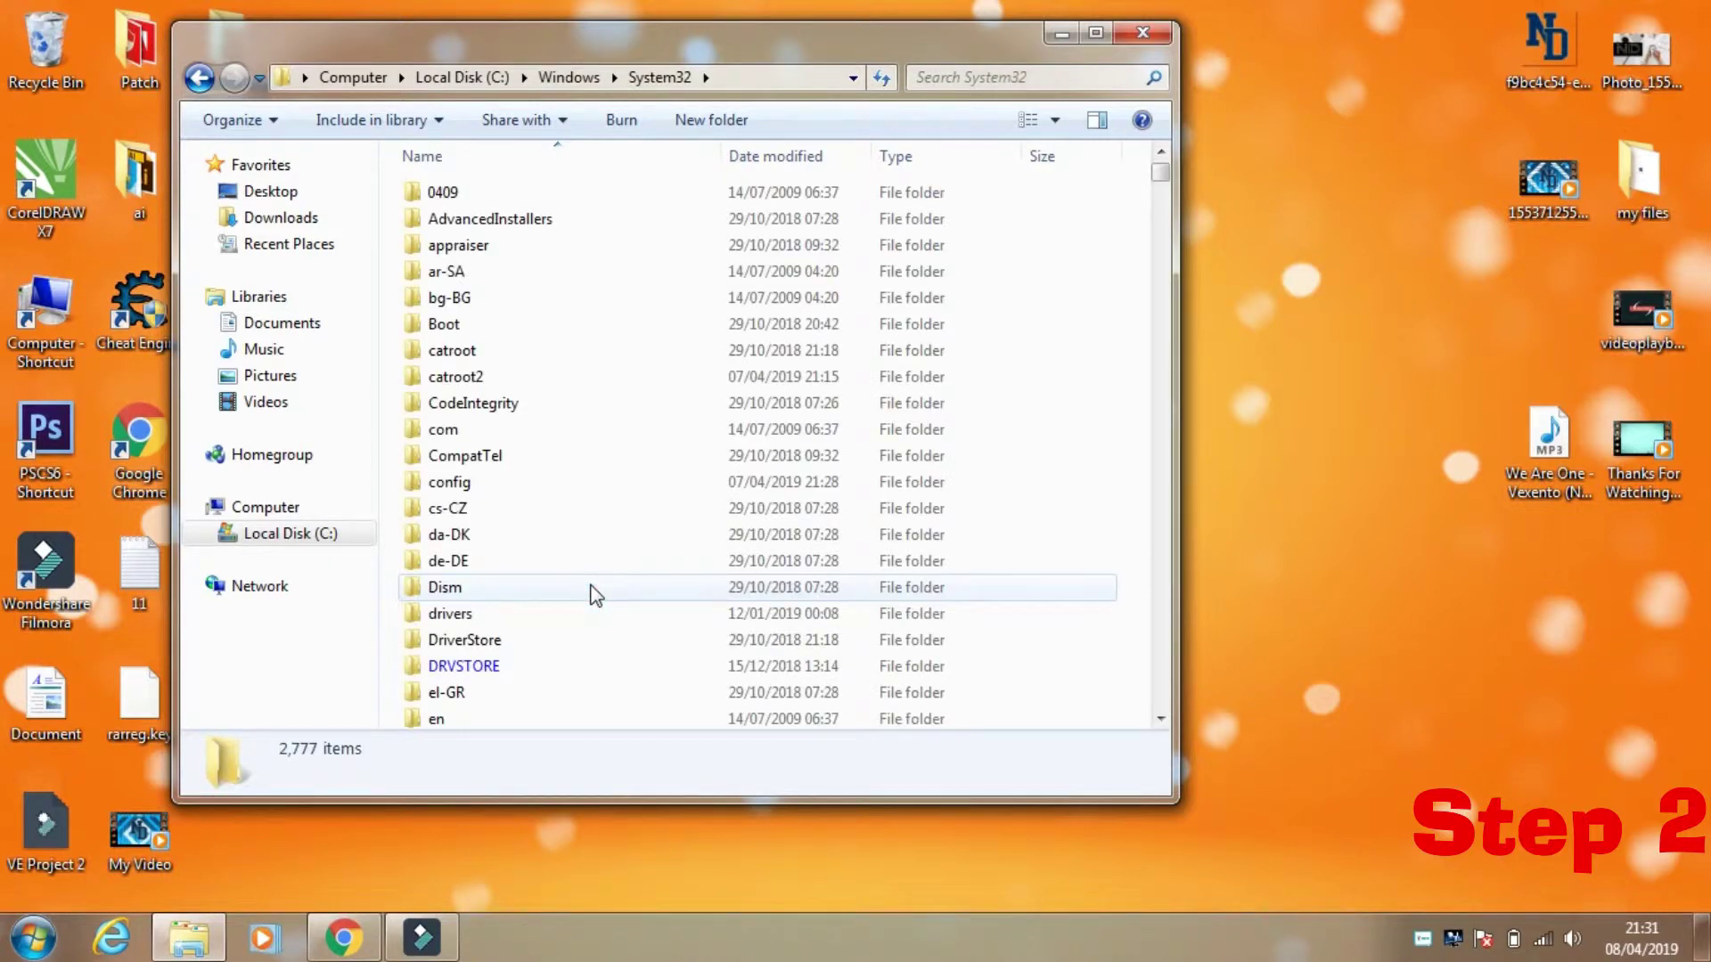
{"action": "double_click", "coordinate": [524, 623]}
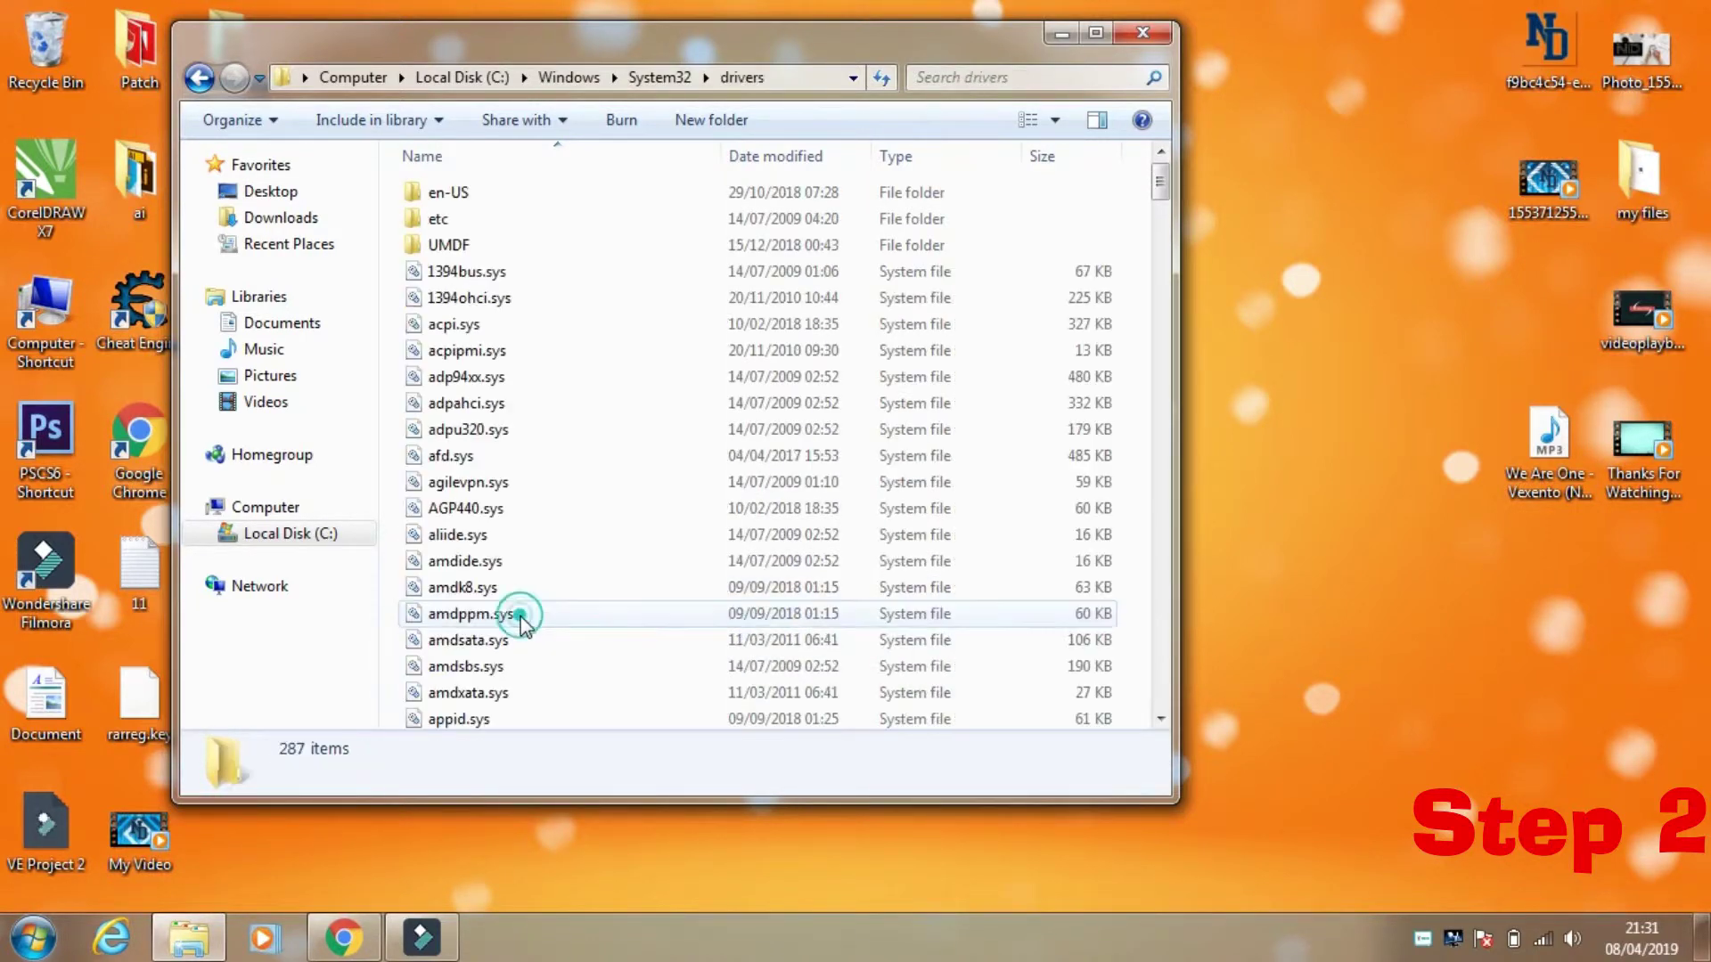
{"action": "left_click", "coordinate": [570, 223]}
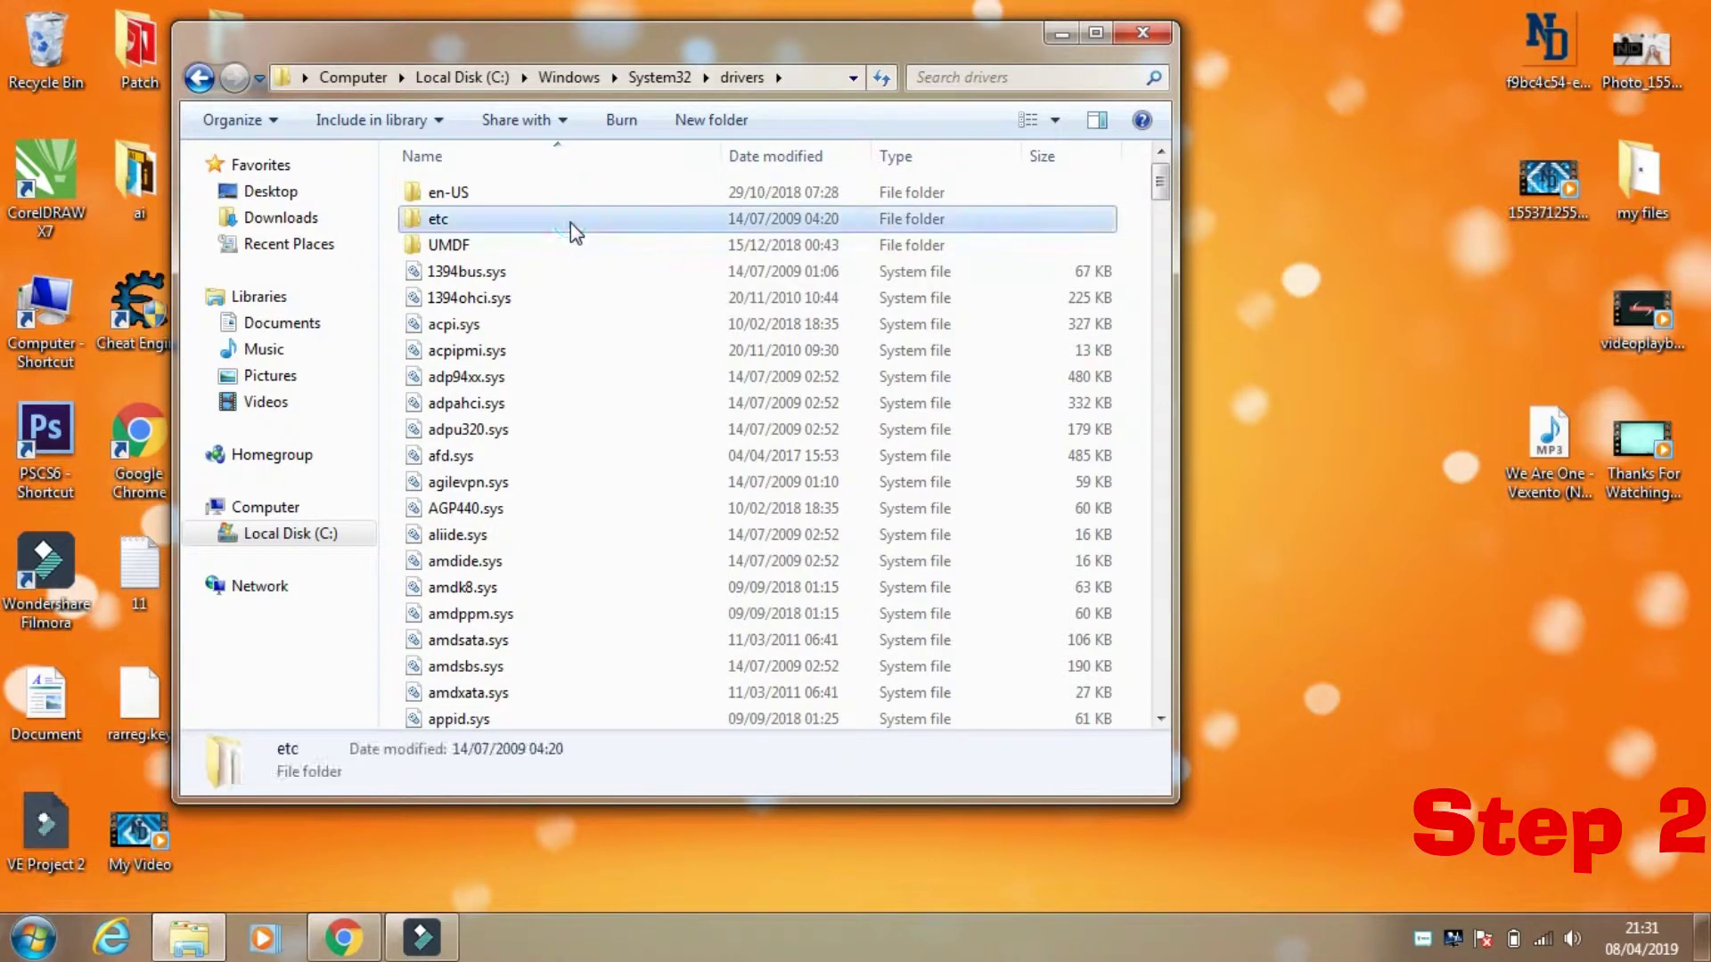
{"action": "double_click", "coordinate": [570, 223]}
View the Users group's permissions in the security properties of the hosts file
{"action": "left_click", "coordinate": [551, 192]}
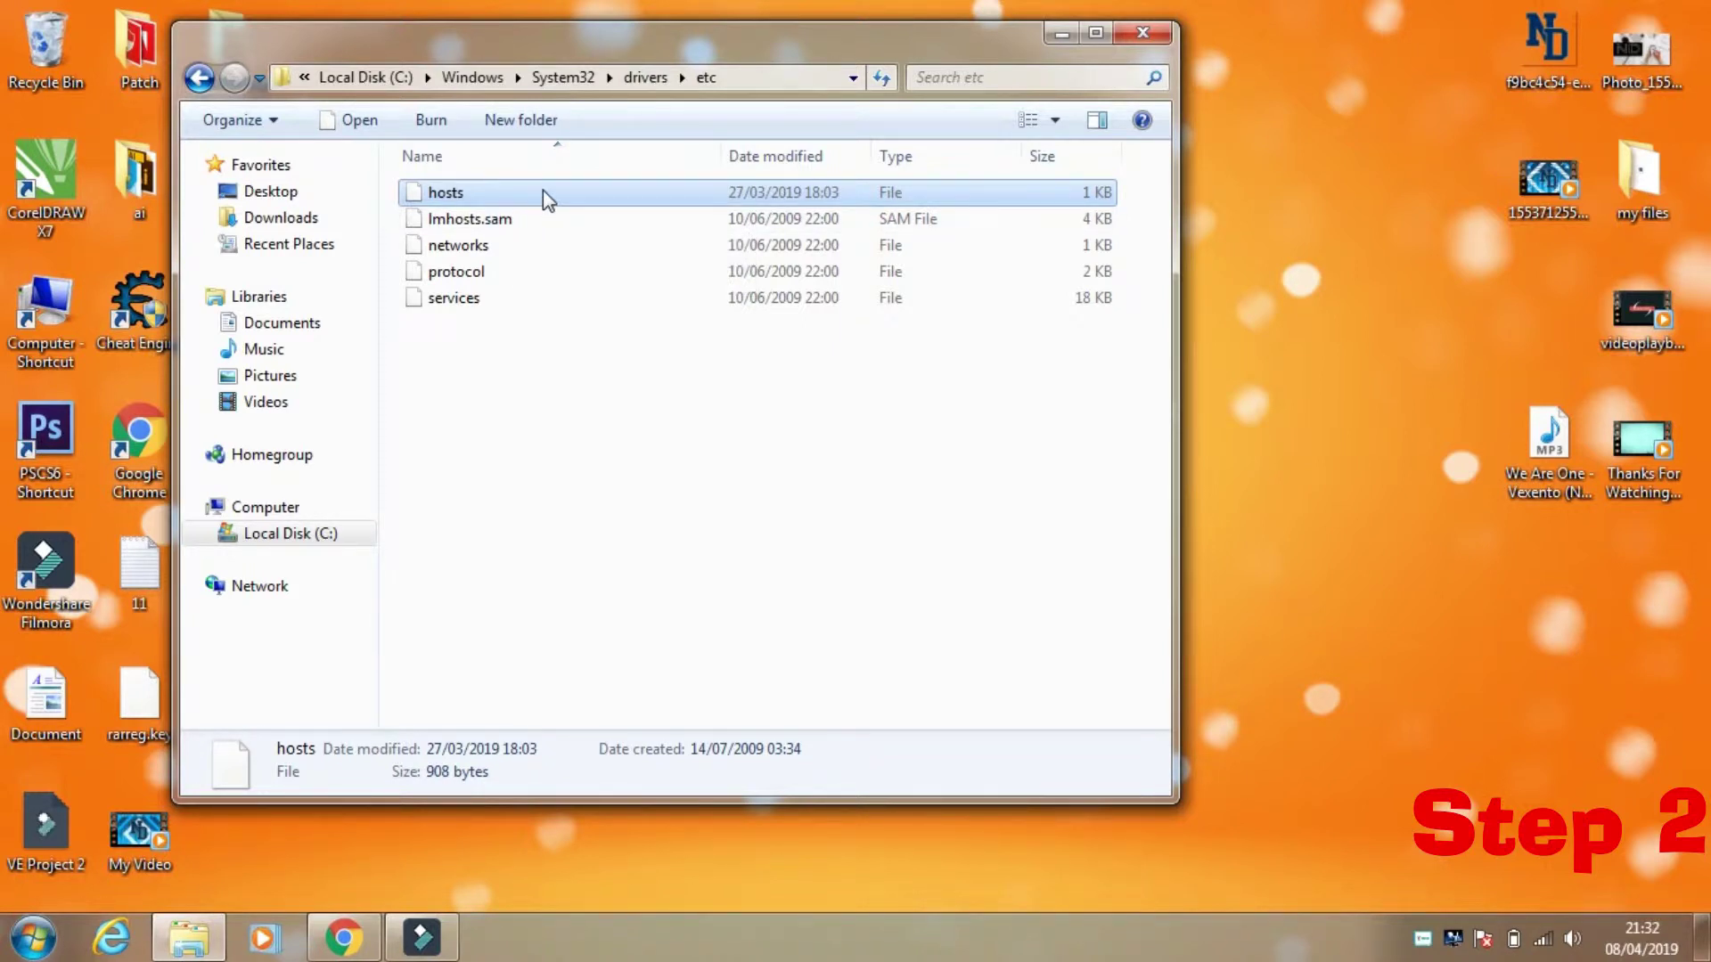
{"action": "right_click", "coordinate": [542, 190]}
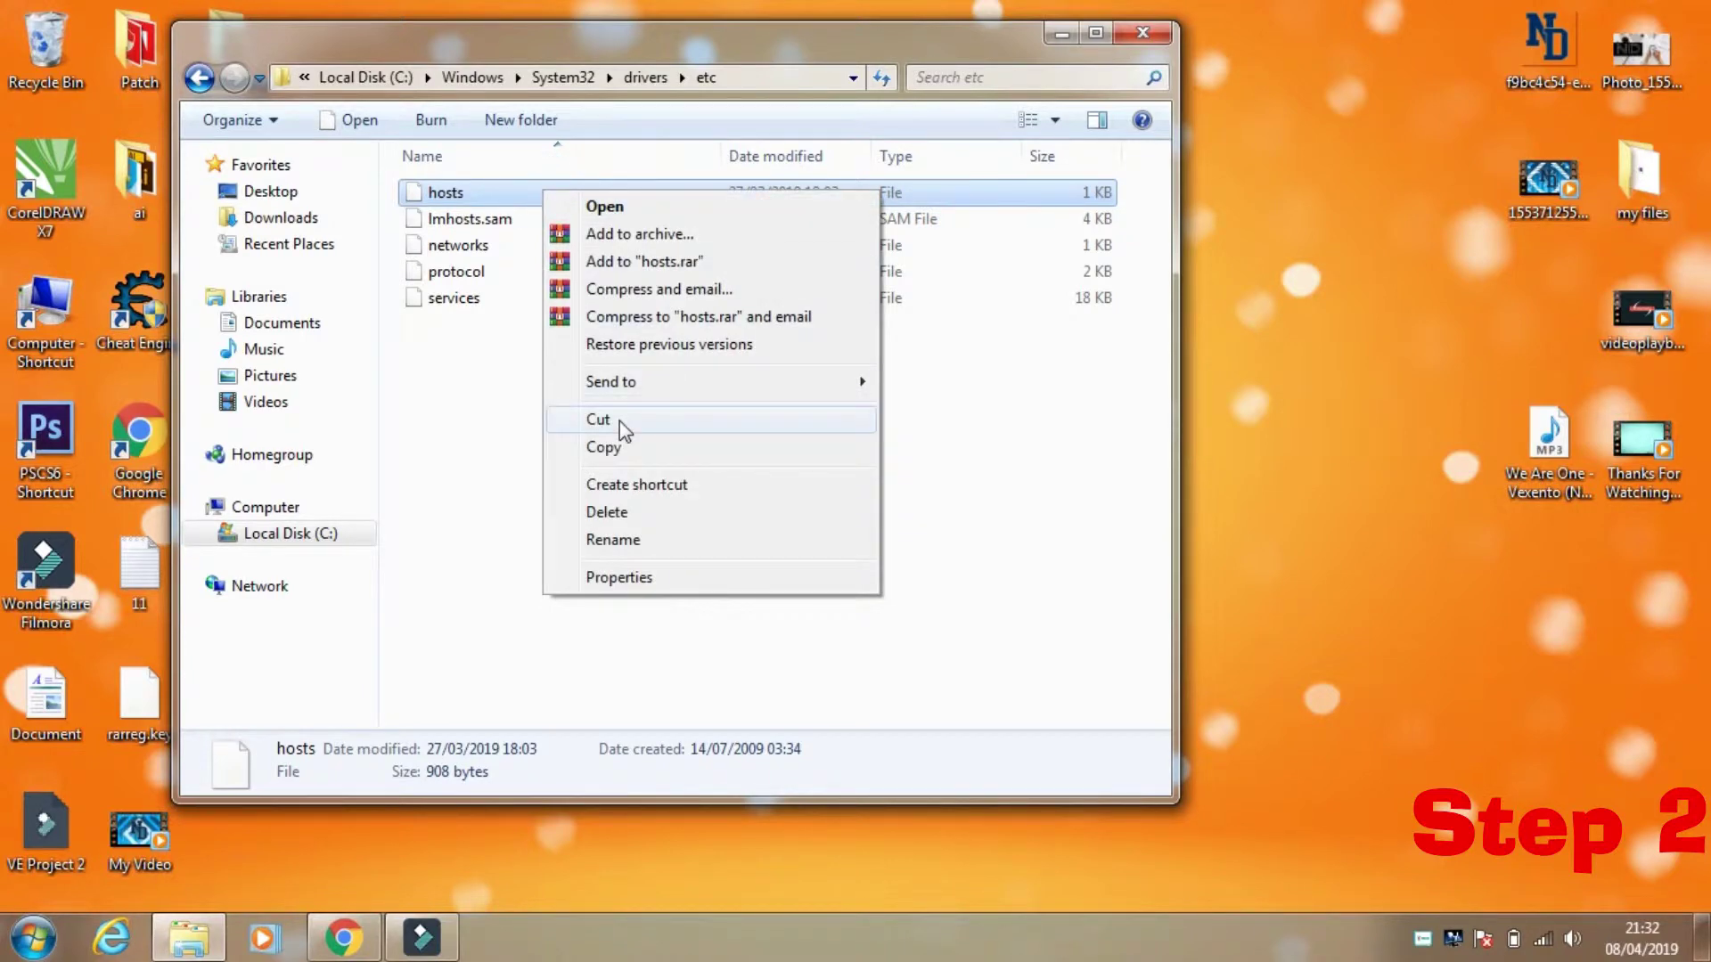
{"action": "left_click", "coordinate": [619, 579]}
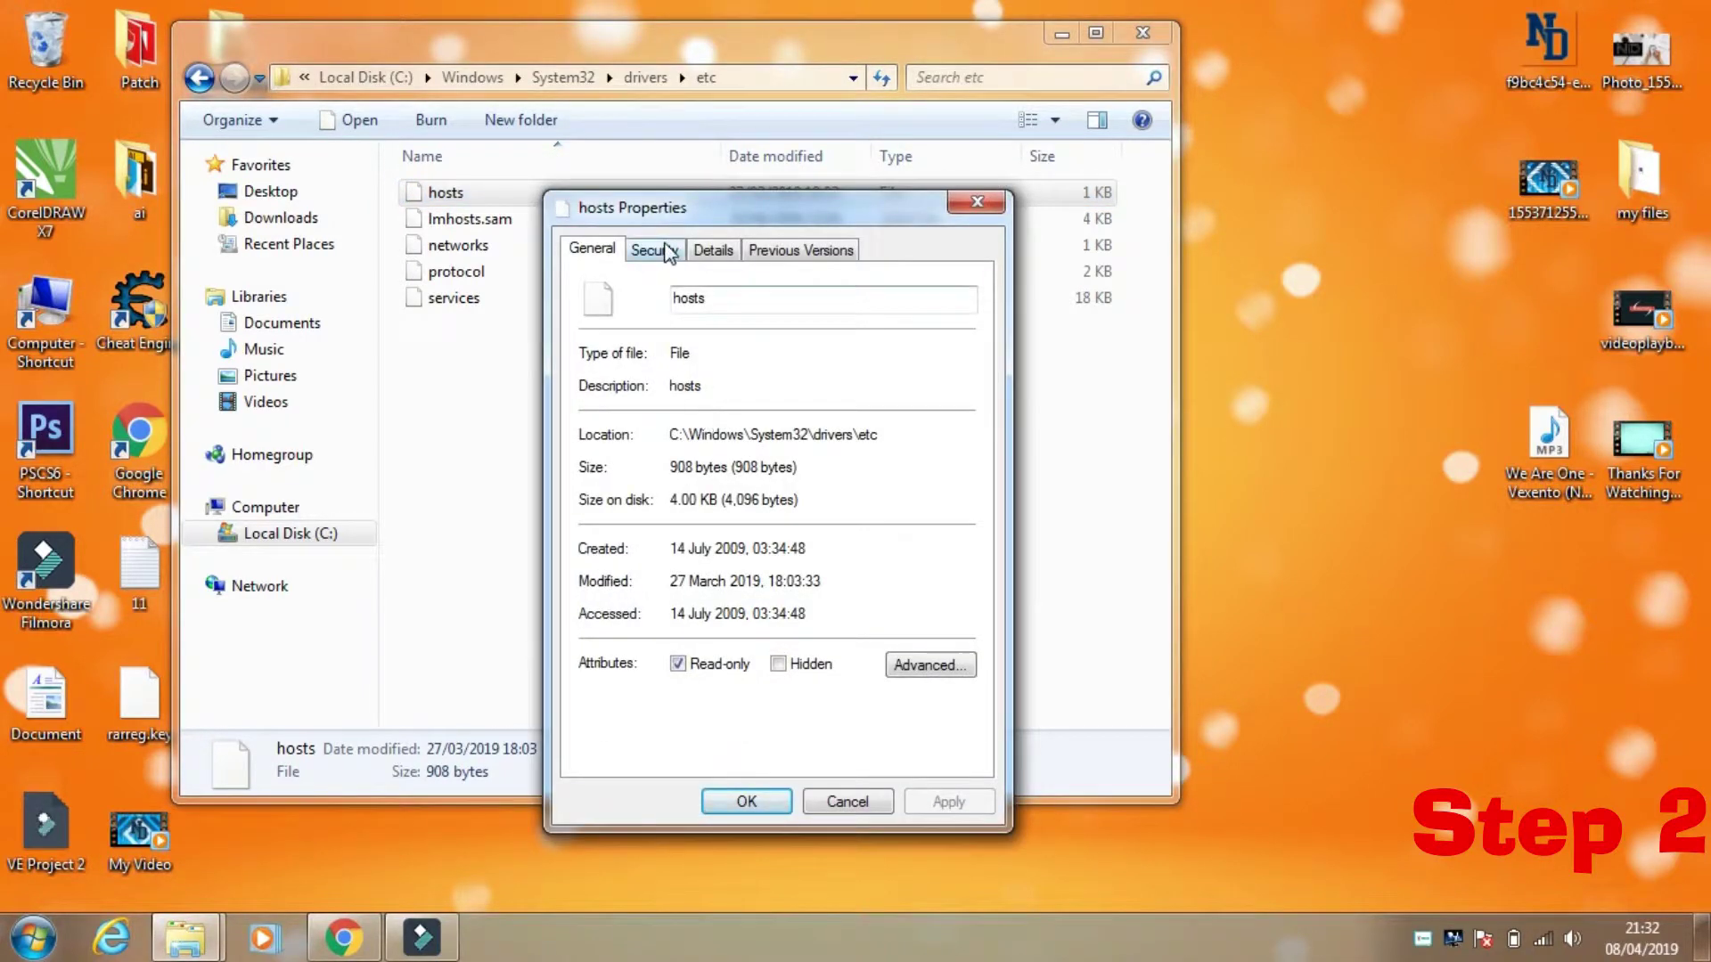
{"action": "left_click", "coordinate": [668, 250]}
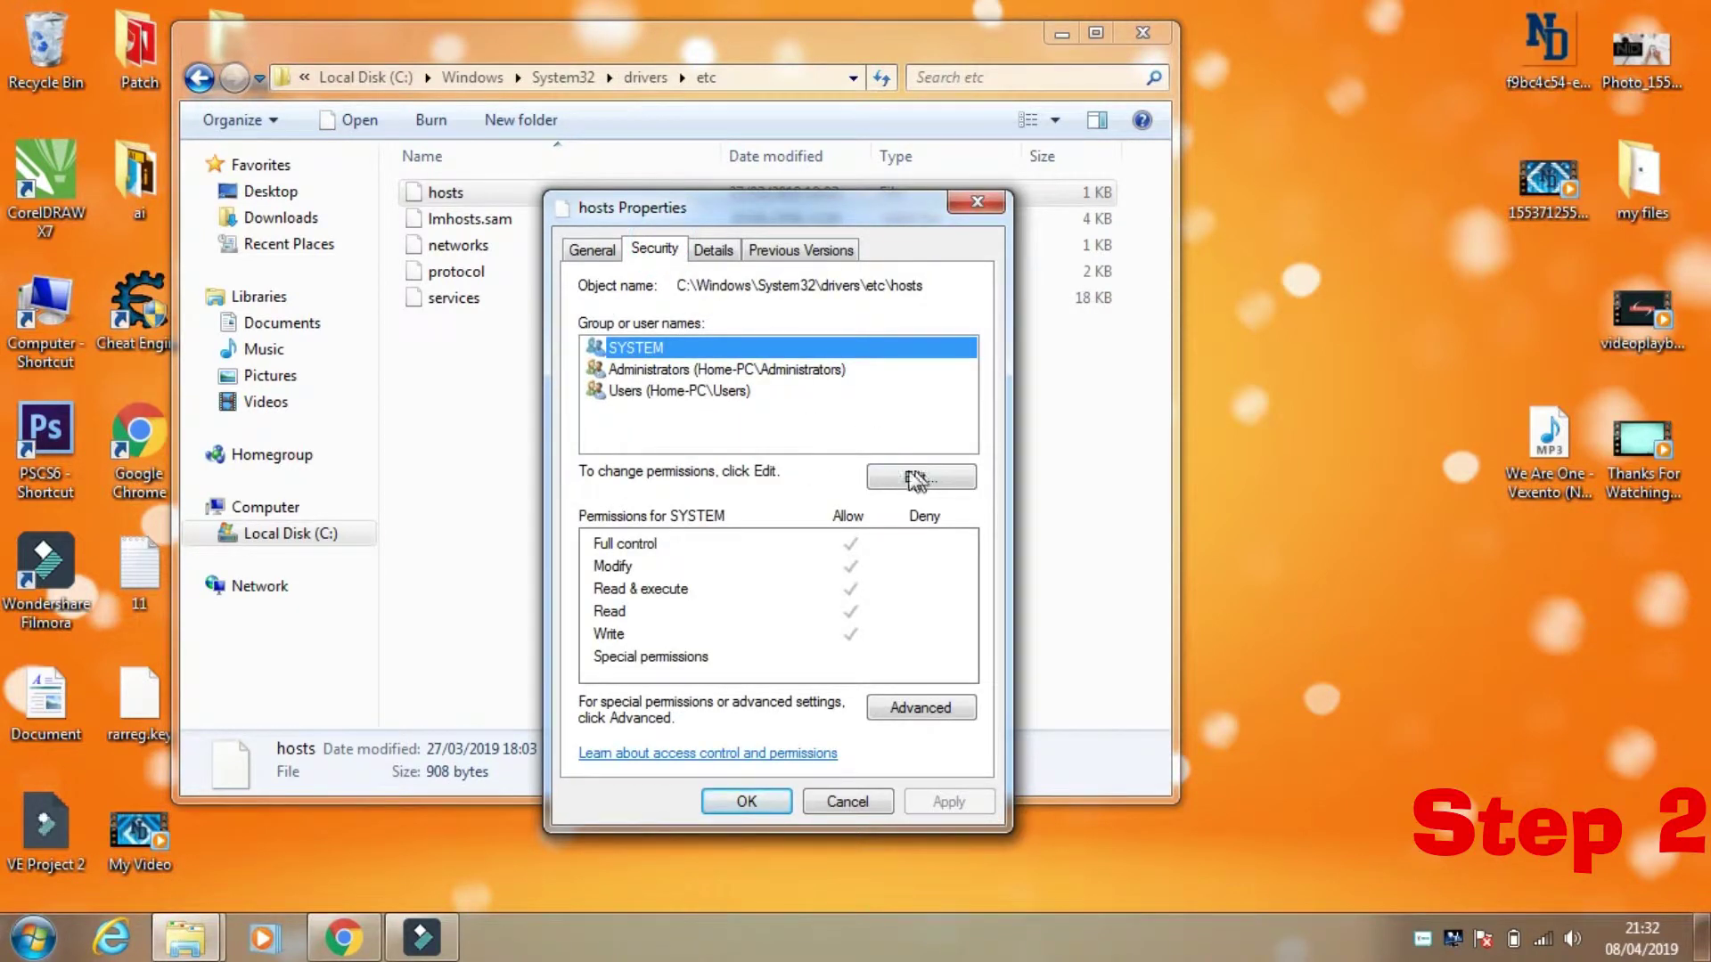
{"action": "left_click", "coordinate": [803, 392]}
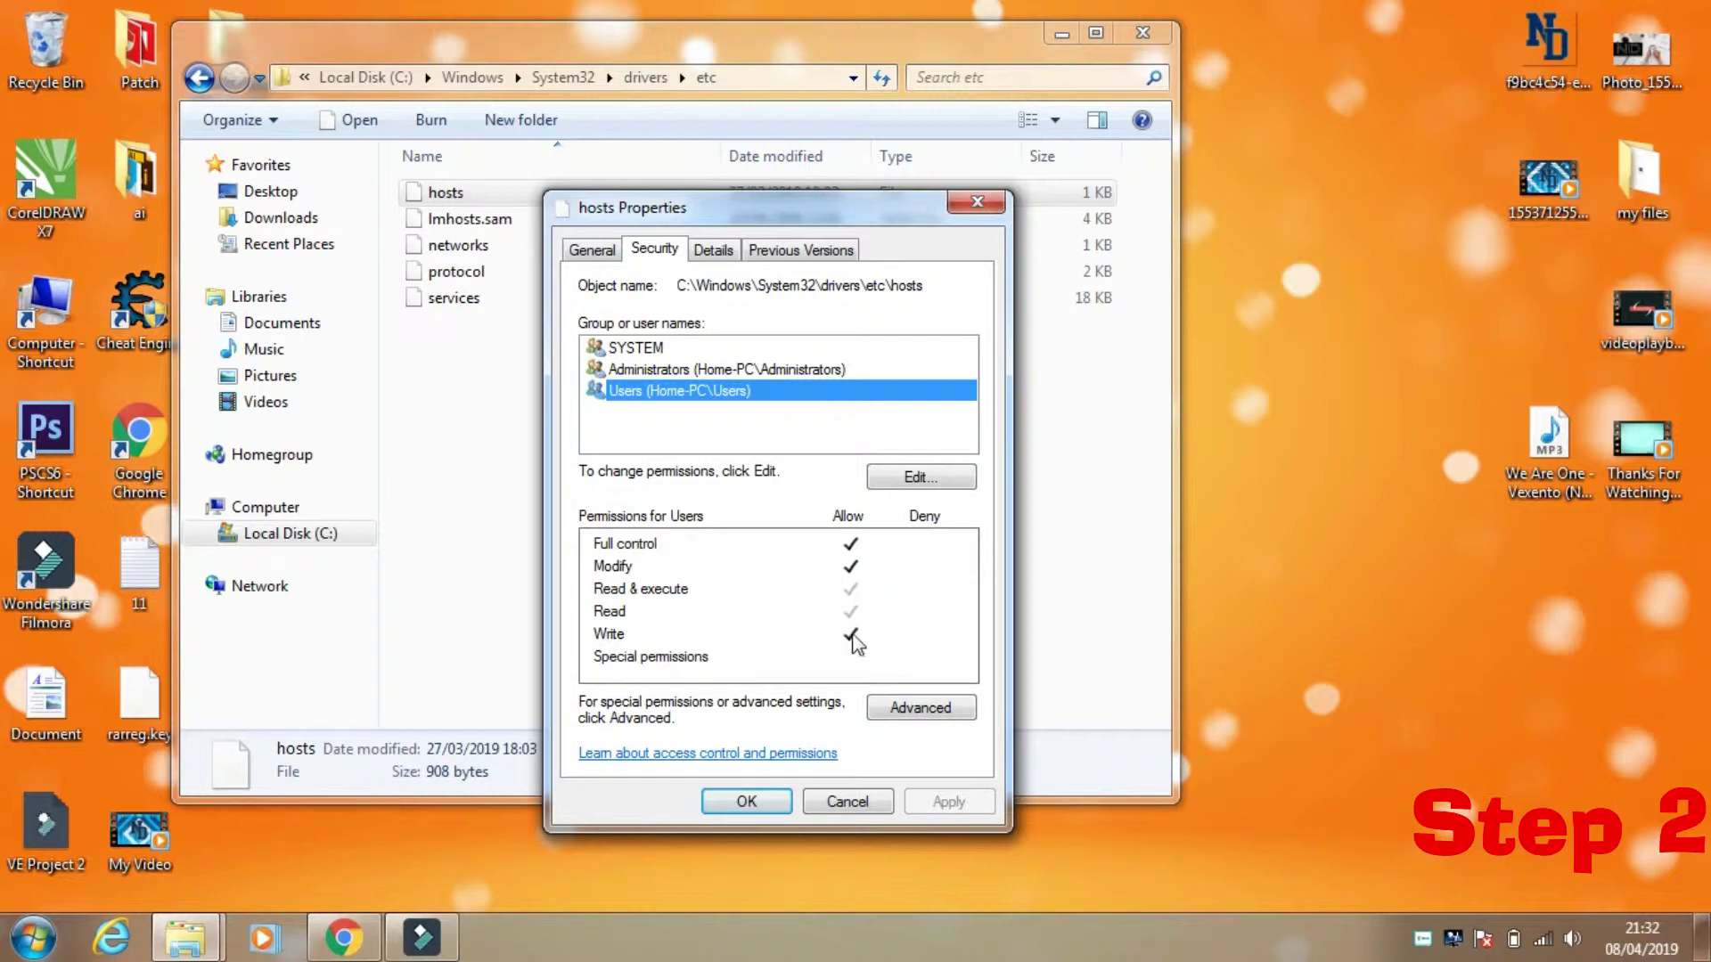
Allow the Users group full control of the hosts file, apply and accept the permission change, and close the file's properties
{"action": "left_click", "coordinate": [921, 478]}
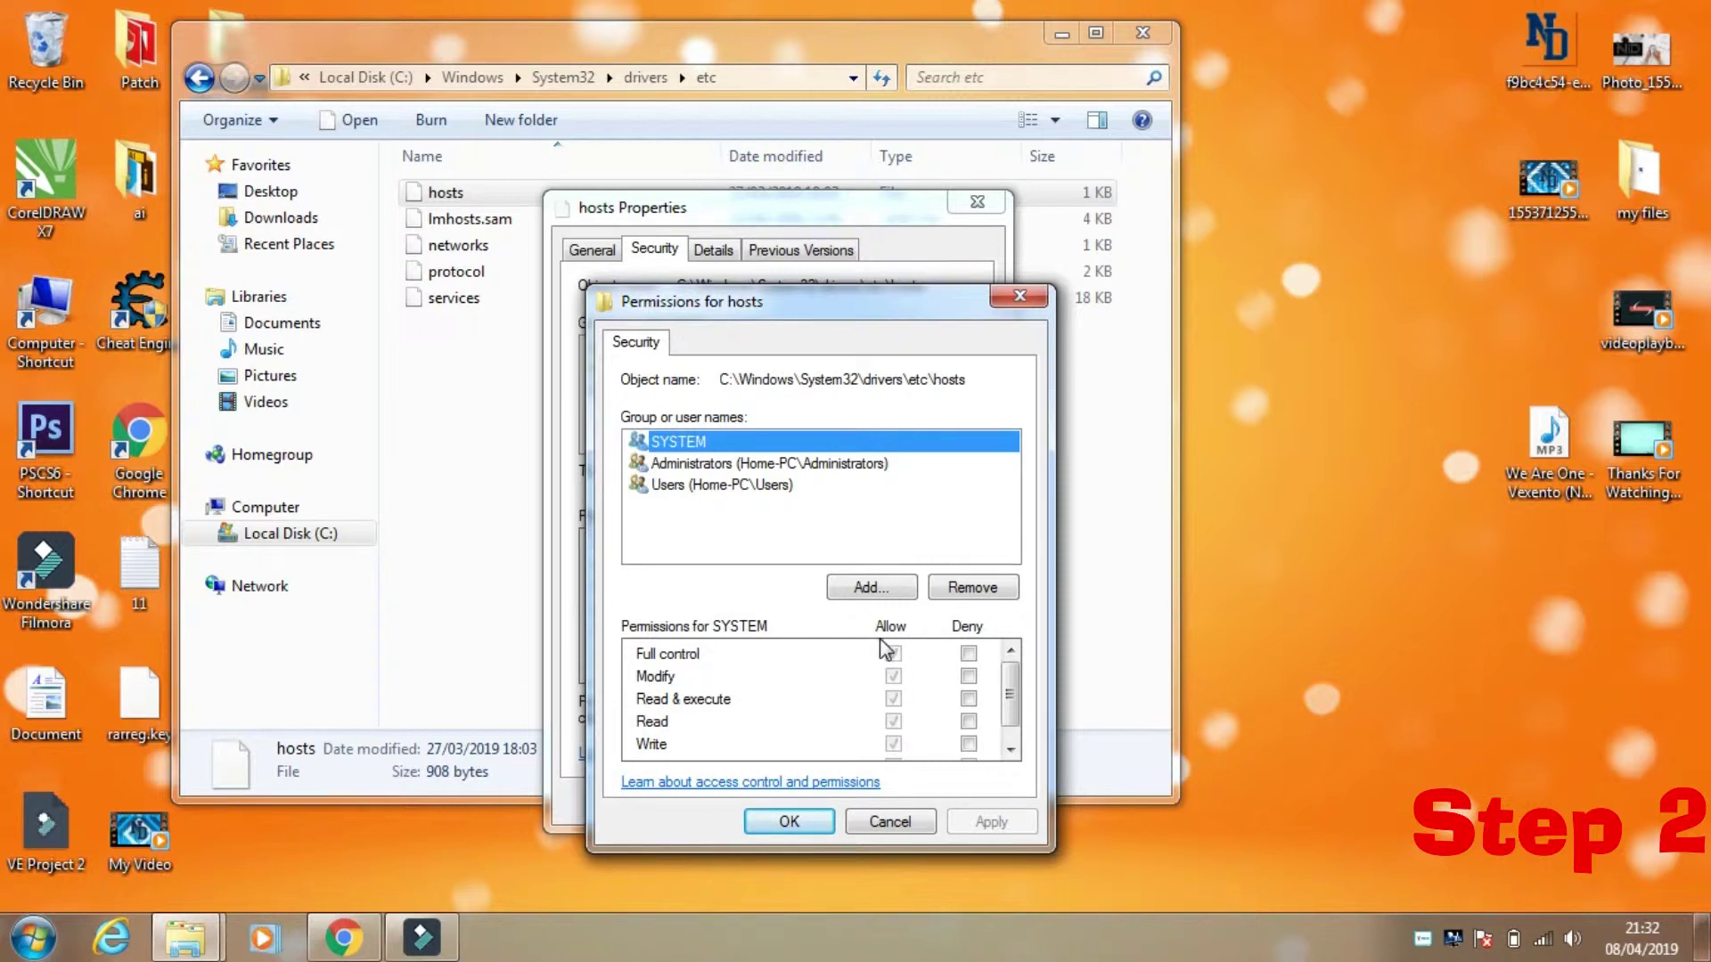
{"action": "left_click", "coordinate": [793, 483]}
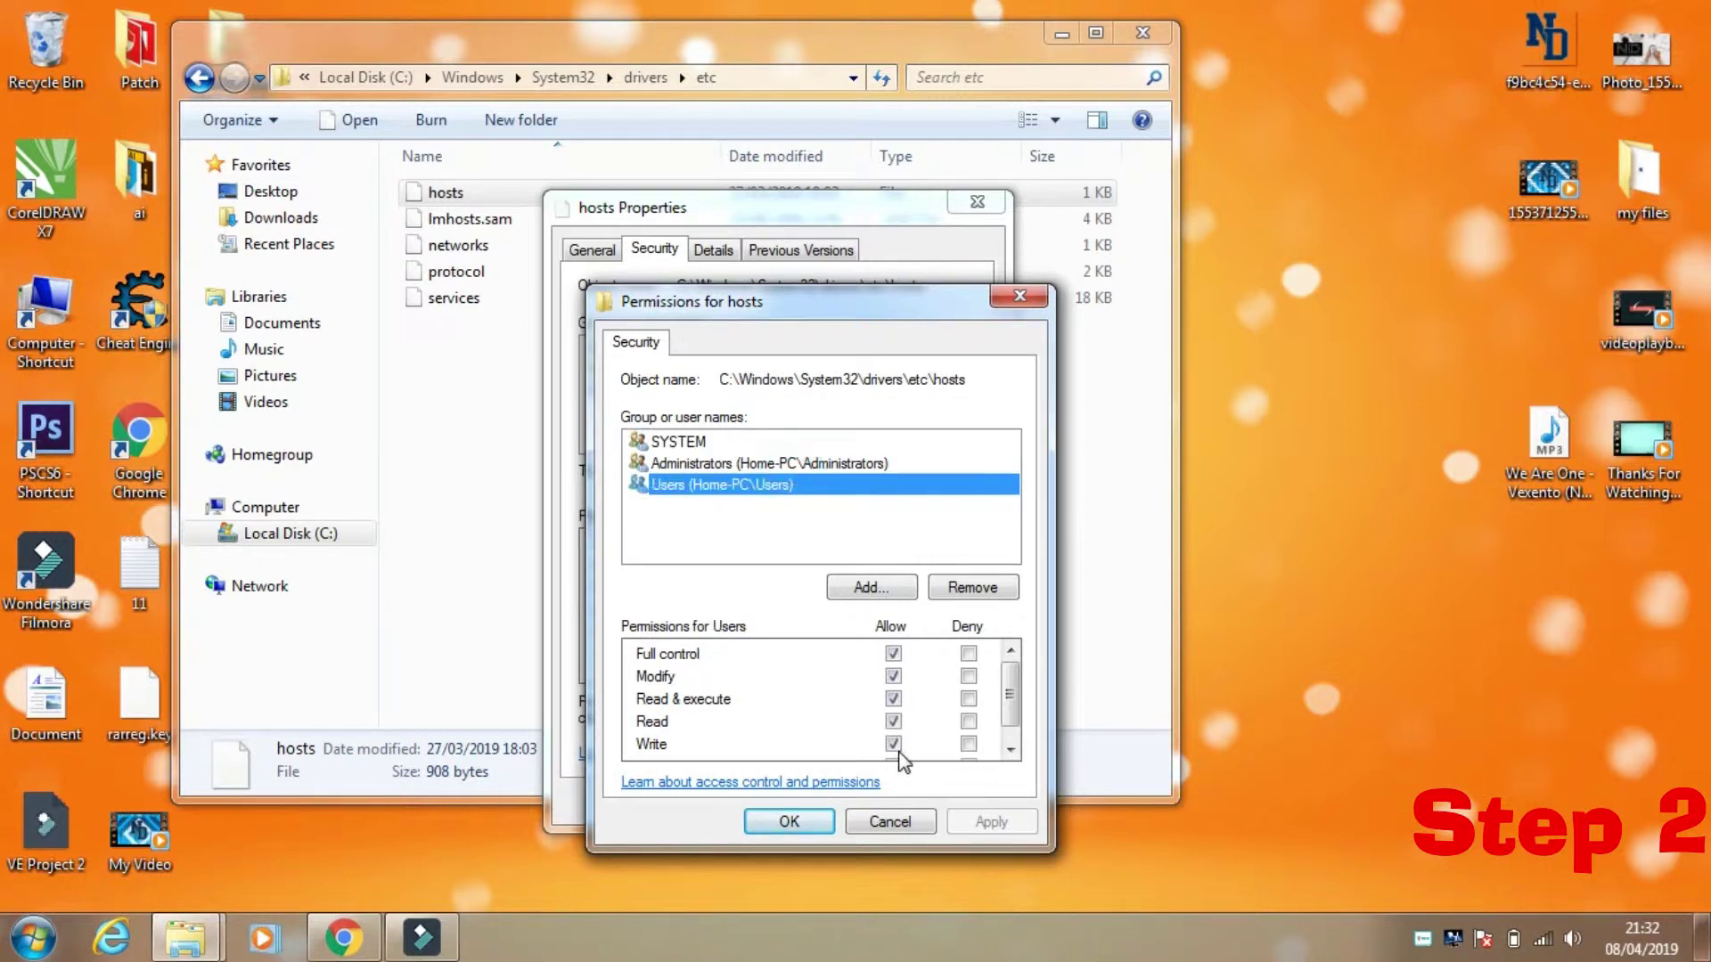
{"action": "mouse_move", "coordinate": [1016, 695]}
{"action": "left_mouse_down"}
{"action": "mouse_move", "coordinate": [1011, 734]}
{"action": "mouse_move", "coordinate": [1015, 691]}
{"action": "left_mouse_up"}
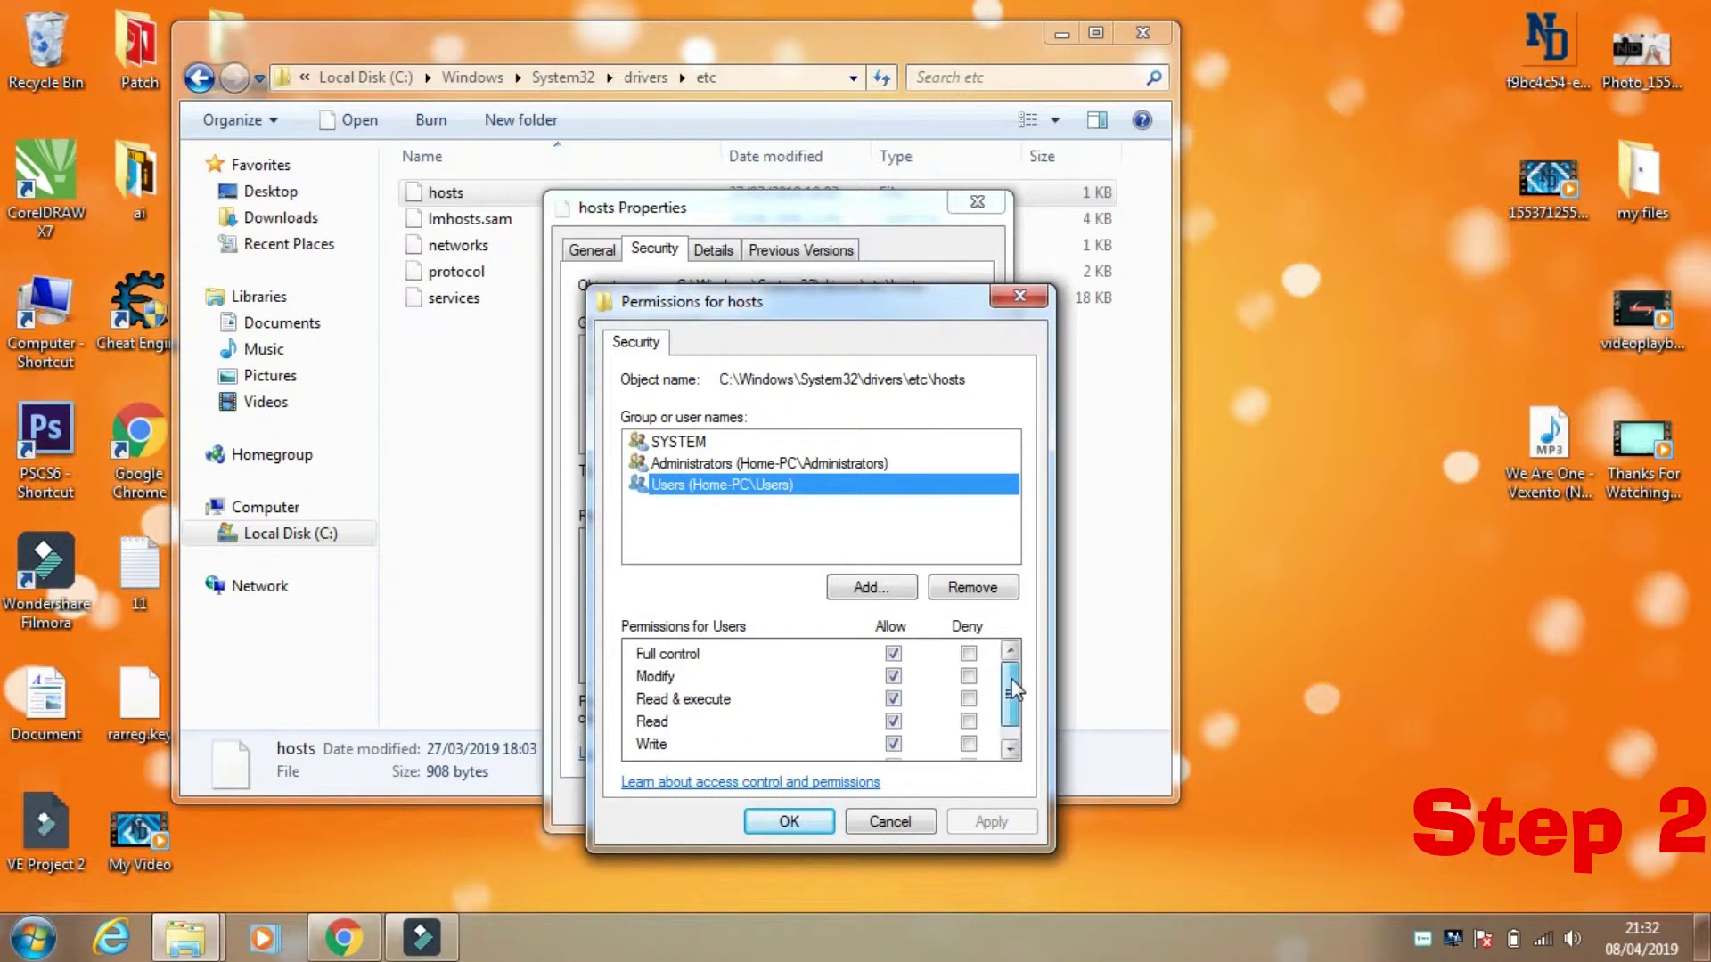
{"action": "left_click", "coordinate": [893, 744]}
{"action": "left_click", "coordinate": [894, 744]}
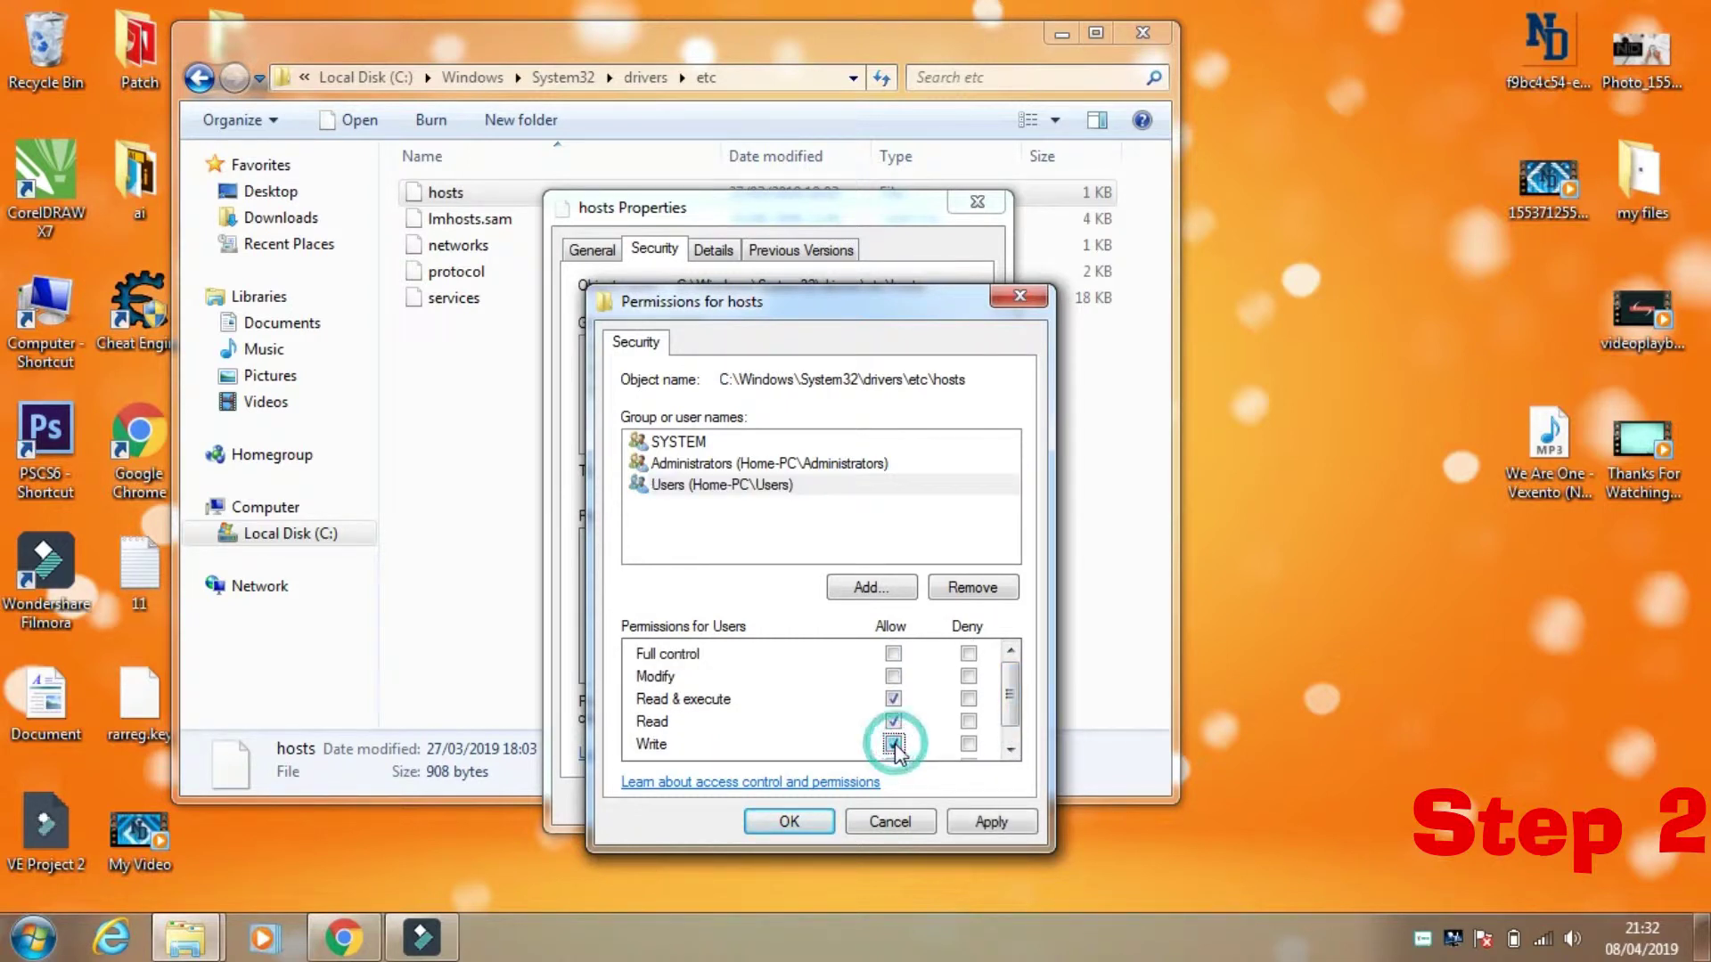
{"action": "left_click", "coordinate": [894, 677]}
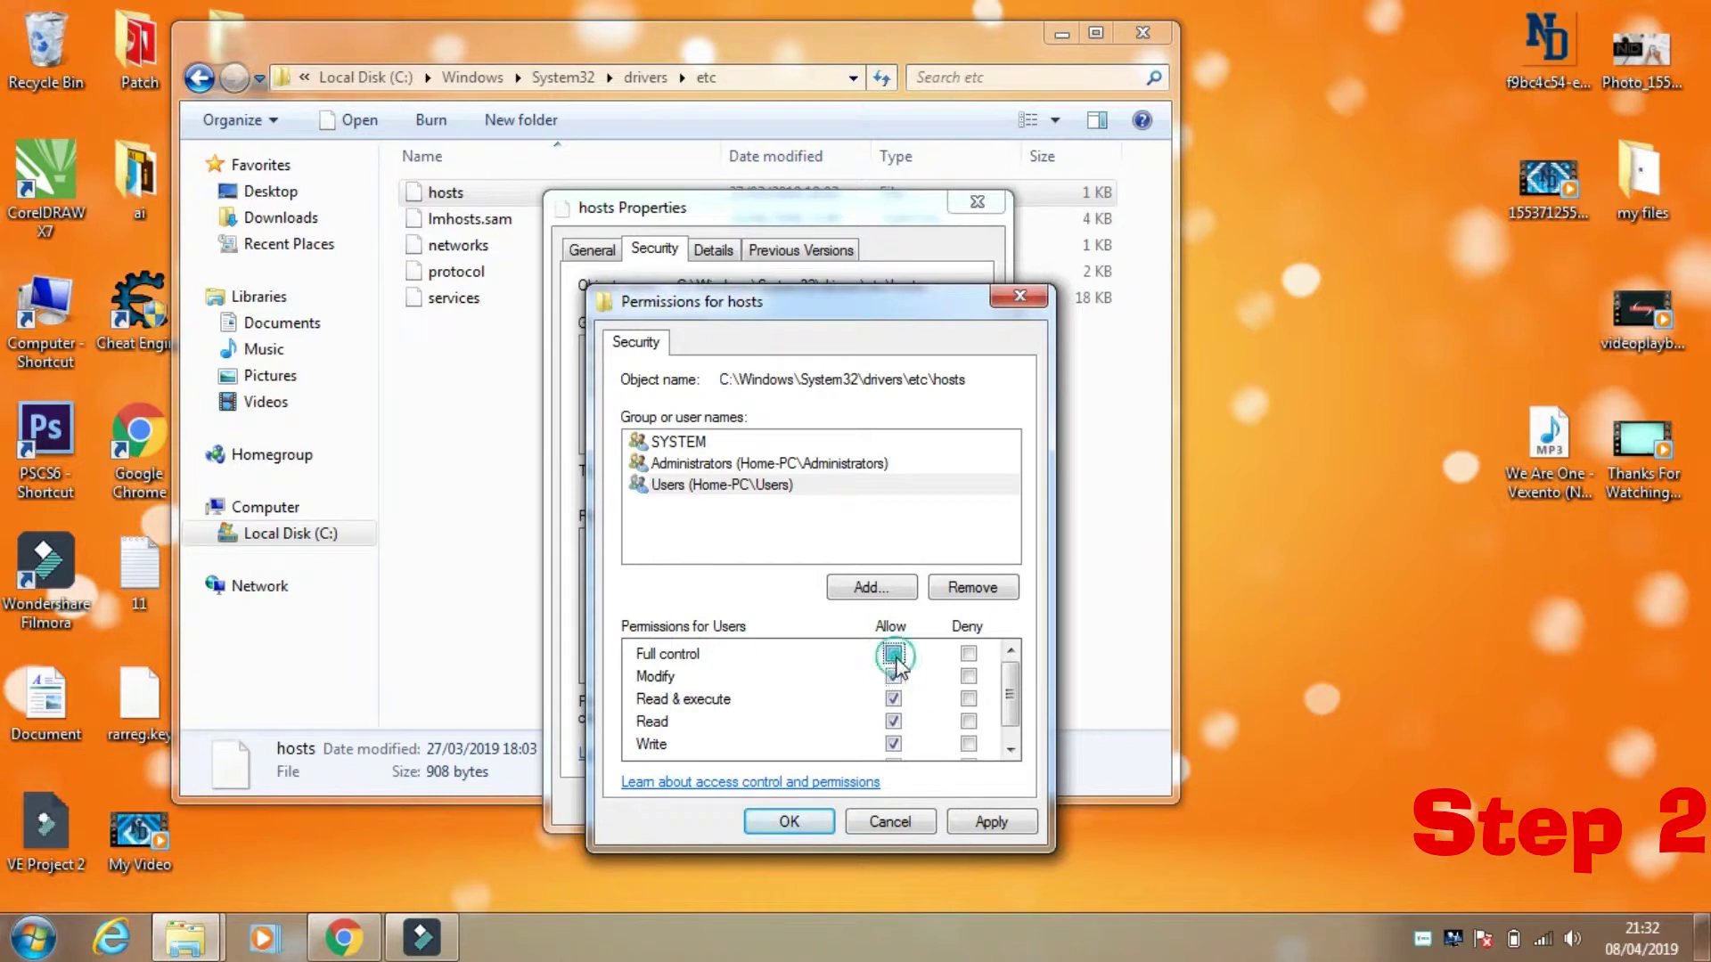
{"action": "left_click", "coordinate": [894, 656]}
{"action": "left_click", "coordinate": [985, 822]}
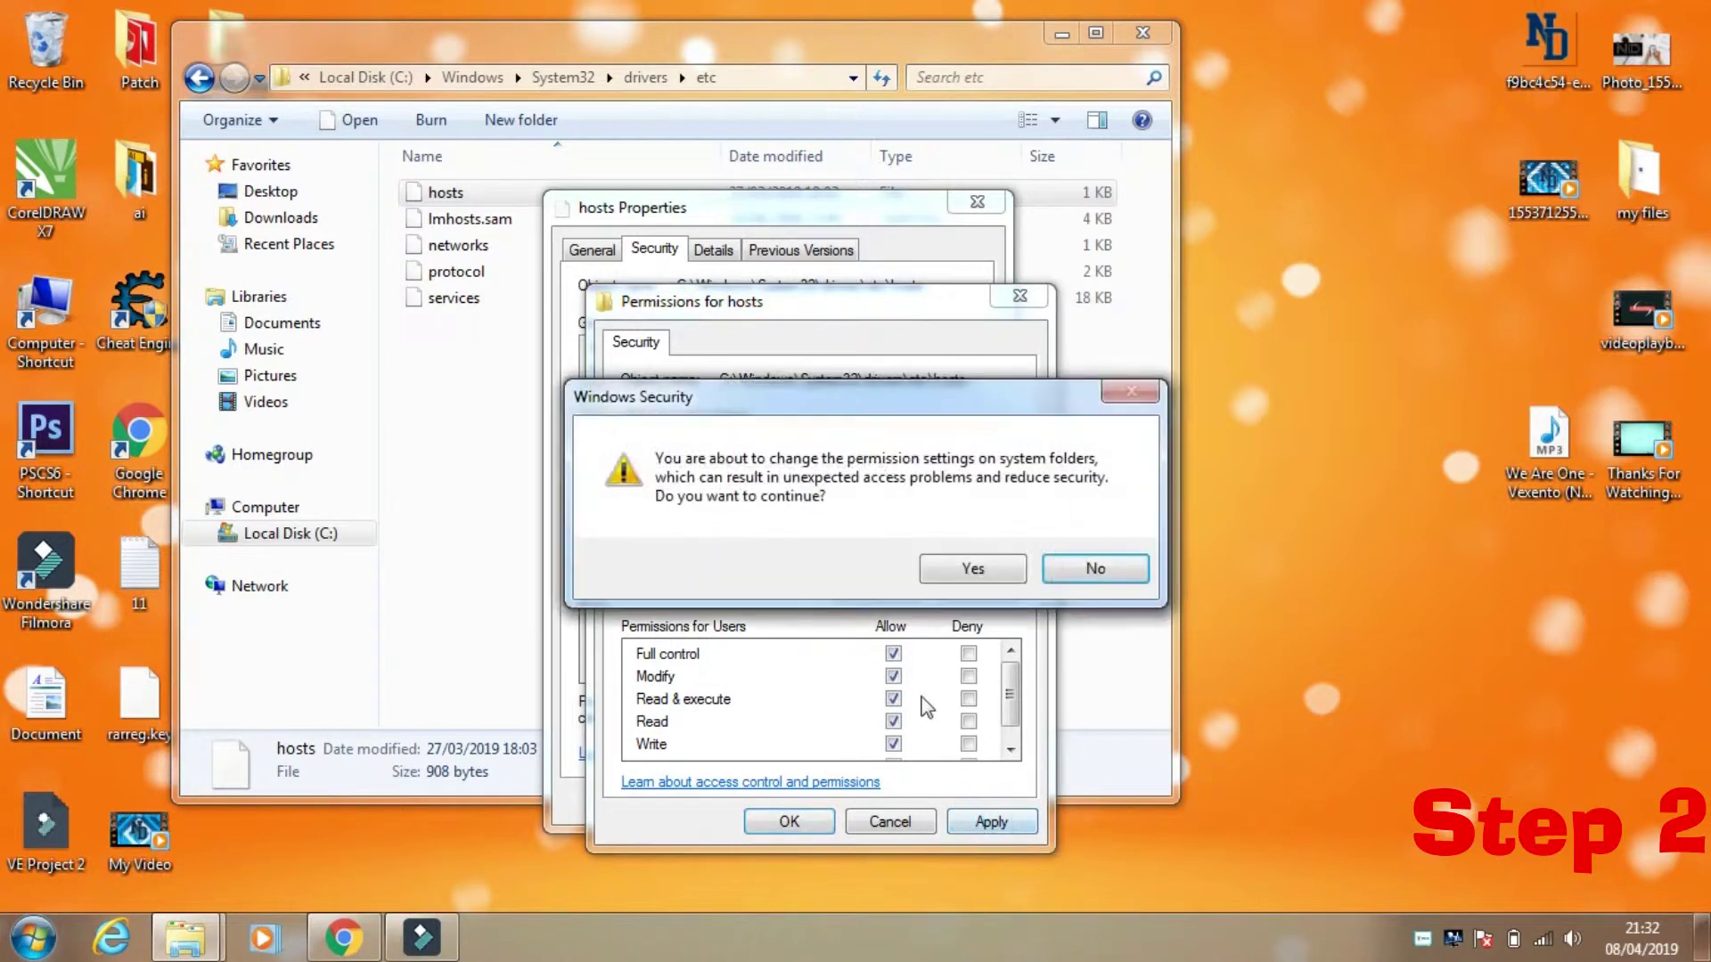
{"action": "left_click", "coordinate": [960, 574]}
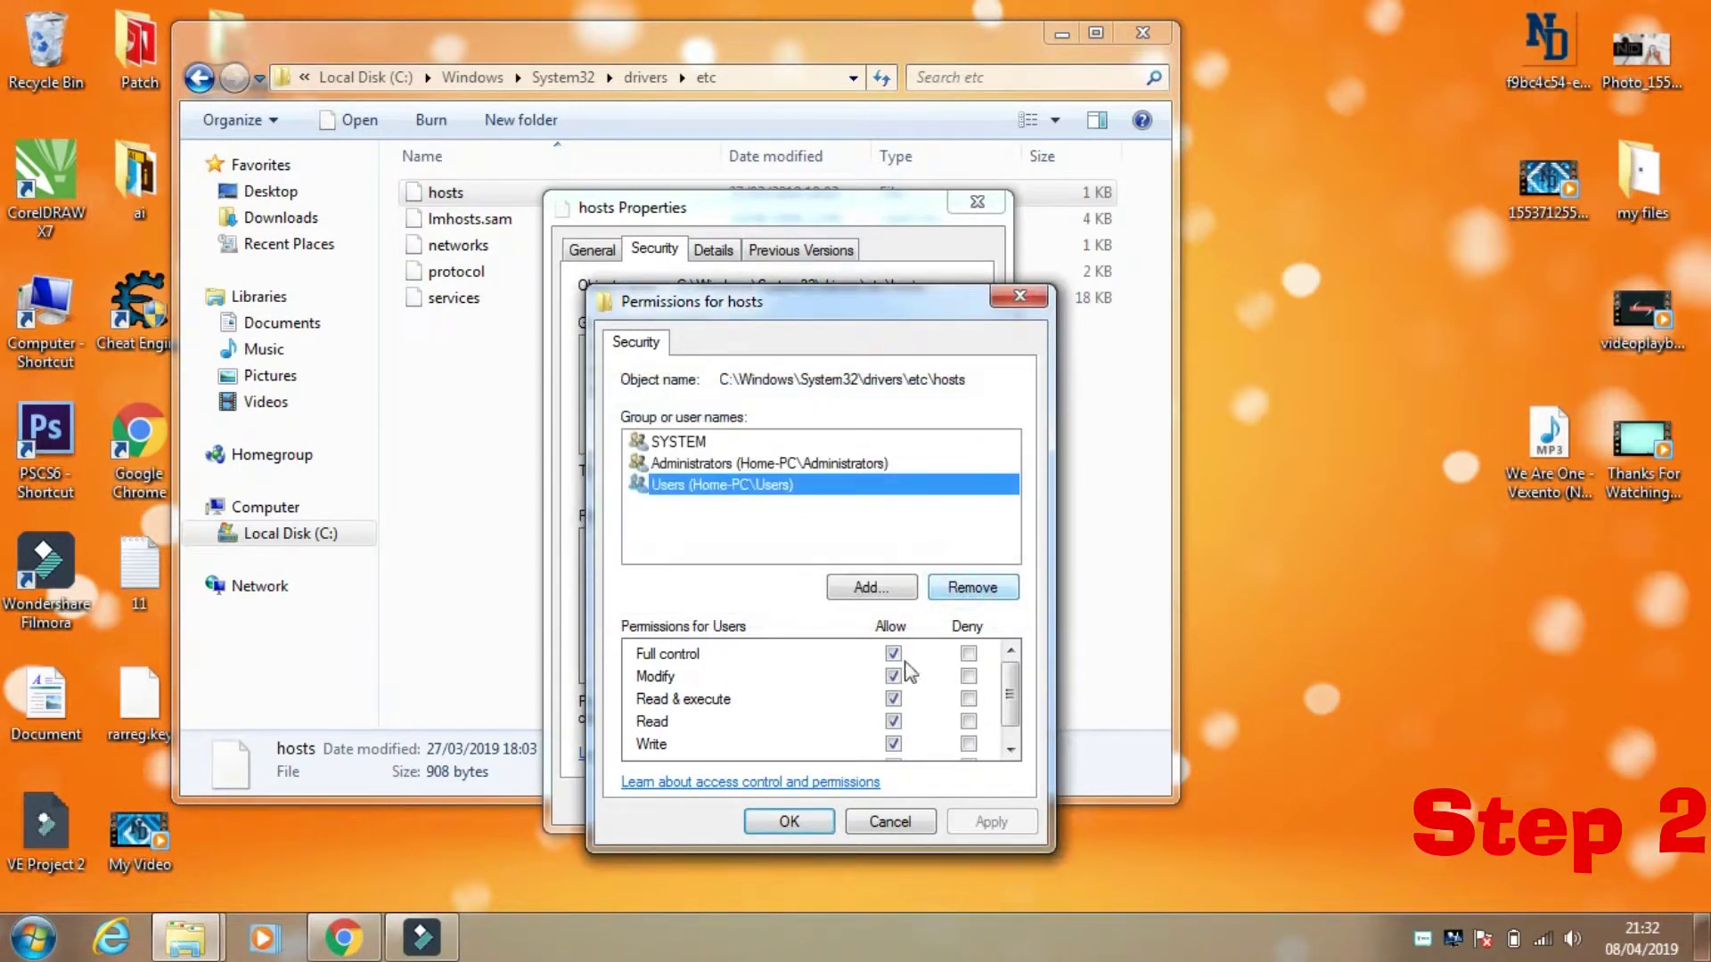
{"action": "left_click", "coordinate": [798, 823]}
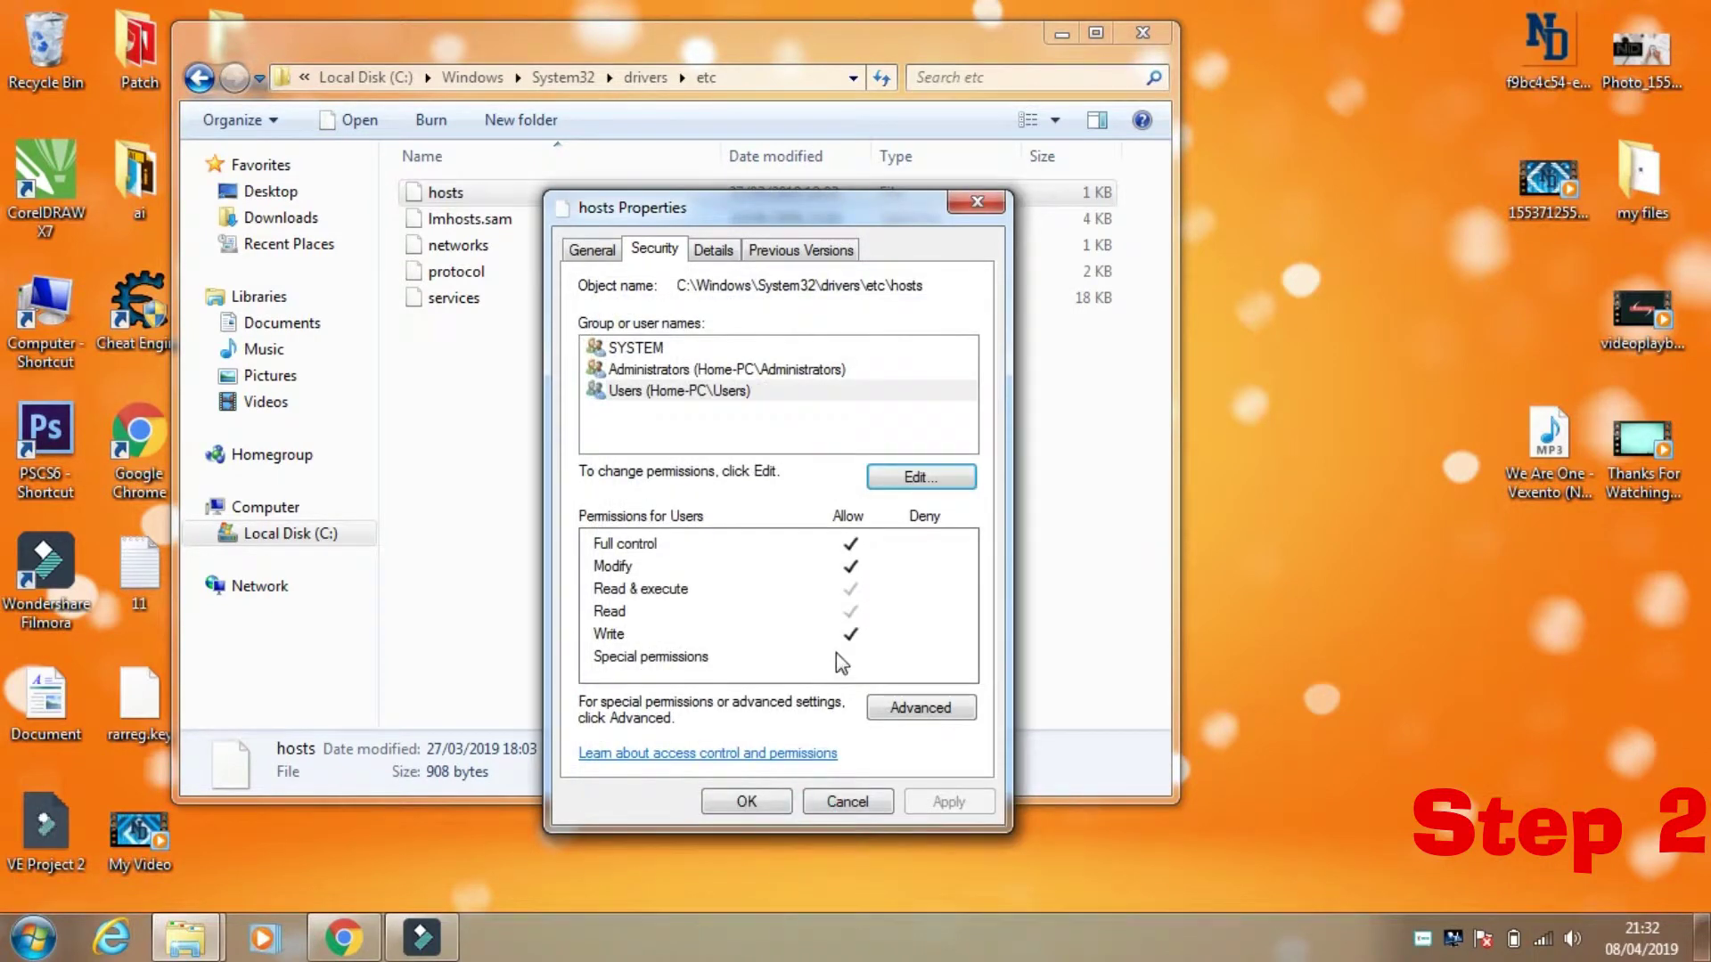
{"action": "left_click", "coordinate": [753, 800]}
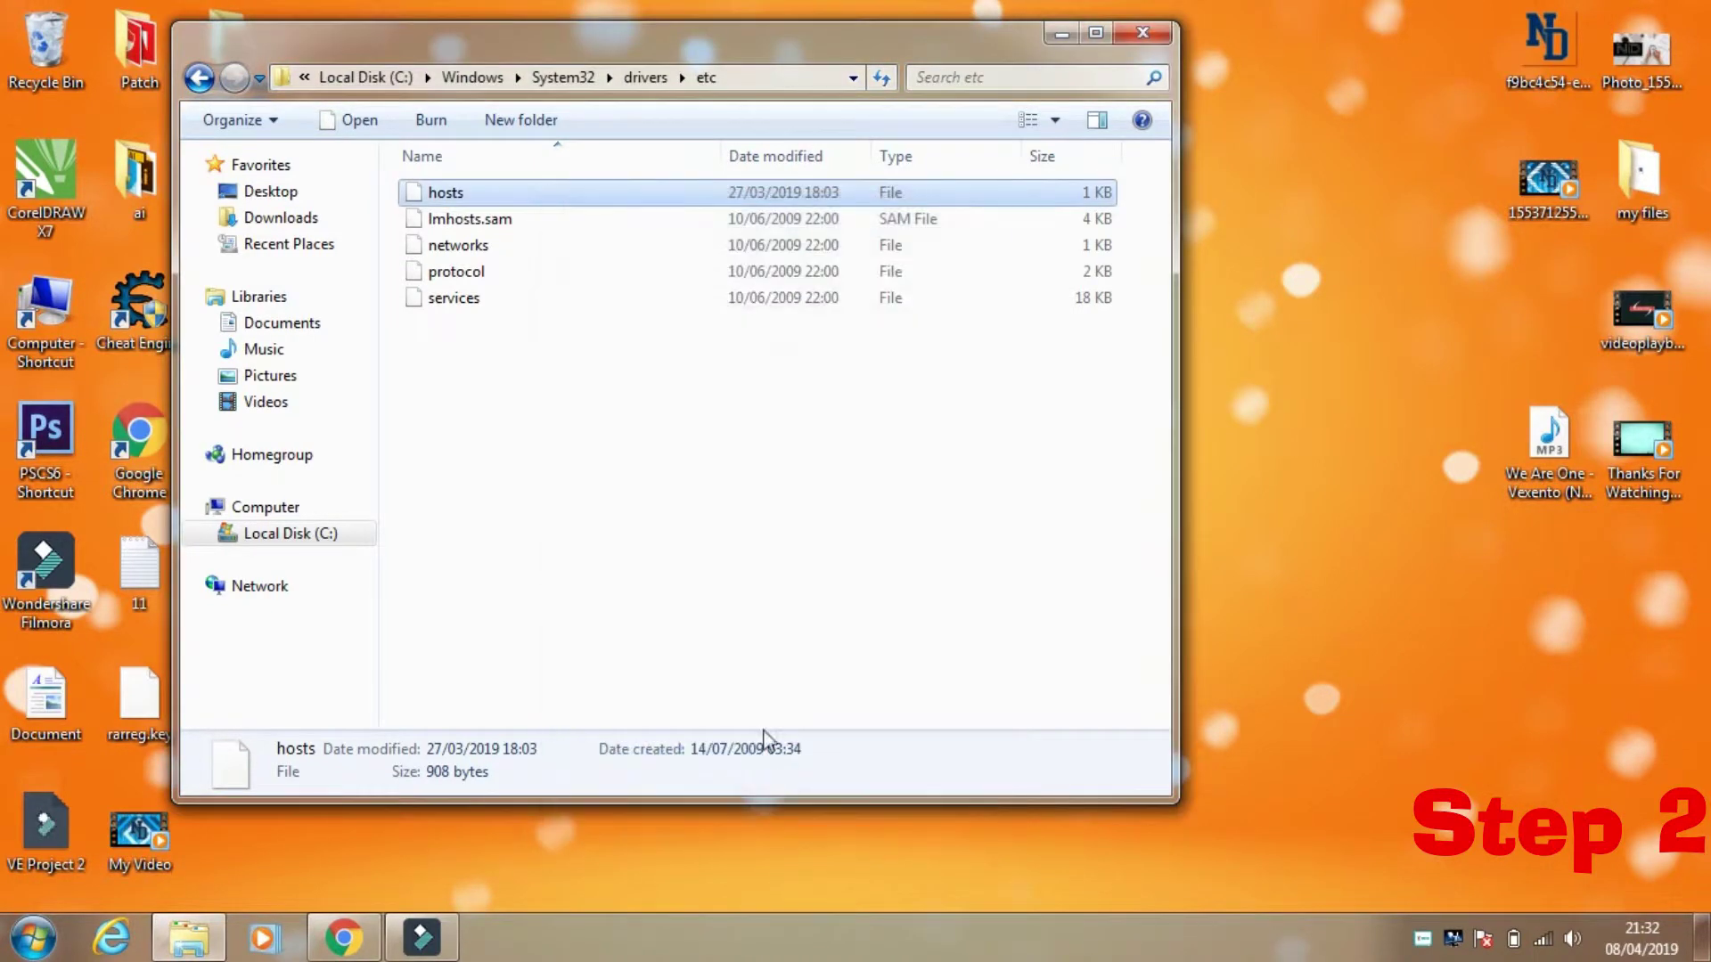
Open the hosts file in Notepad and leave only 127.0.0.1 mc.corel.com and 127.0.0.1 apps.corel.com as the entries after the comments
{"action": "double_click", "coordinate": [718, 190]}
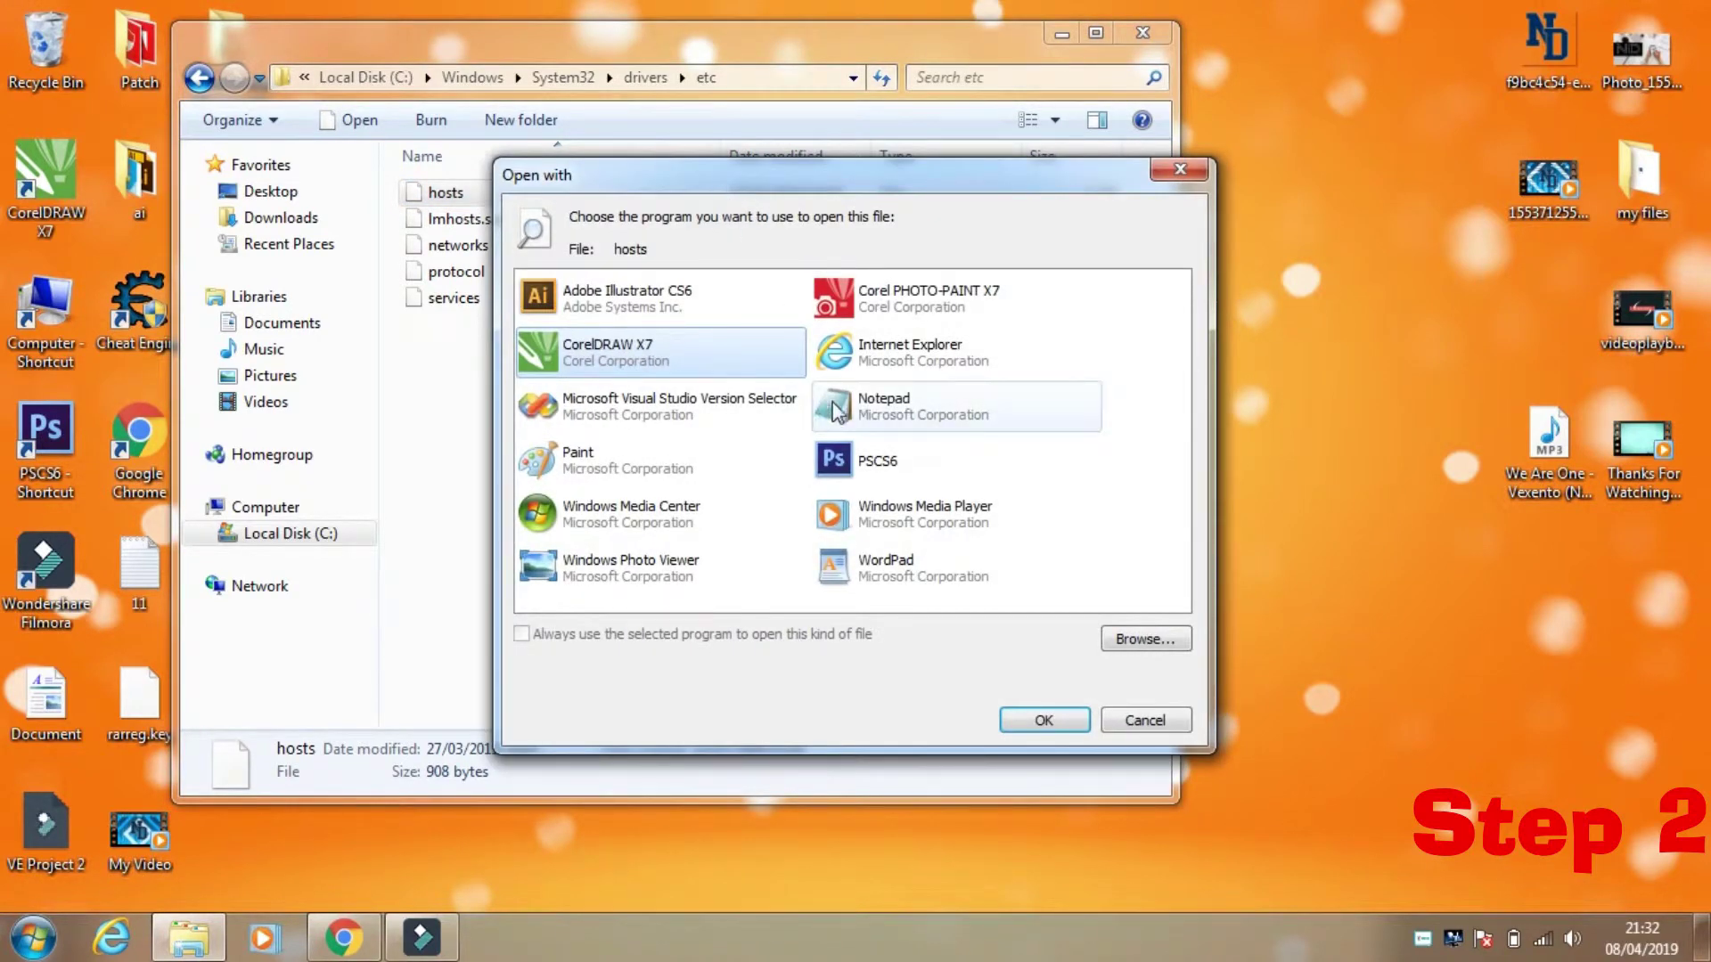
{"action": "left_click", "coordinate": [887, 406]}
{"action": "left_click", "coordinate": [1034, 718]}
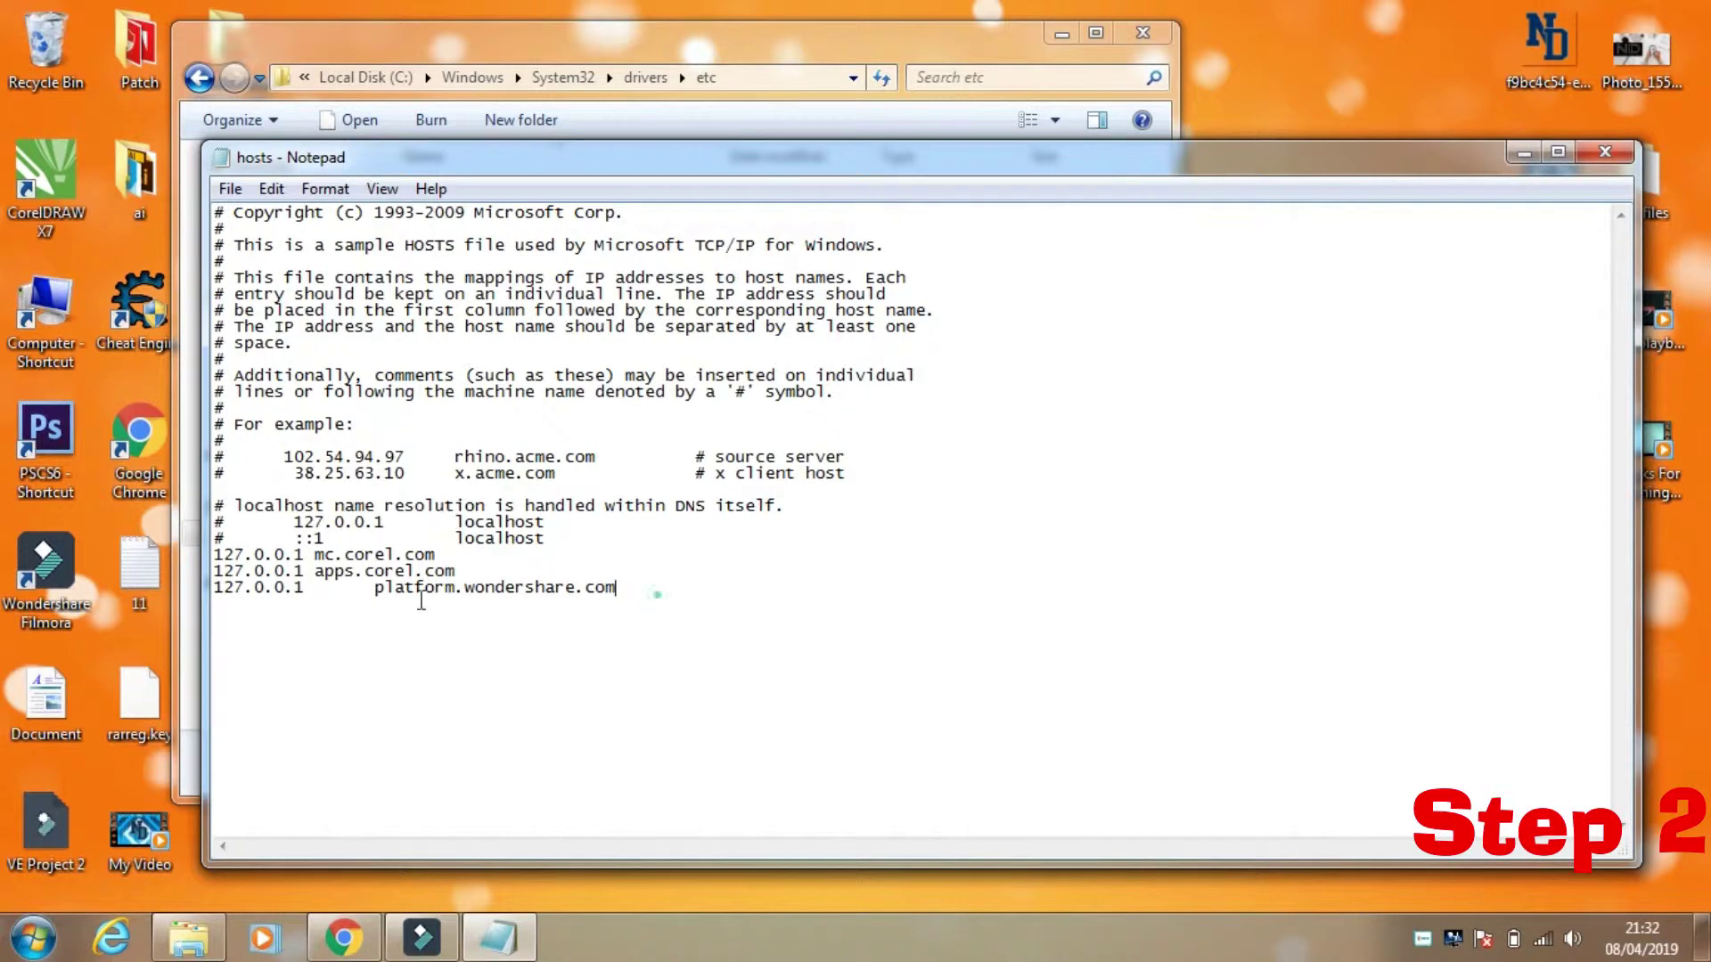
{"action": "left_click_drag", "start_coordinate": [617, 590], "coordinate": [214, 559]}
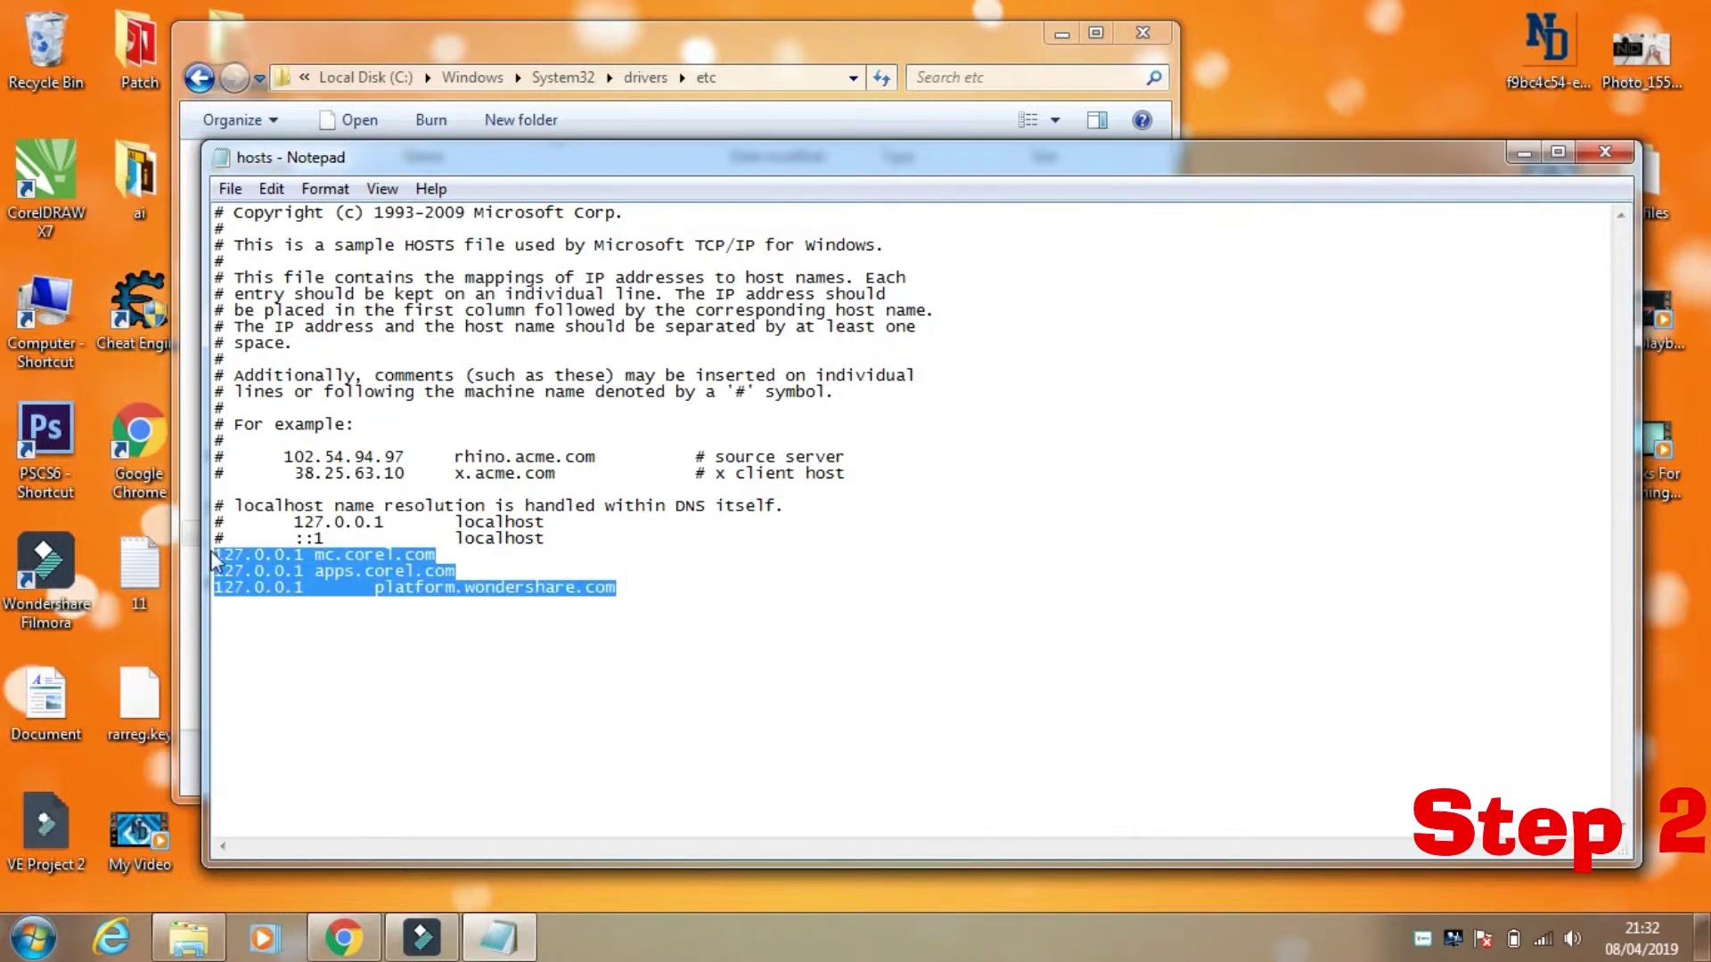
{"action": "key", "text": "Delete"}
{"action": "type", "text": "127.0.0.1 mc.corel.com 127.0.0.1 apps.corel.com"}
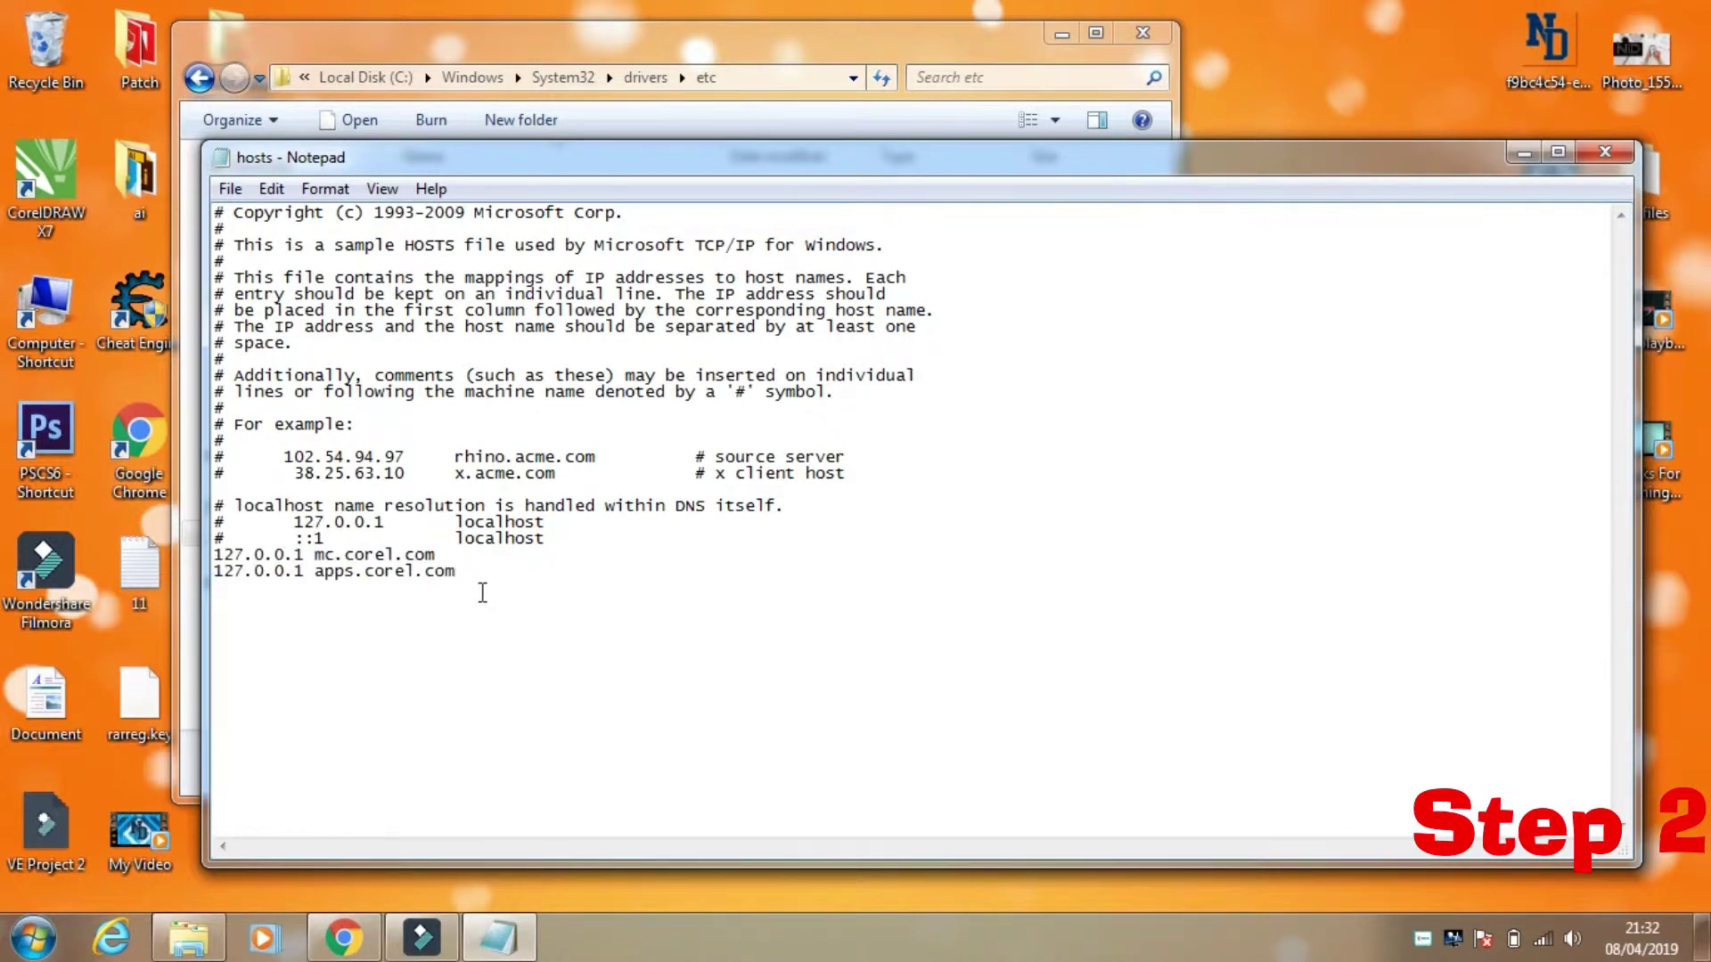
{"action": "left_click_drag", "start_coordinate": [476, 577], "coordinate": [207, 557]}
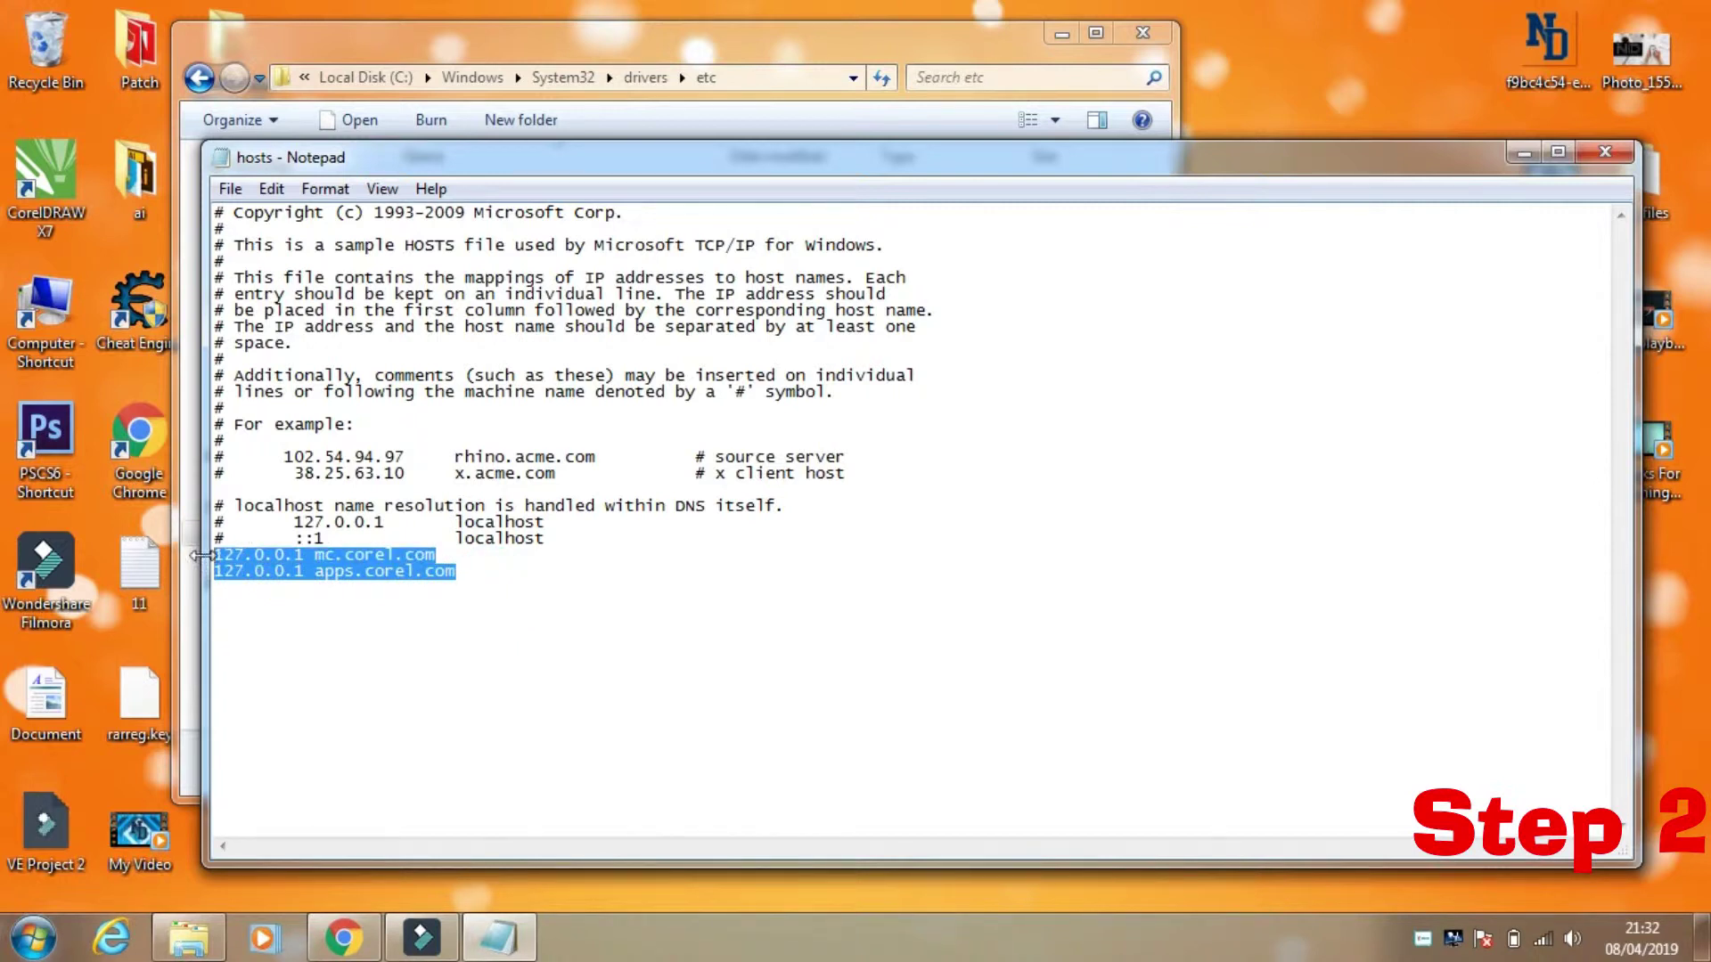
{"action": "left_click", "coordinate": [518, 604]}
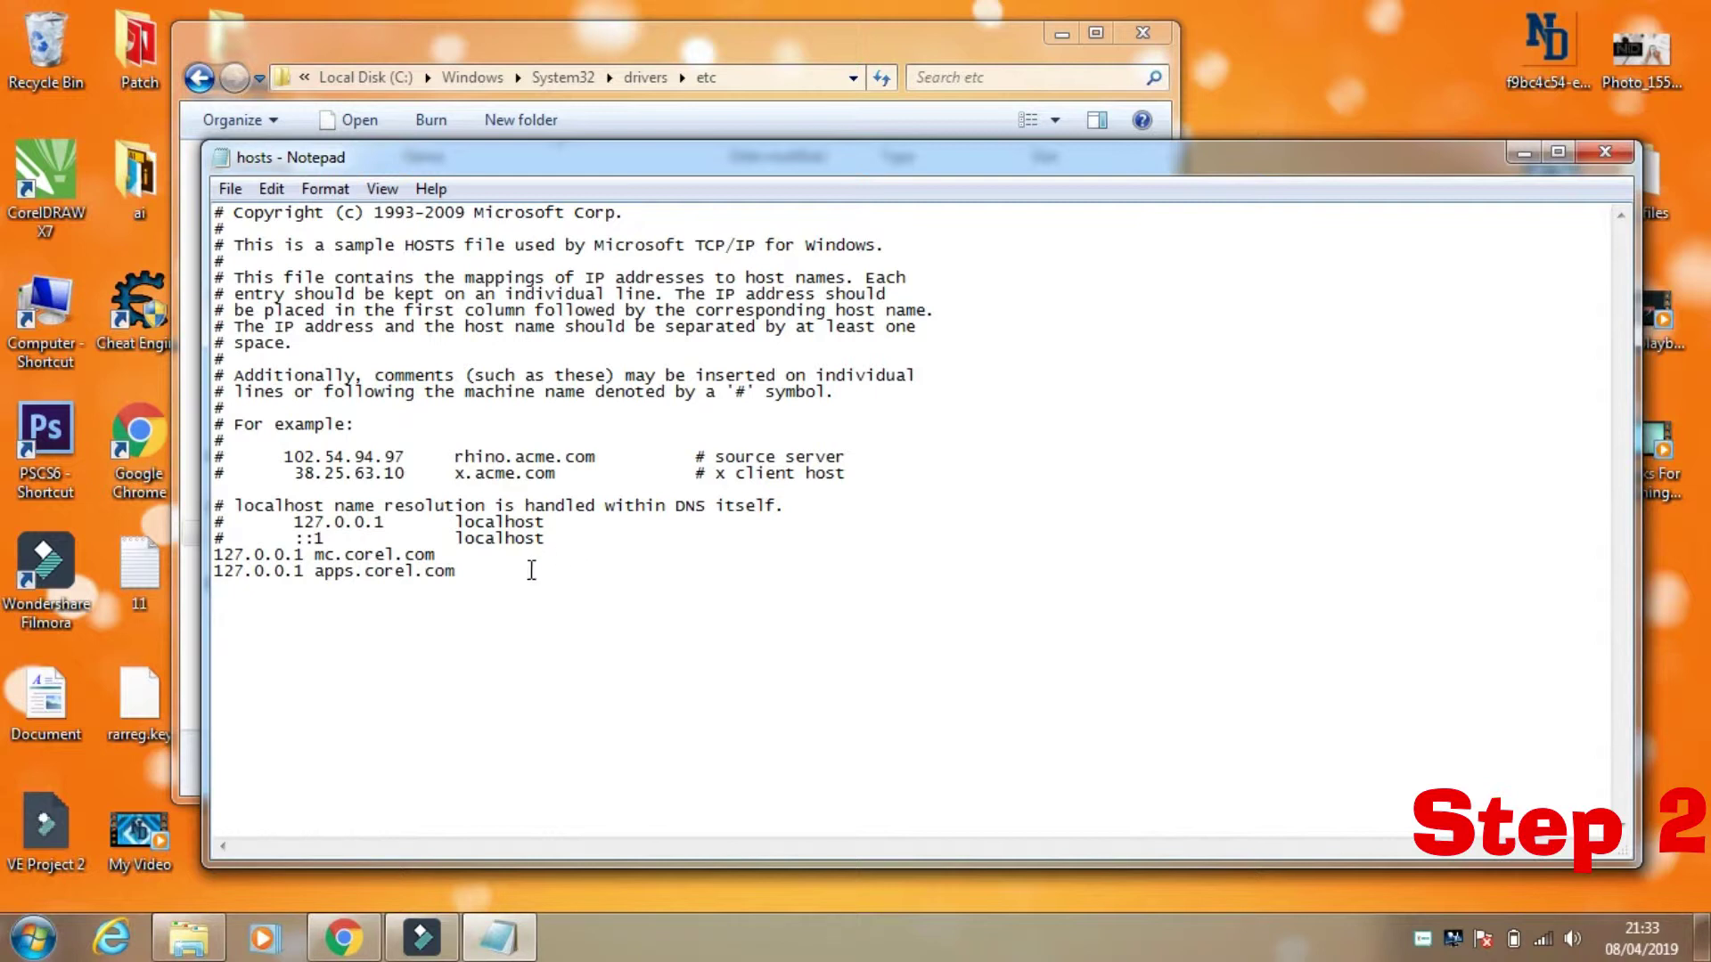
{"action": "left_click_drag", "start_coordinate": [524, 568], "coordinate": [211, 560]}
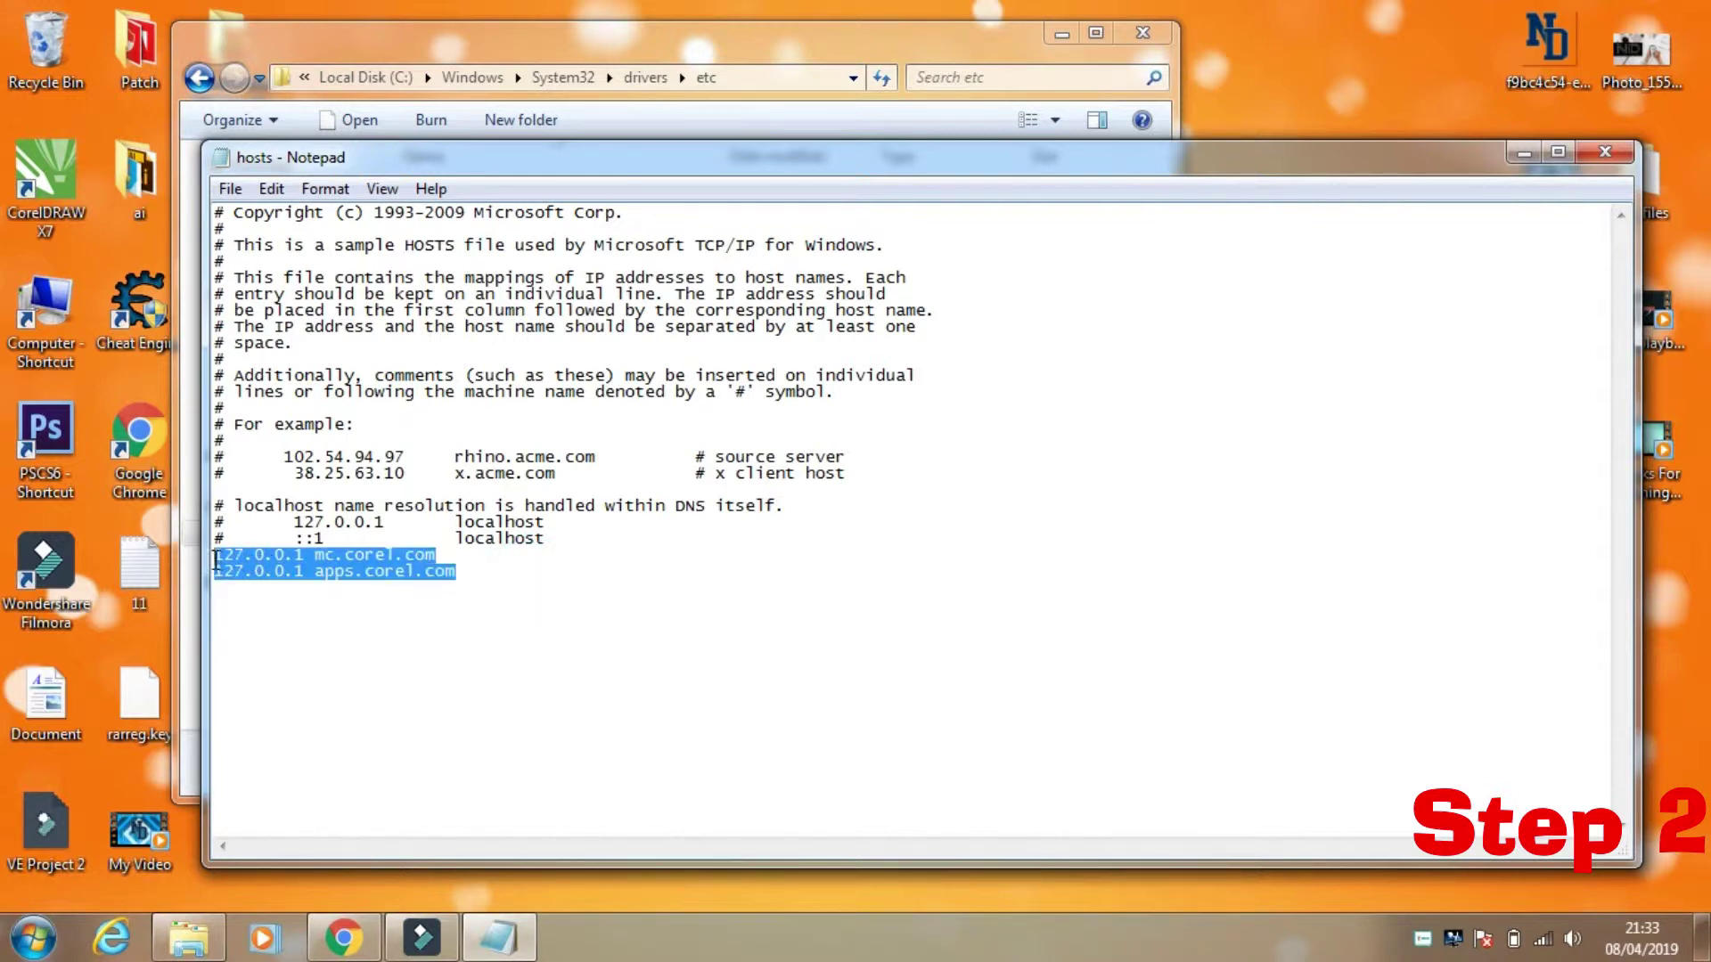
{"action": "left_click", "coordinate": [481, 571]}
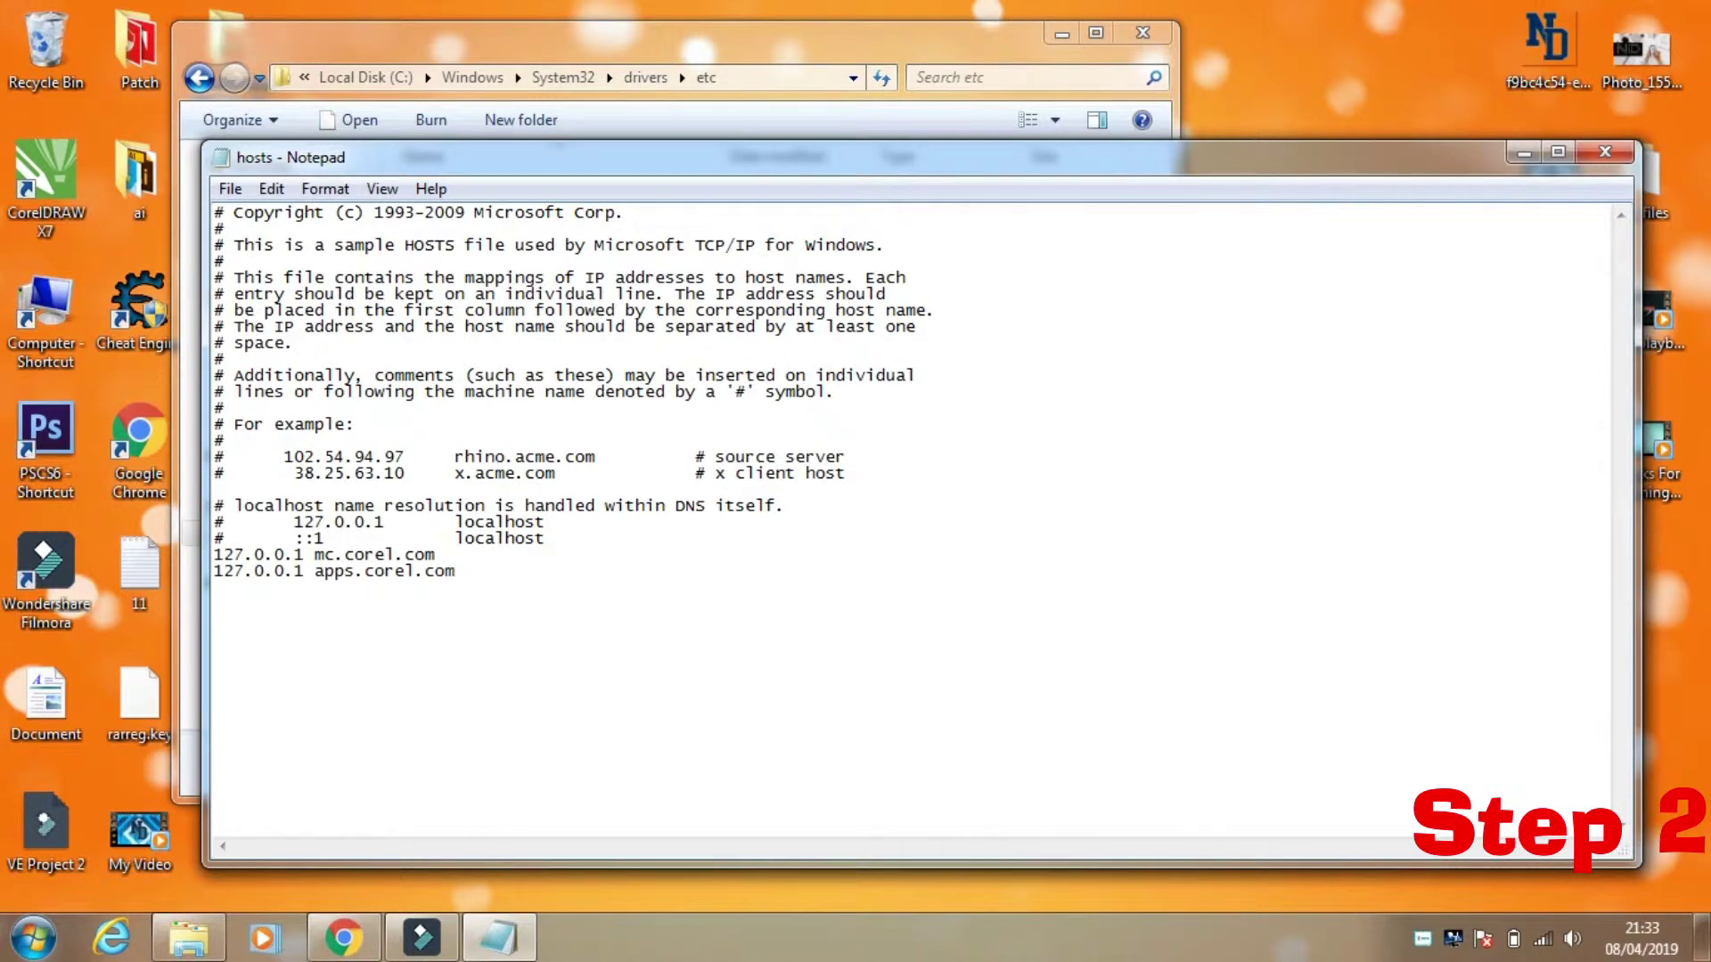
Add the note "from description you can copy and paste!!" after the apps.corel.com entry and delete it again
{"action": "type", "text": "in de"}
{"action": "type", "text": "m d"}
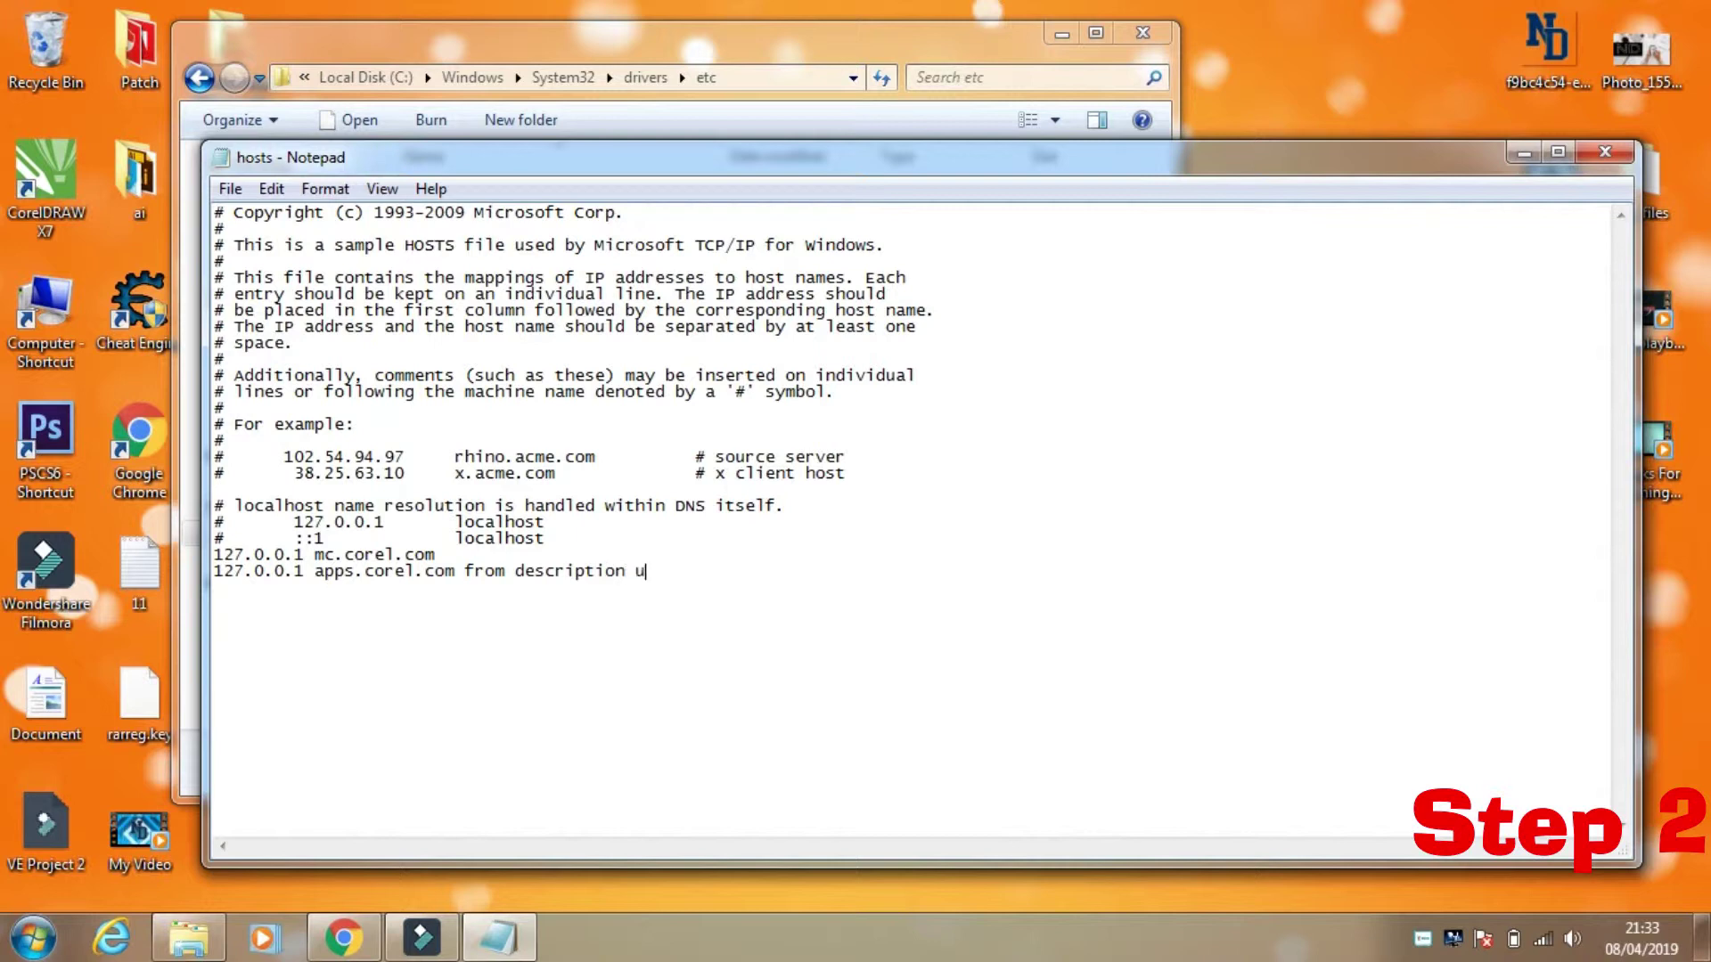
{"action": "type", "text": "escription you can copy and paste!!"}
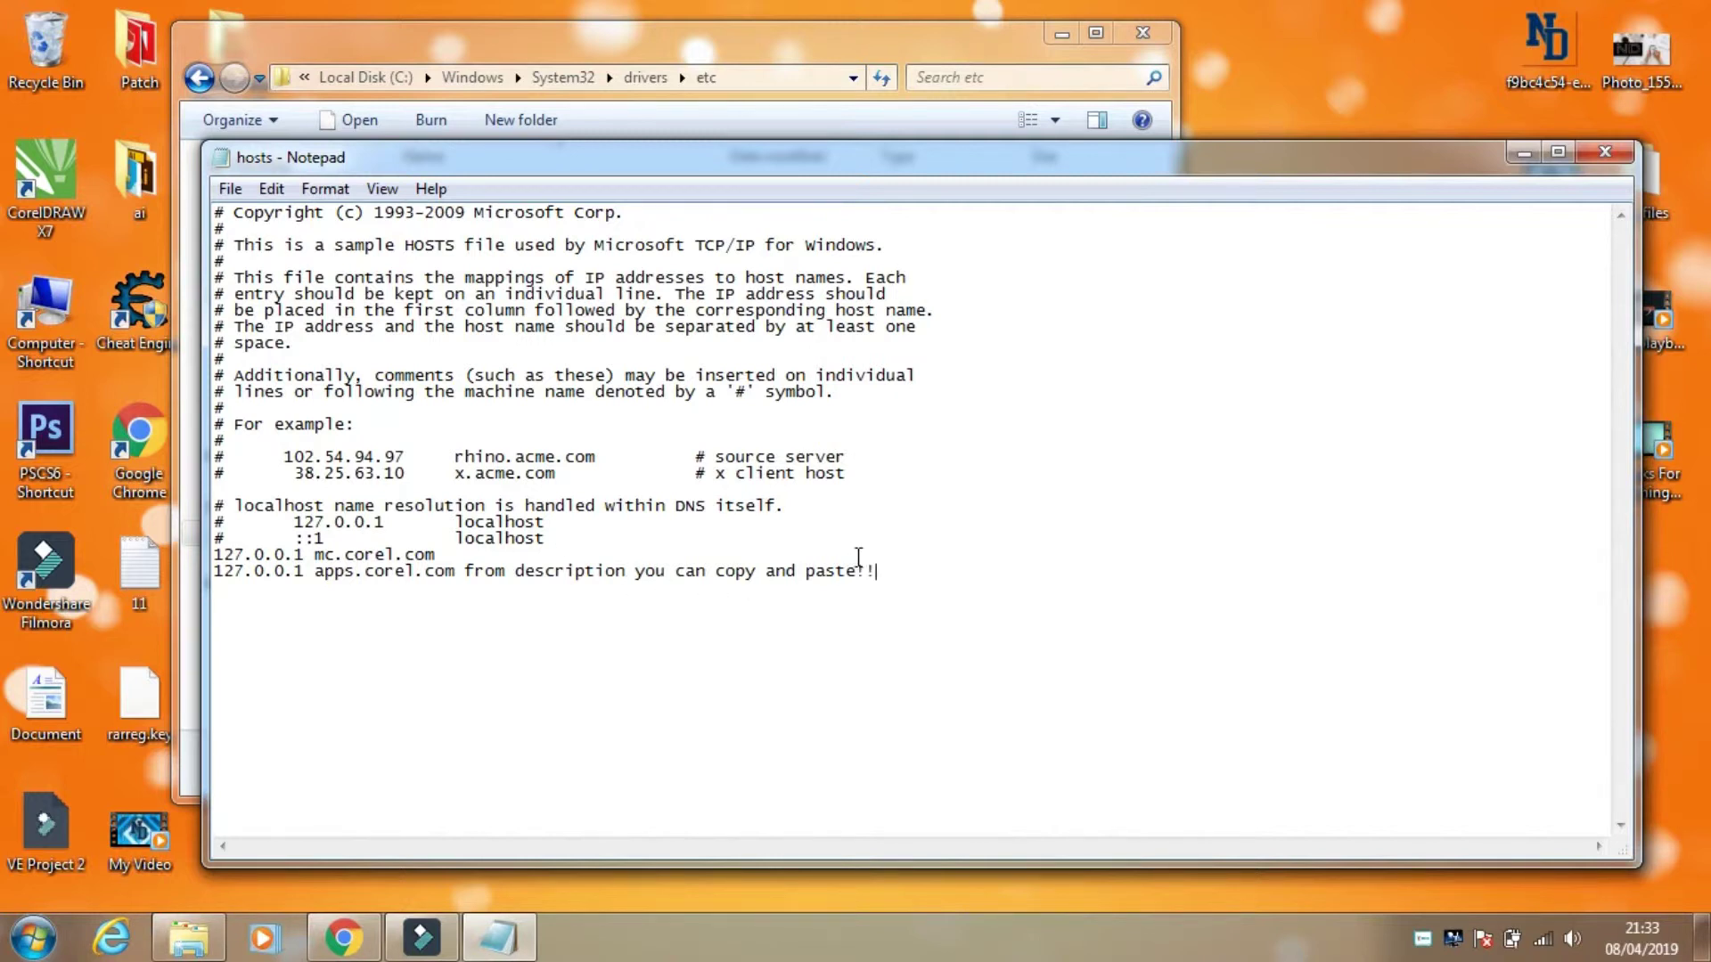
{"action": "left_click_drag", "start_coordinate": [882, 571], "coordinate": [458, 570]}
{"action": "key", "text": "BackSpace"}
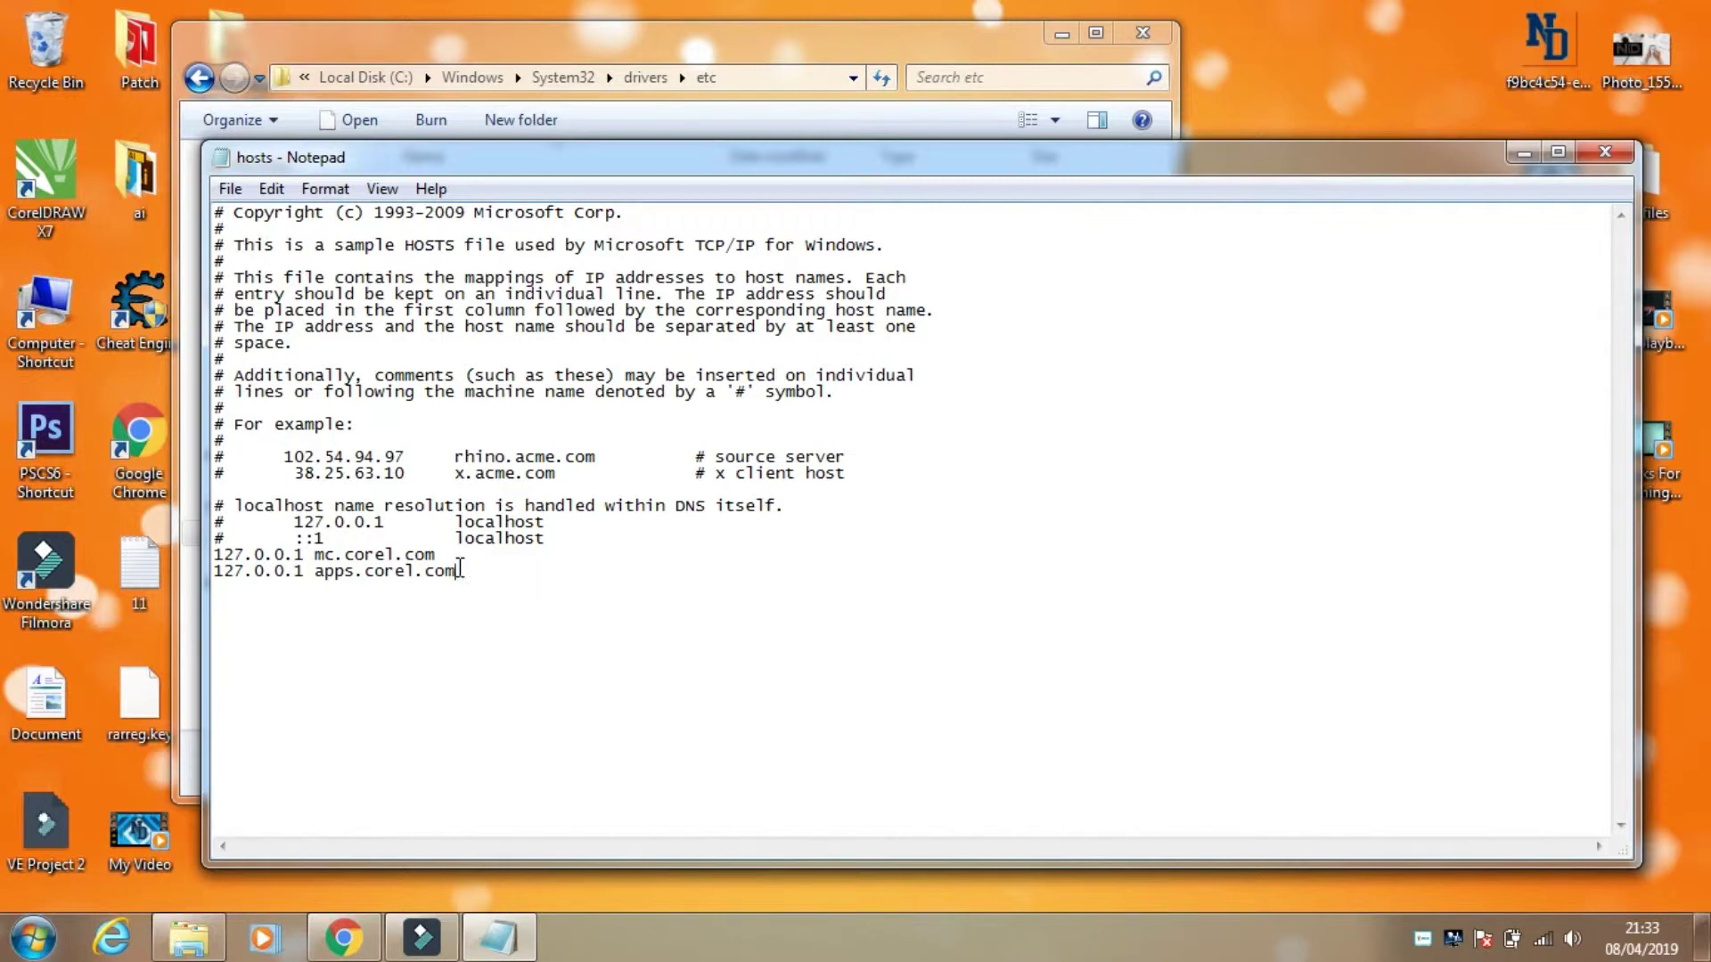
Close the hosts file without saving the changes and close the etc folder window
{"action": "left_click", "coordinate": [1626, 156]}
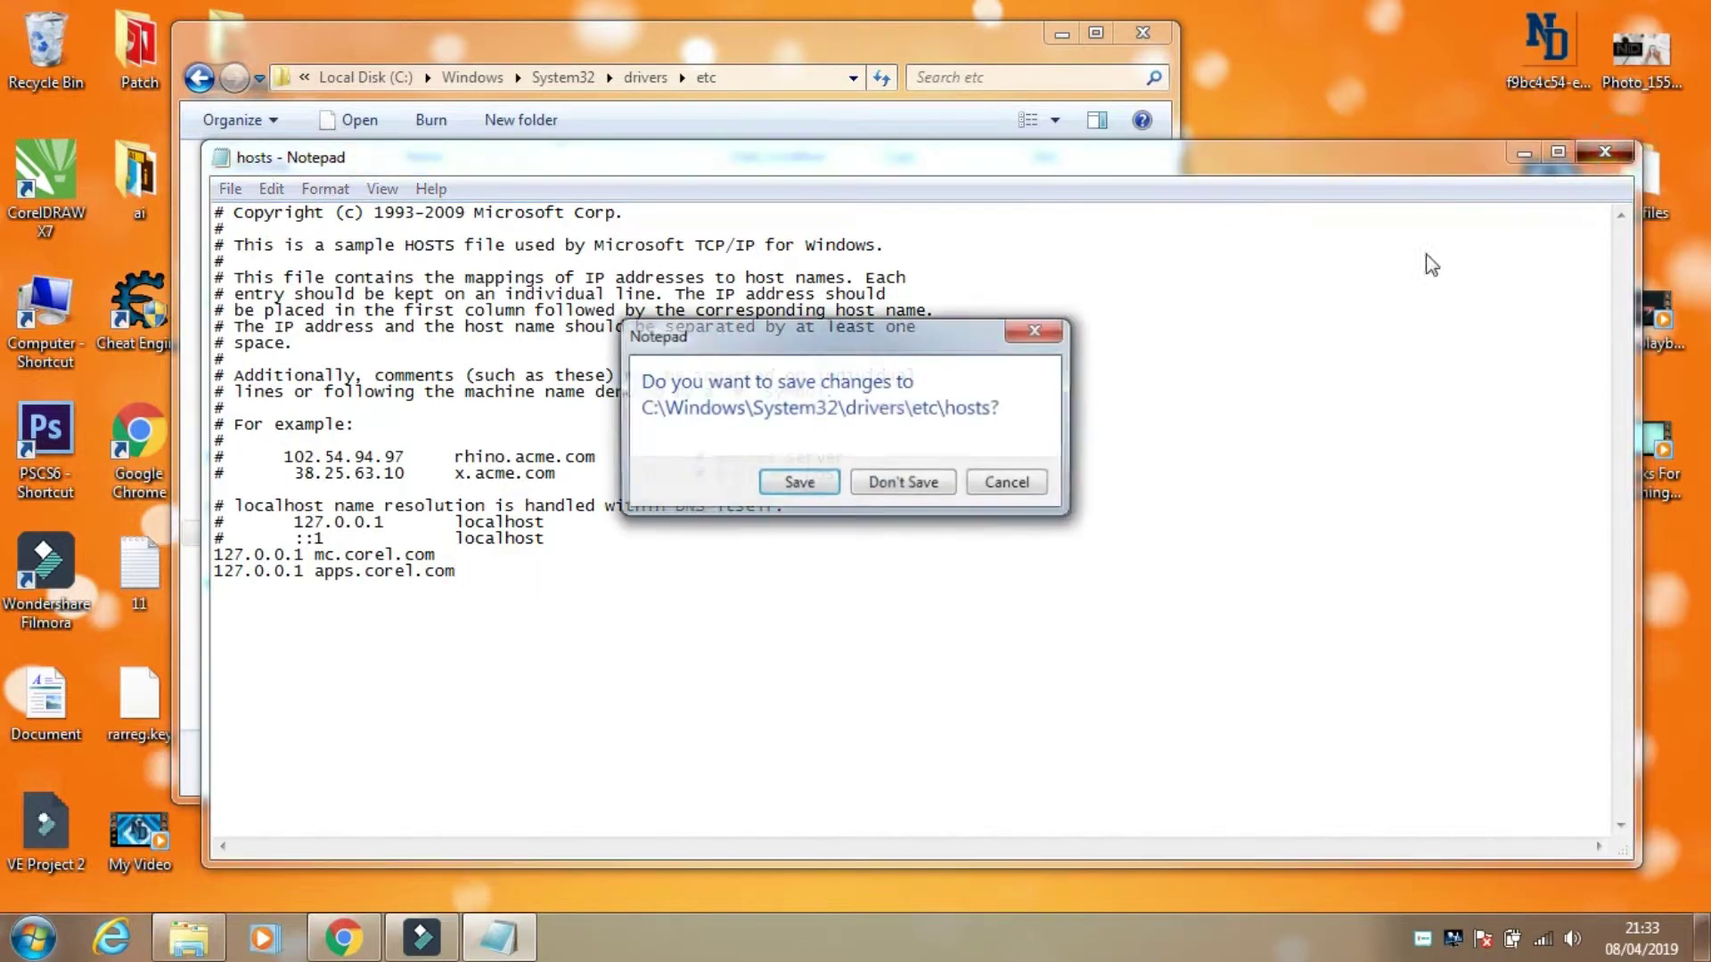
{"action": "left_click", "coordinate": [1040, 329]}
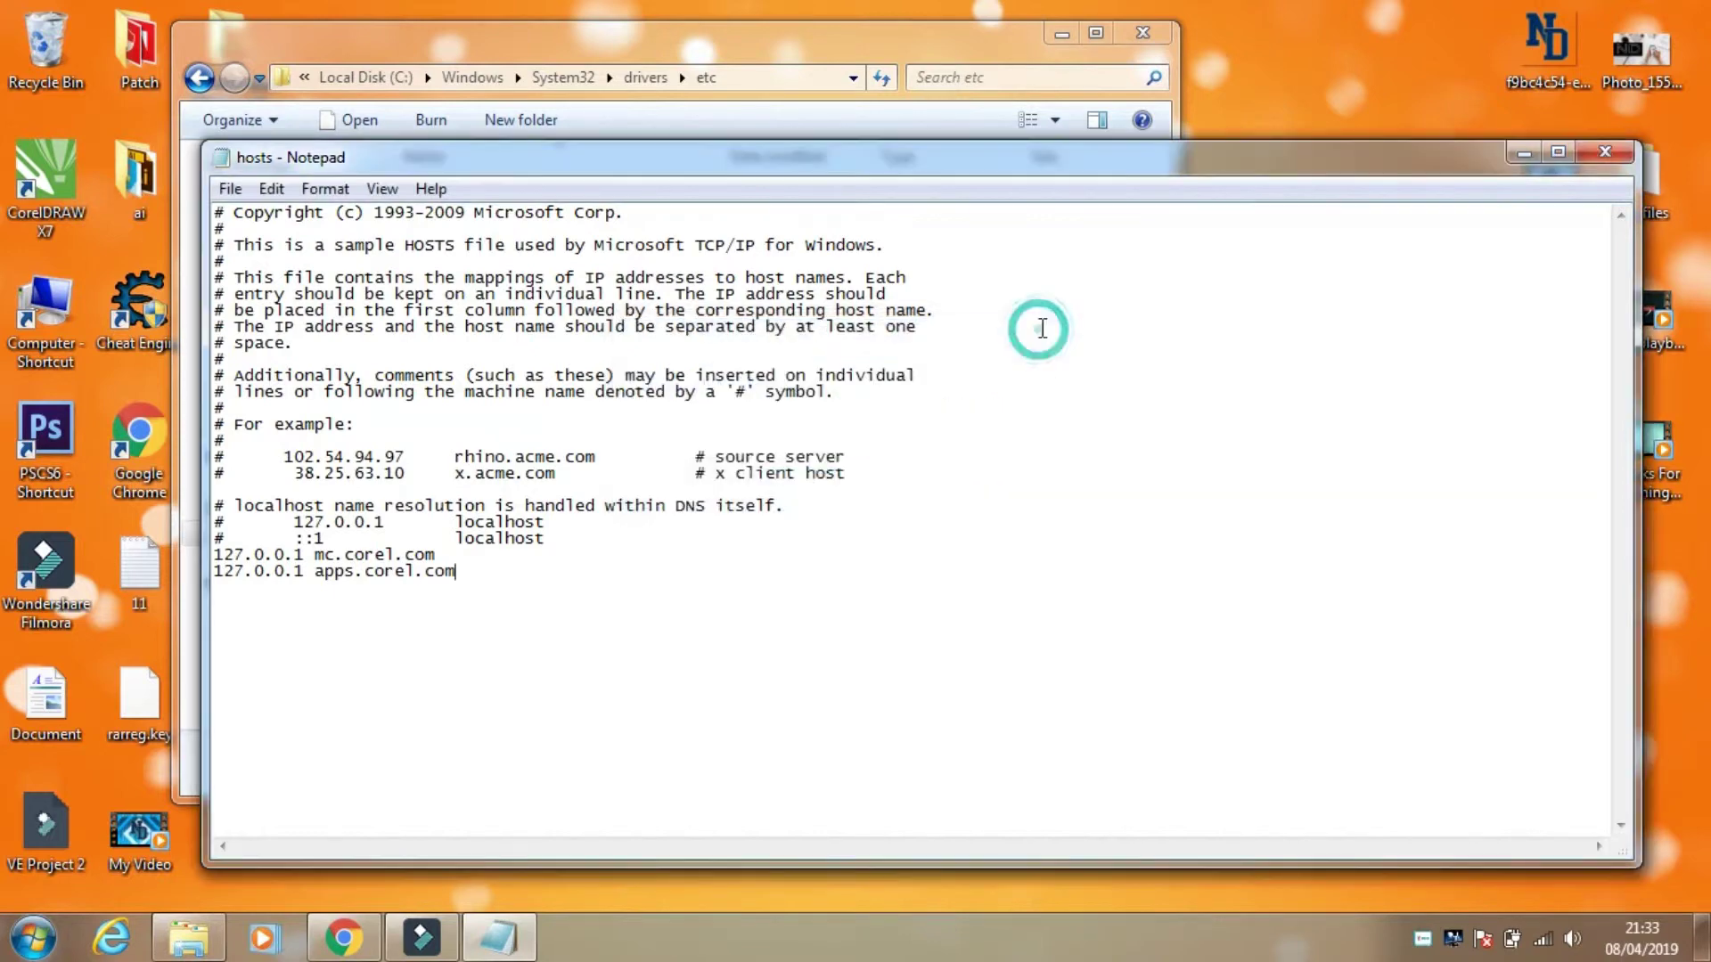
{"action": "left_click", "coordinate": [1590, 154]}
{"action": "left_click", "coordinate": [909, 484]}
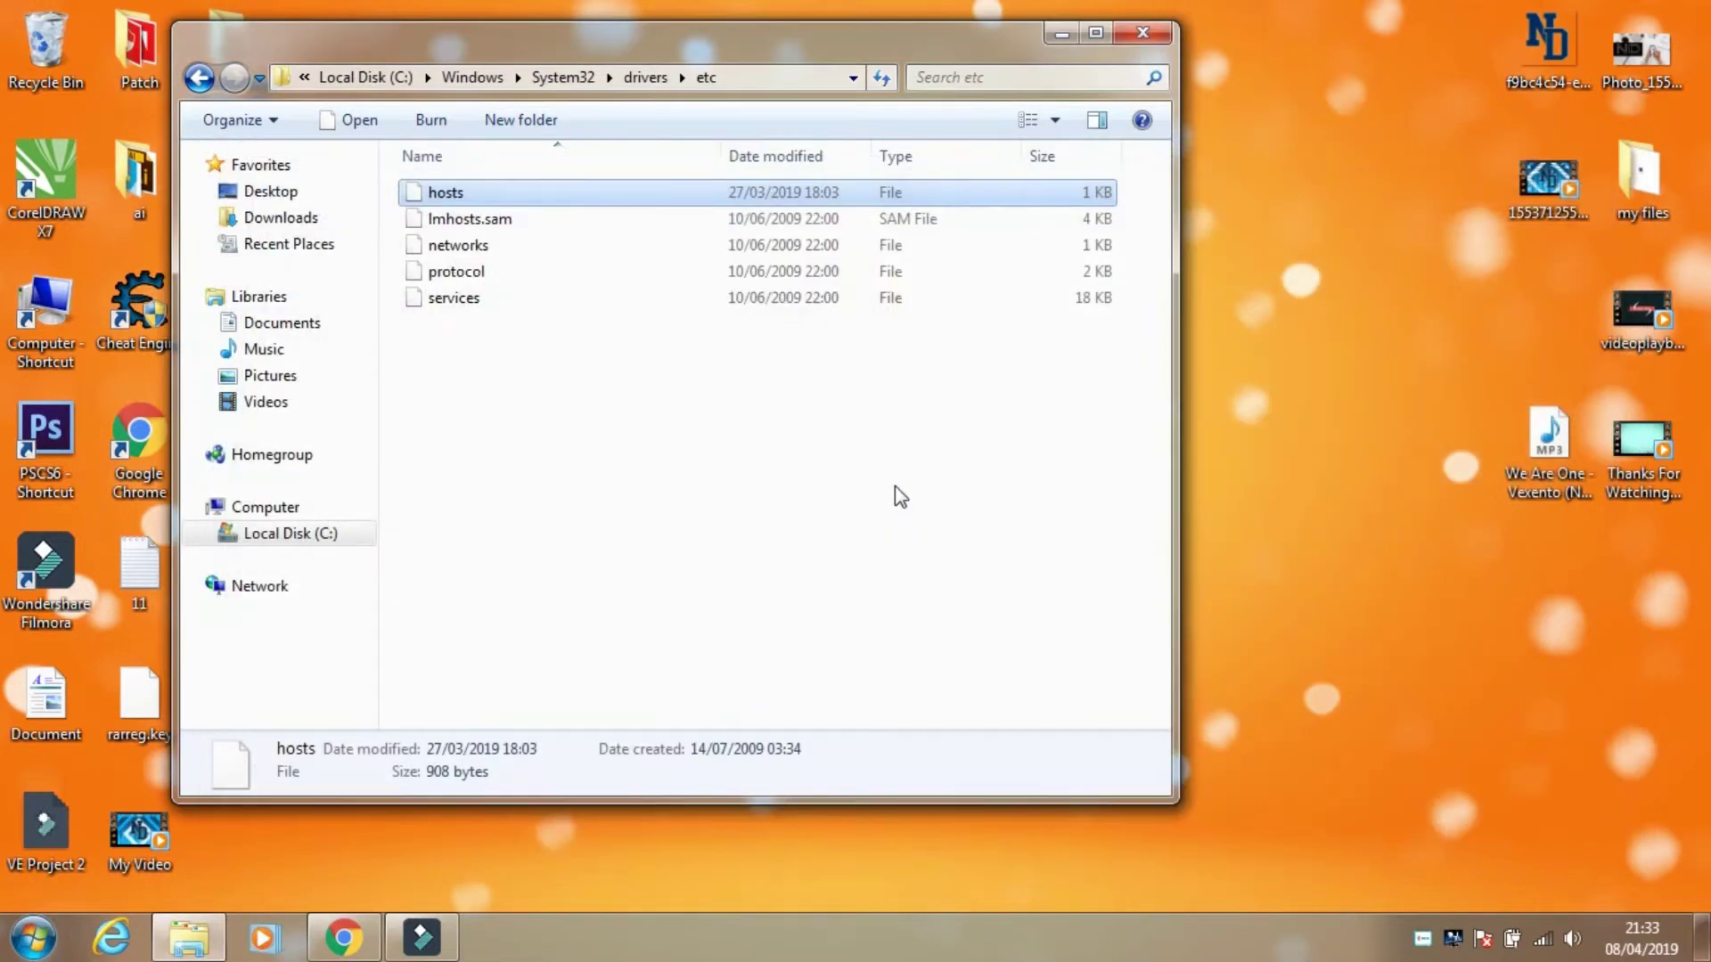
{"action": "left_click", "coordinate": [1143, 34]}
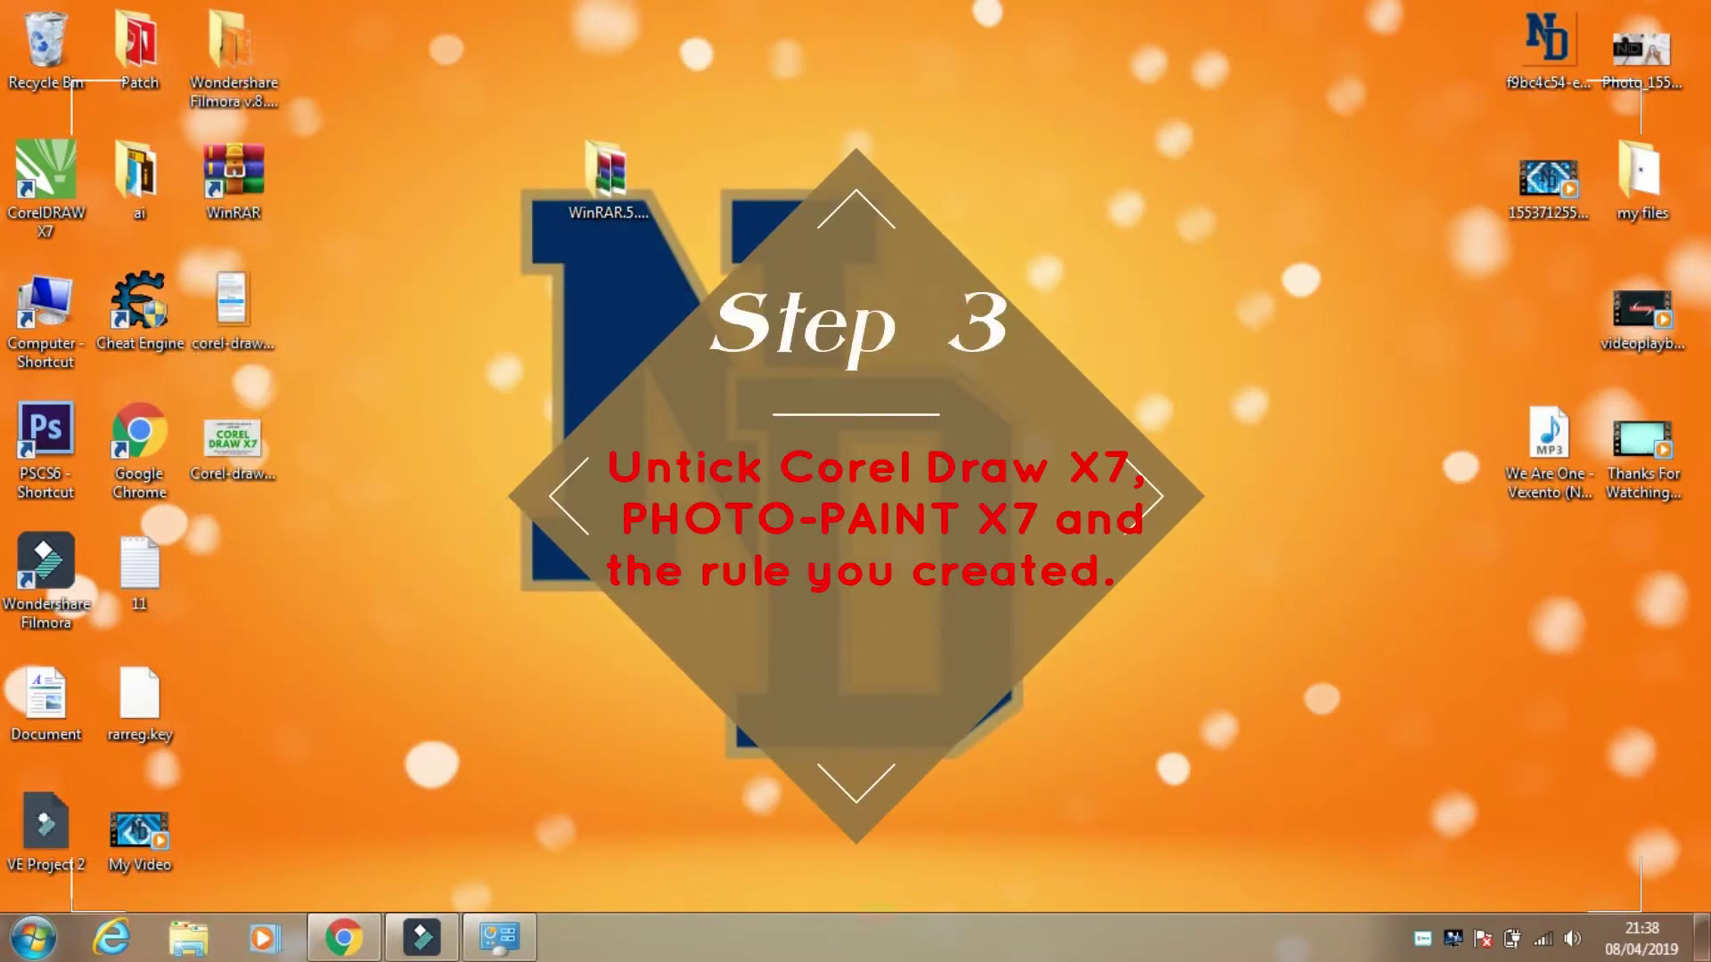
Search for the setting that allows a program through Windows Firewall, open it maximized, and enable changes to the allowed programs
{"action": "left_click", "coordinate": [33, 939]}
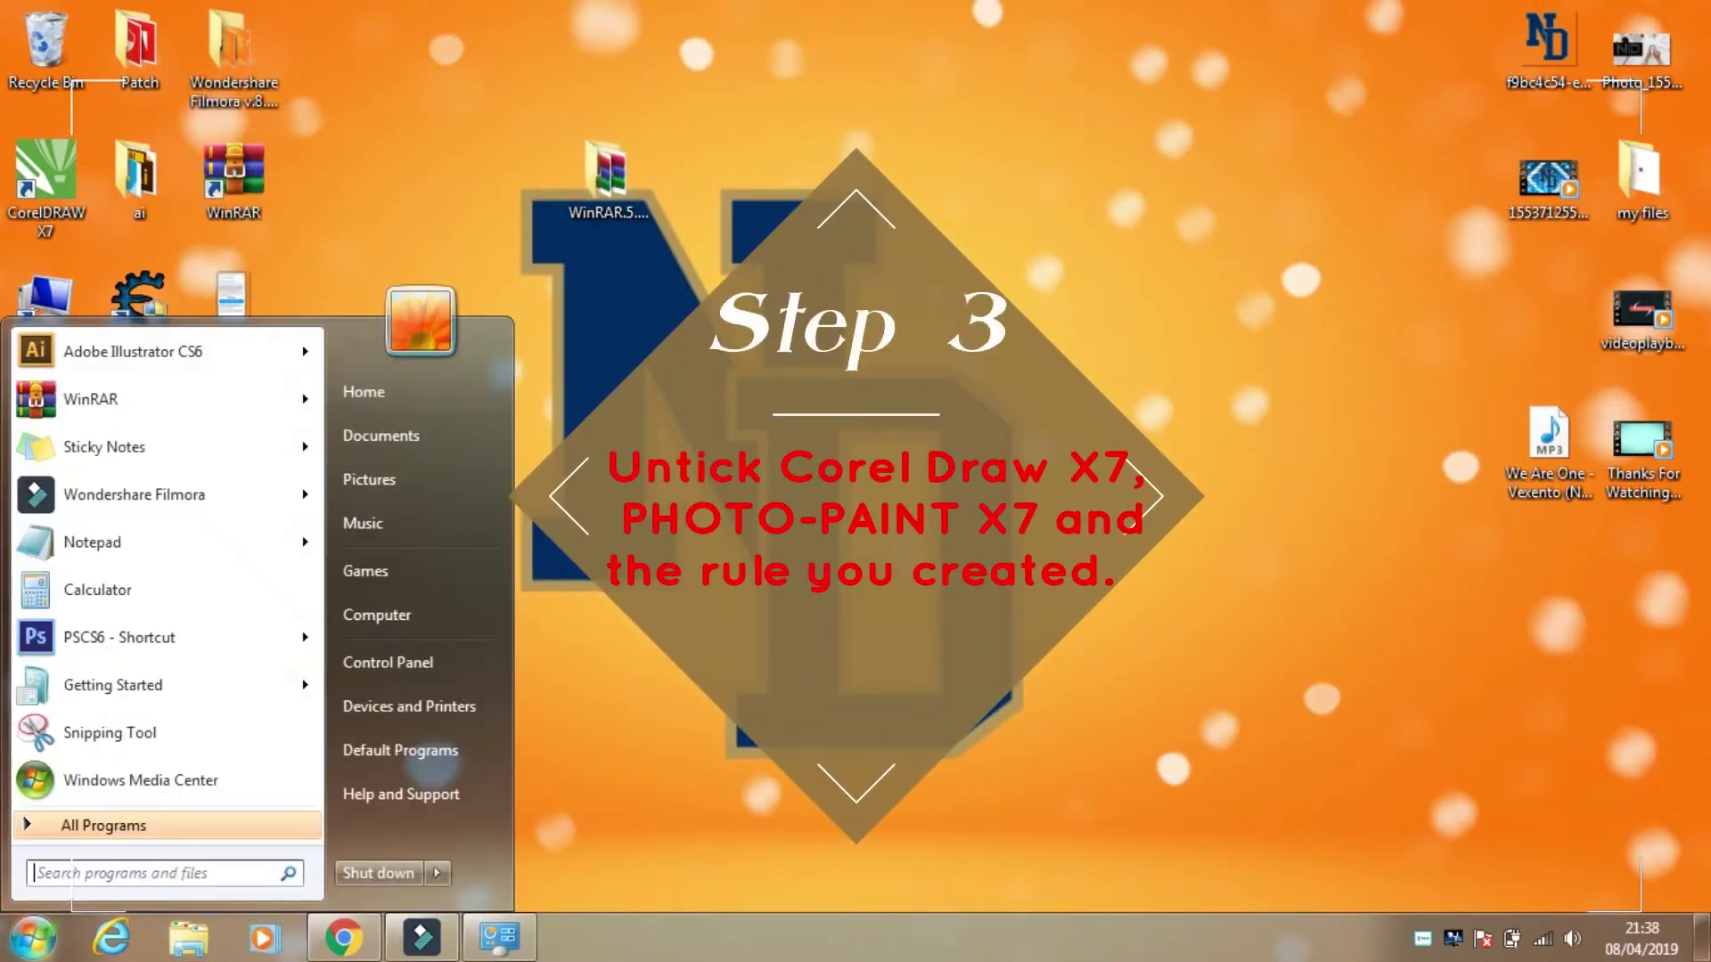
{"action": "type", "text": "al"}
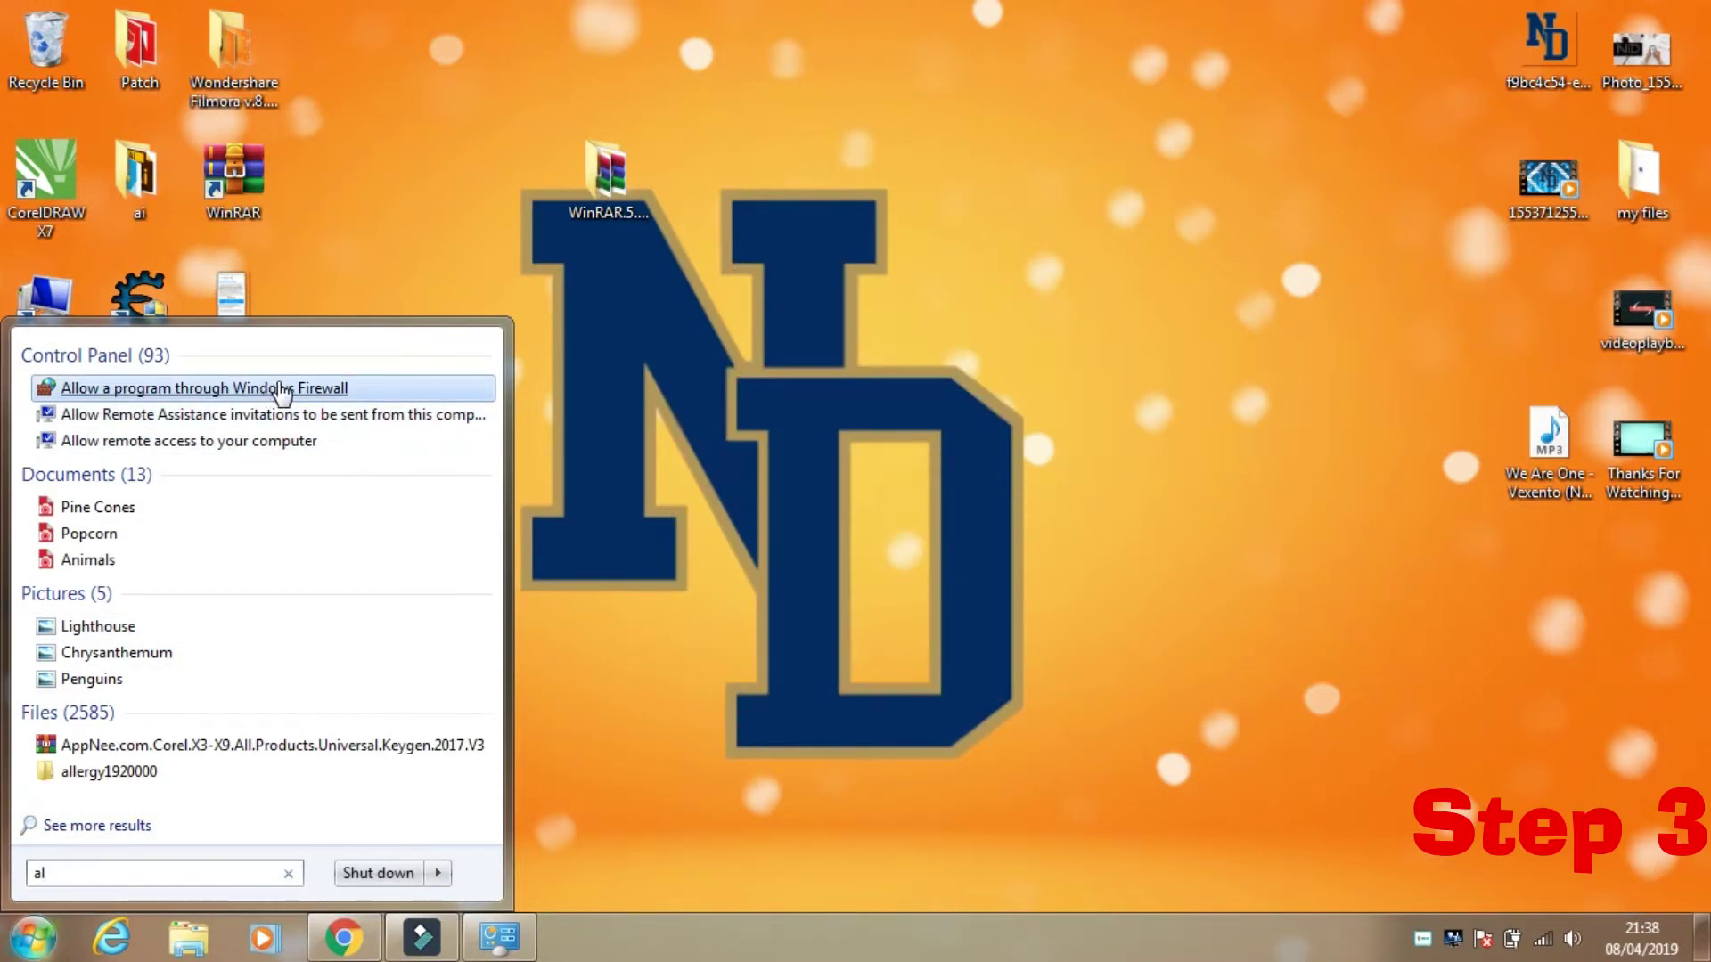
{"action": "left_click", "coordinate": [283, 389]}
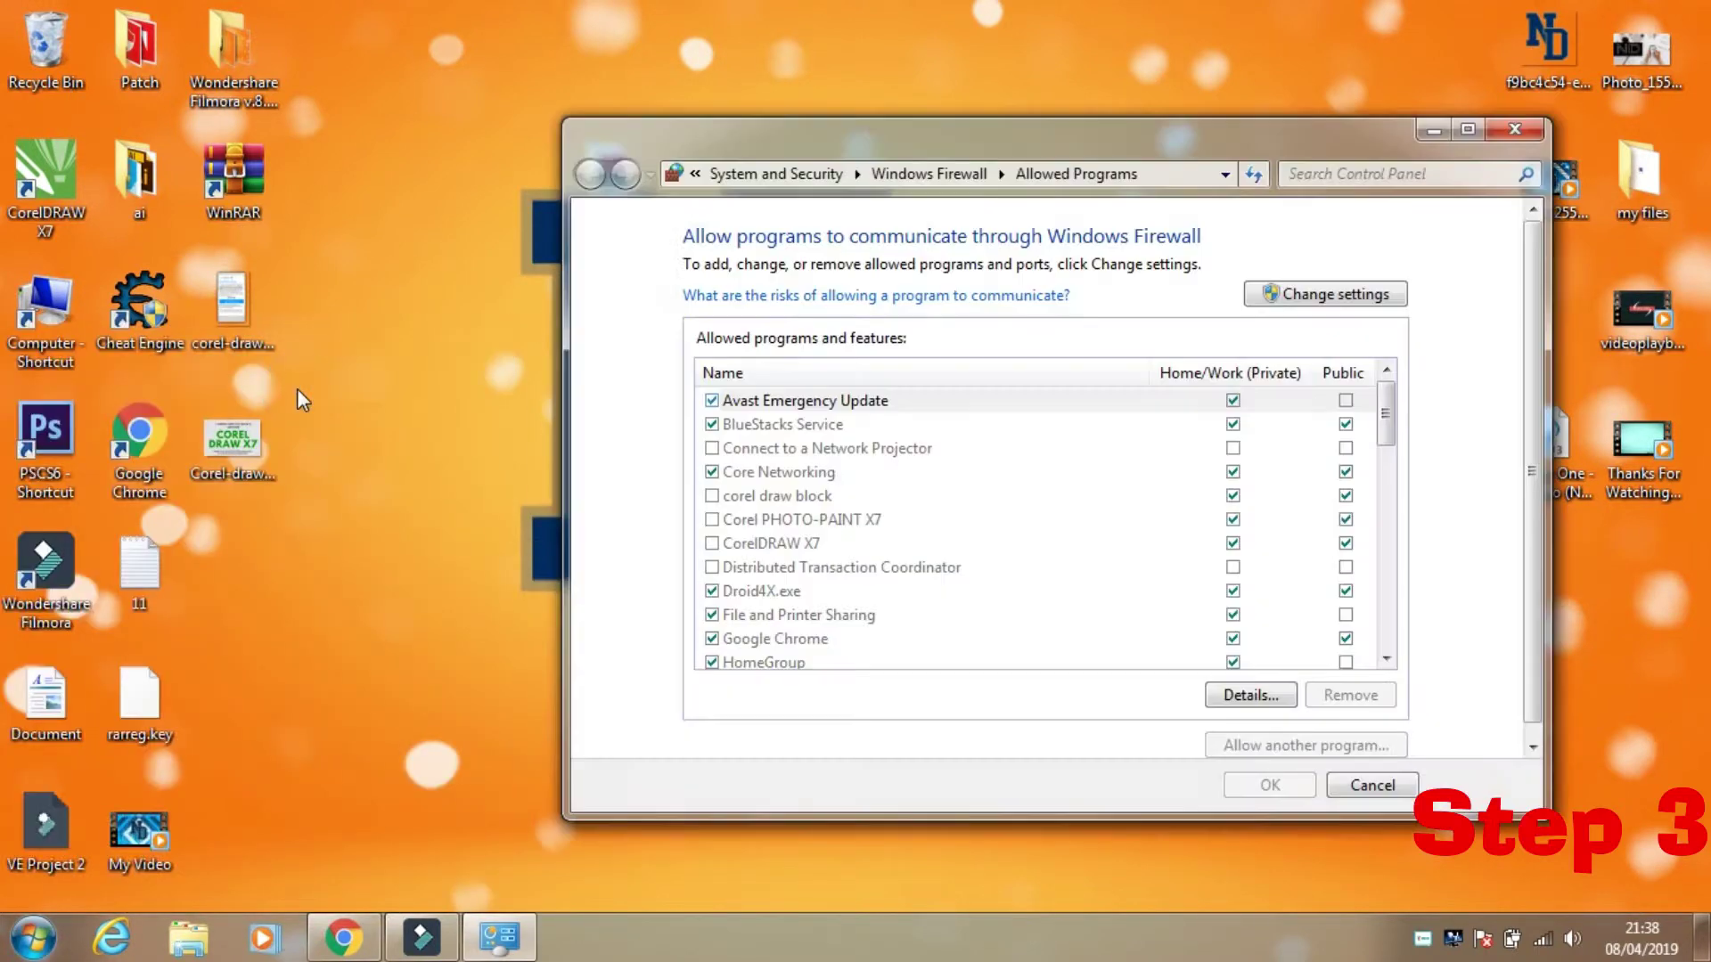
{"action": "left_click", "coordinate": [1467, 131]}
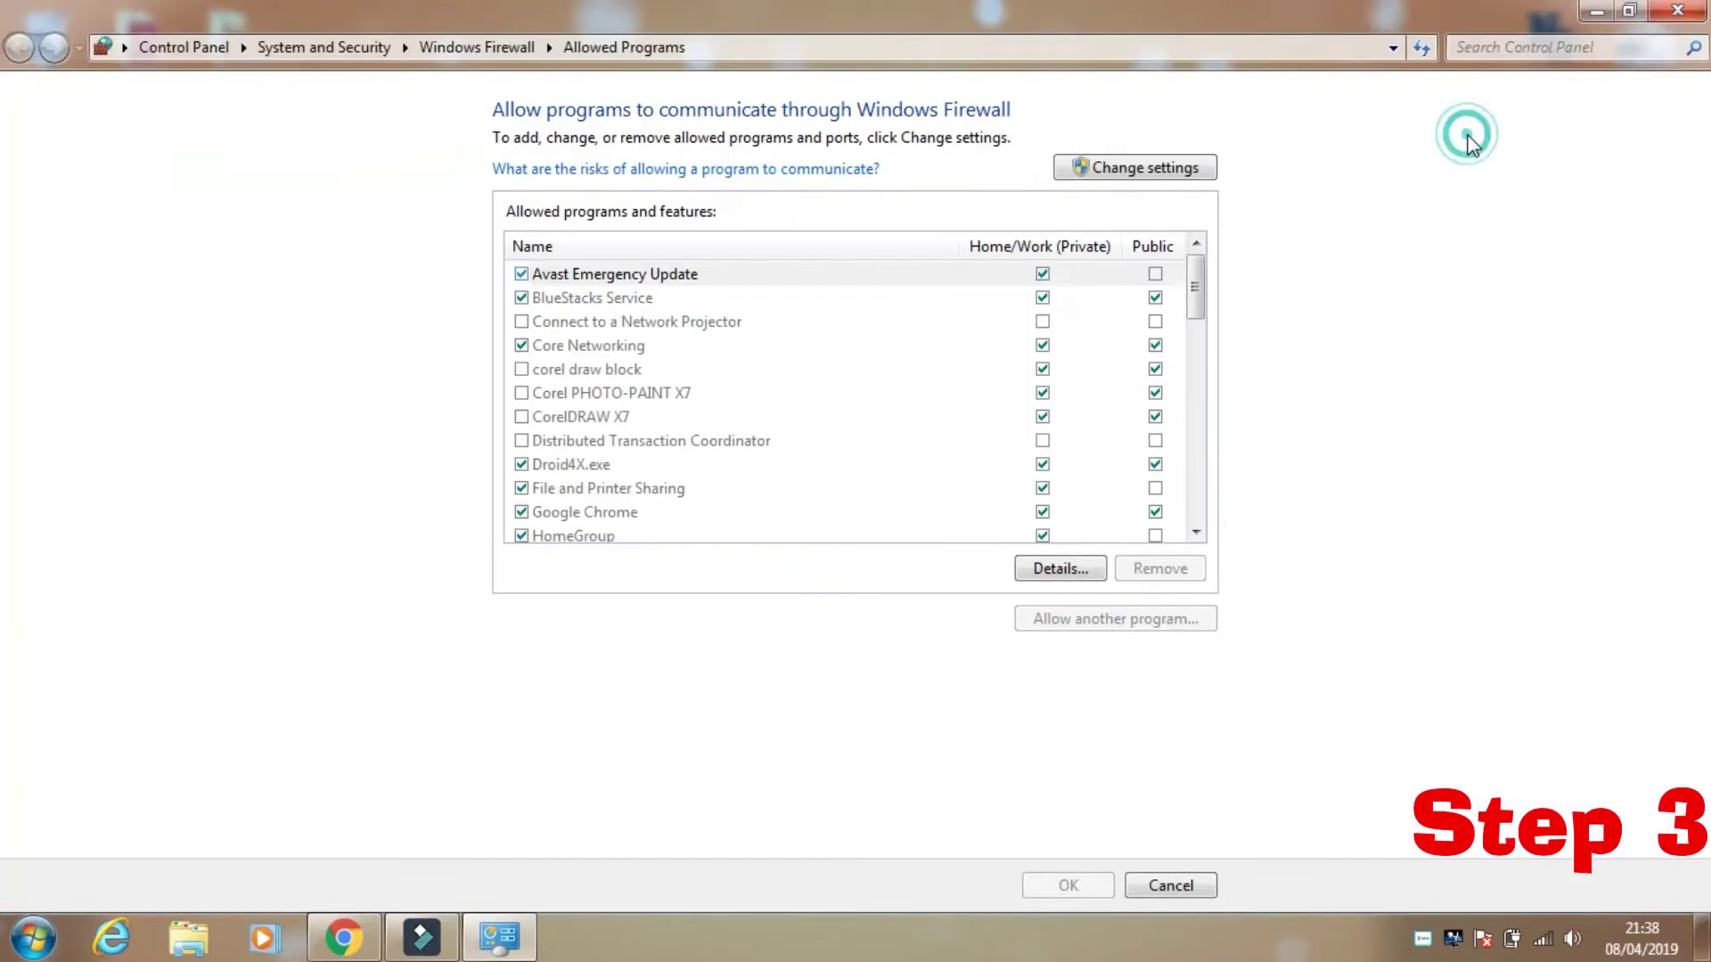
{"action": "left_click", "coordinate": [1162, 178]}
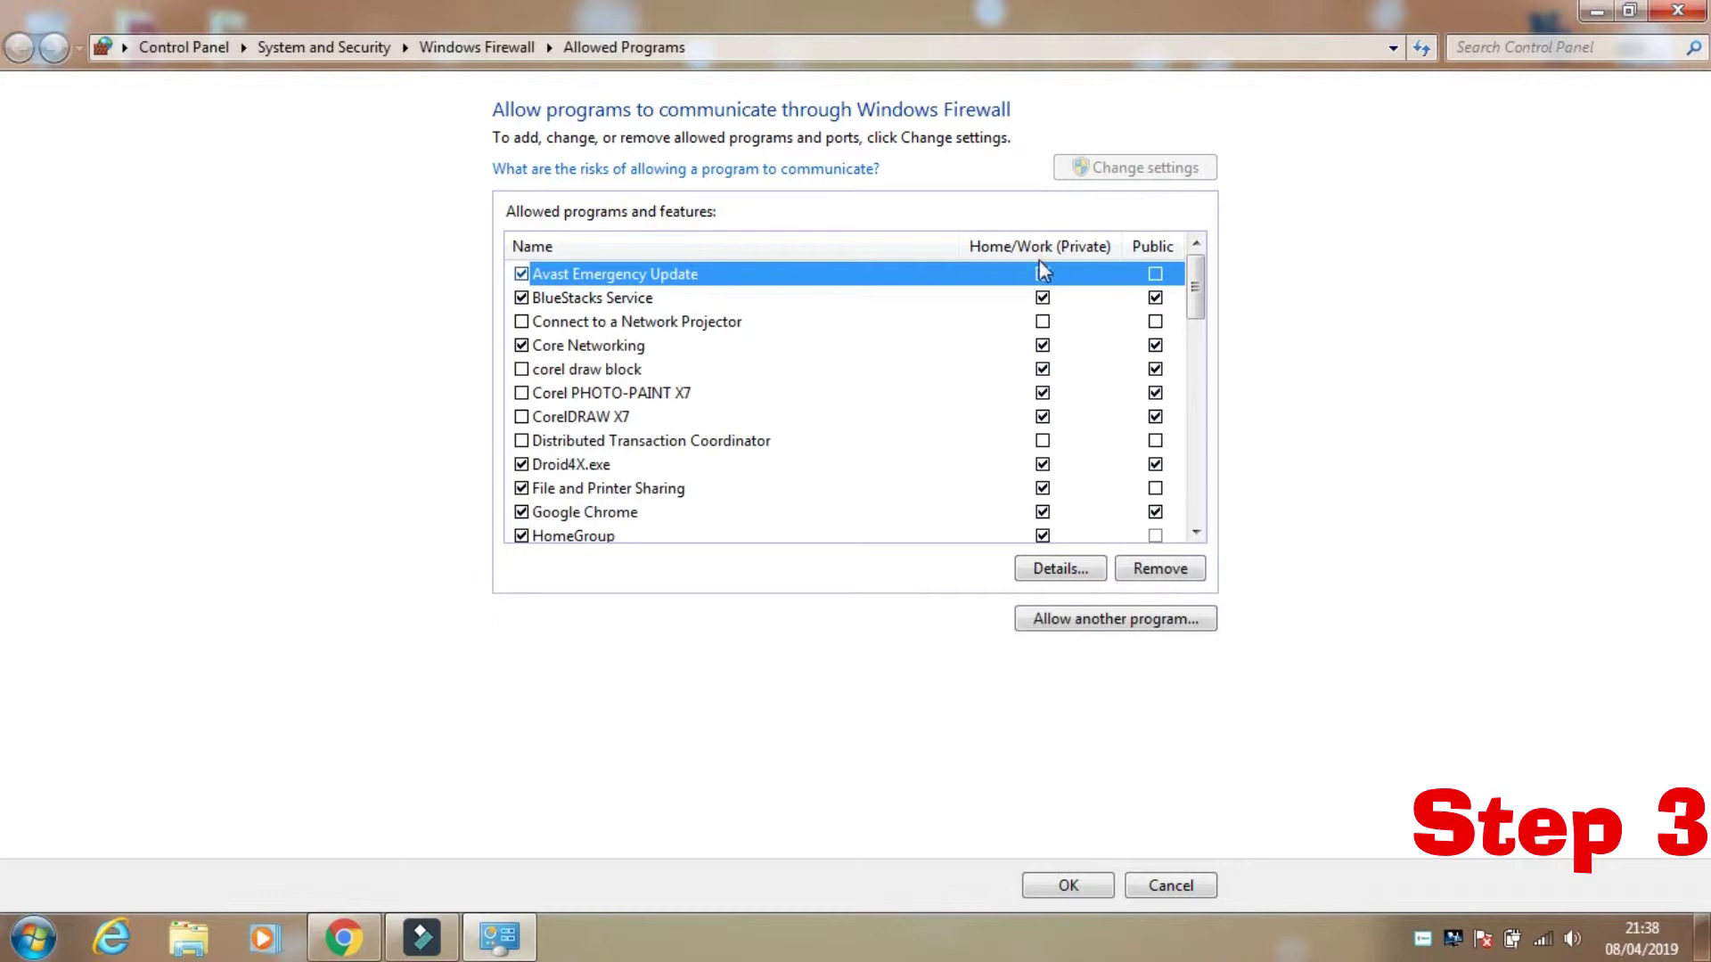
Leave corel draw block, Corel PHOTO-PAINT X7 and CorelDRAW X7 unticked in the allowed programs and confirm the firewall settings
{"action": "left_click", "coordinate": [584, 420]}
{"action": "left_click", "coordinate": [598, 397]}
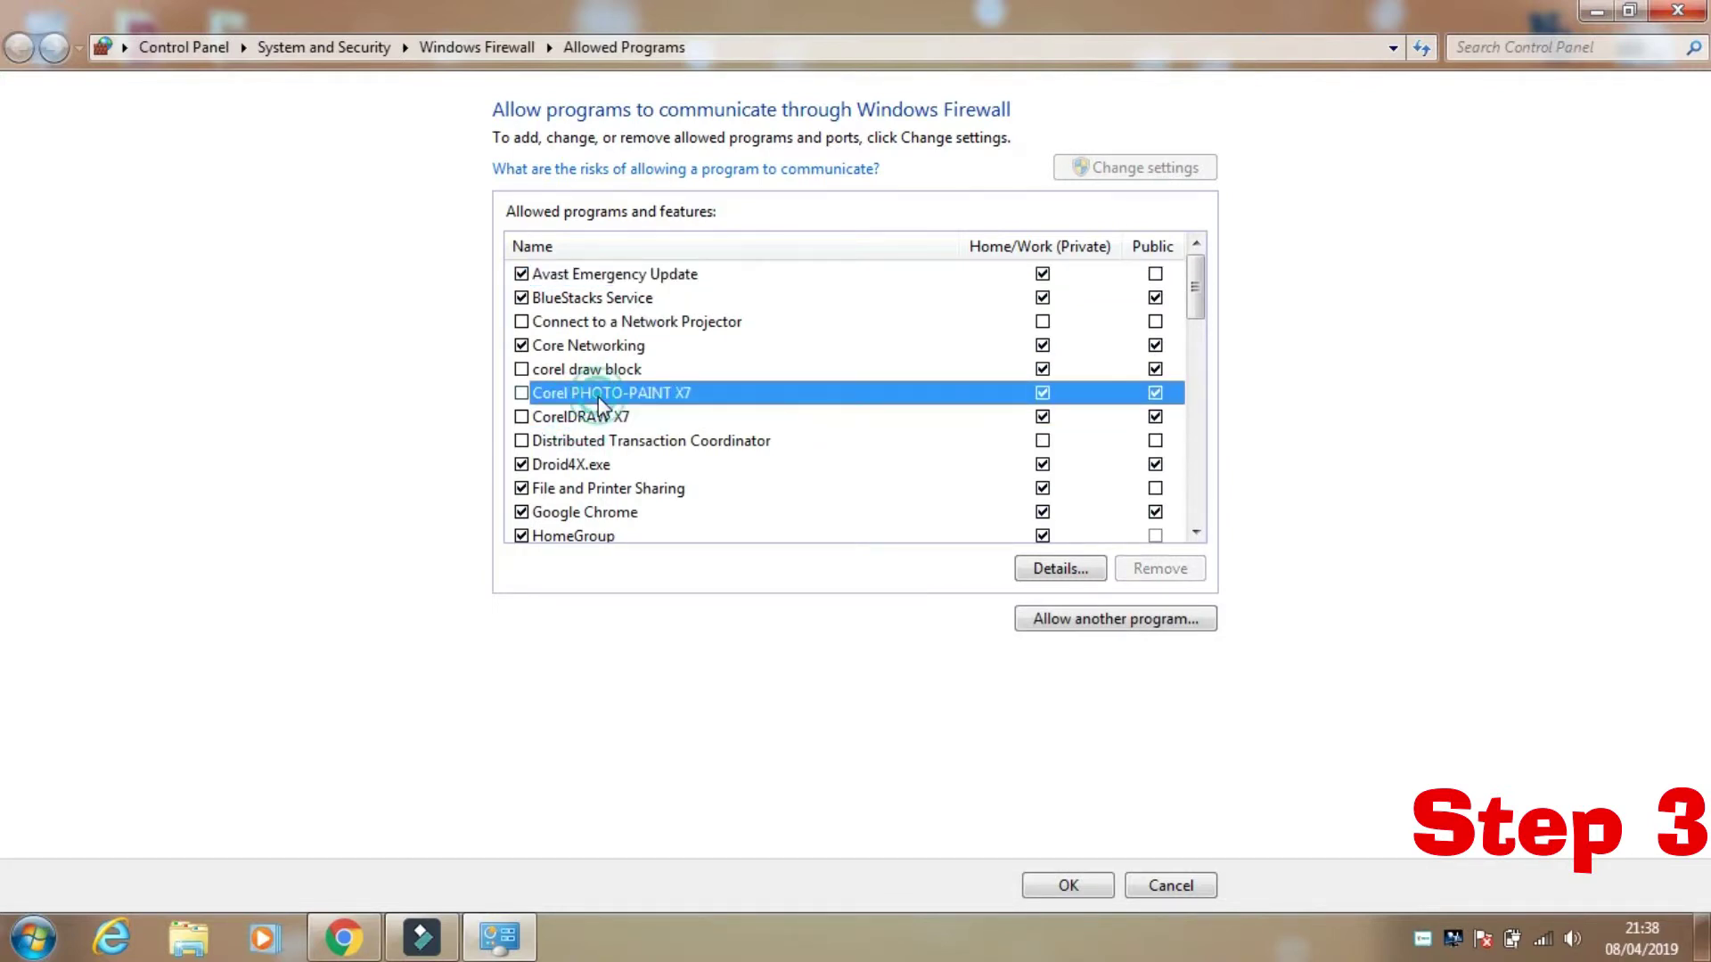
{"action": "left_click", "coordinate": [615, 371]}
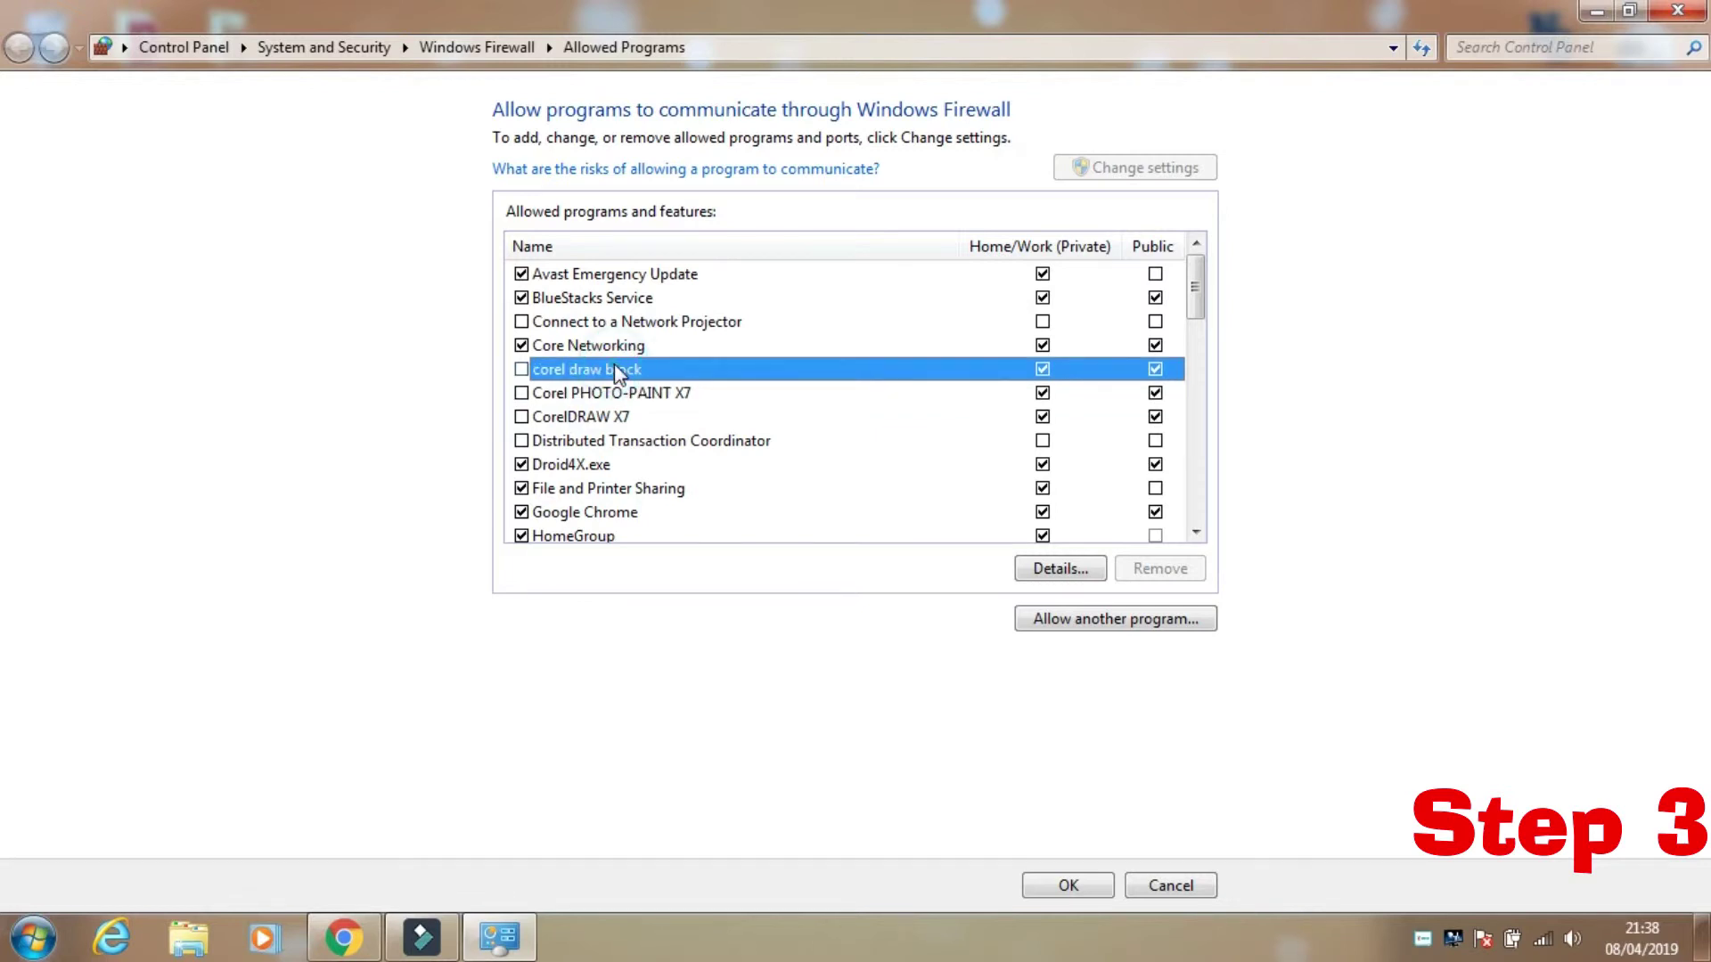
{"action": "left_click", "coordinate": [613, 417]}
{"action": "left_click", "coordinate": [606, 397]}
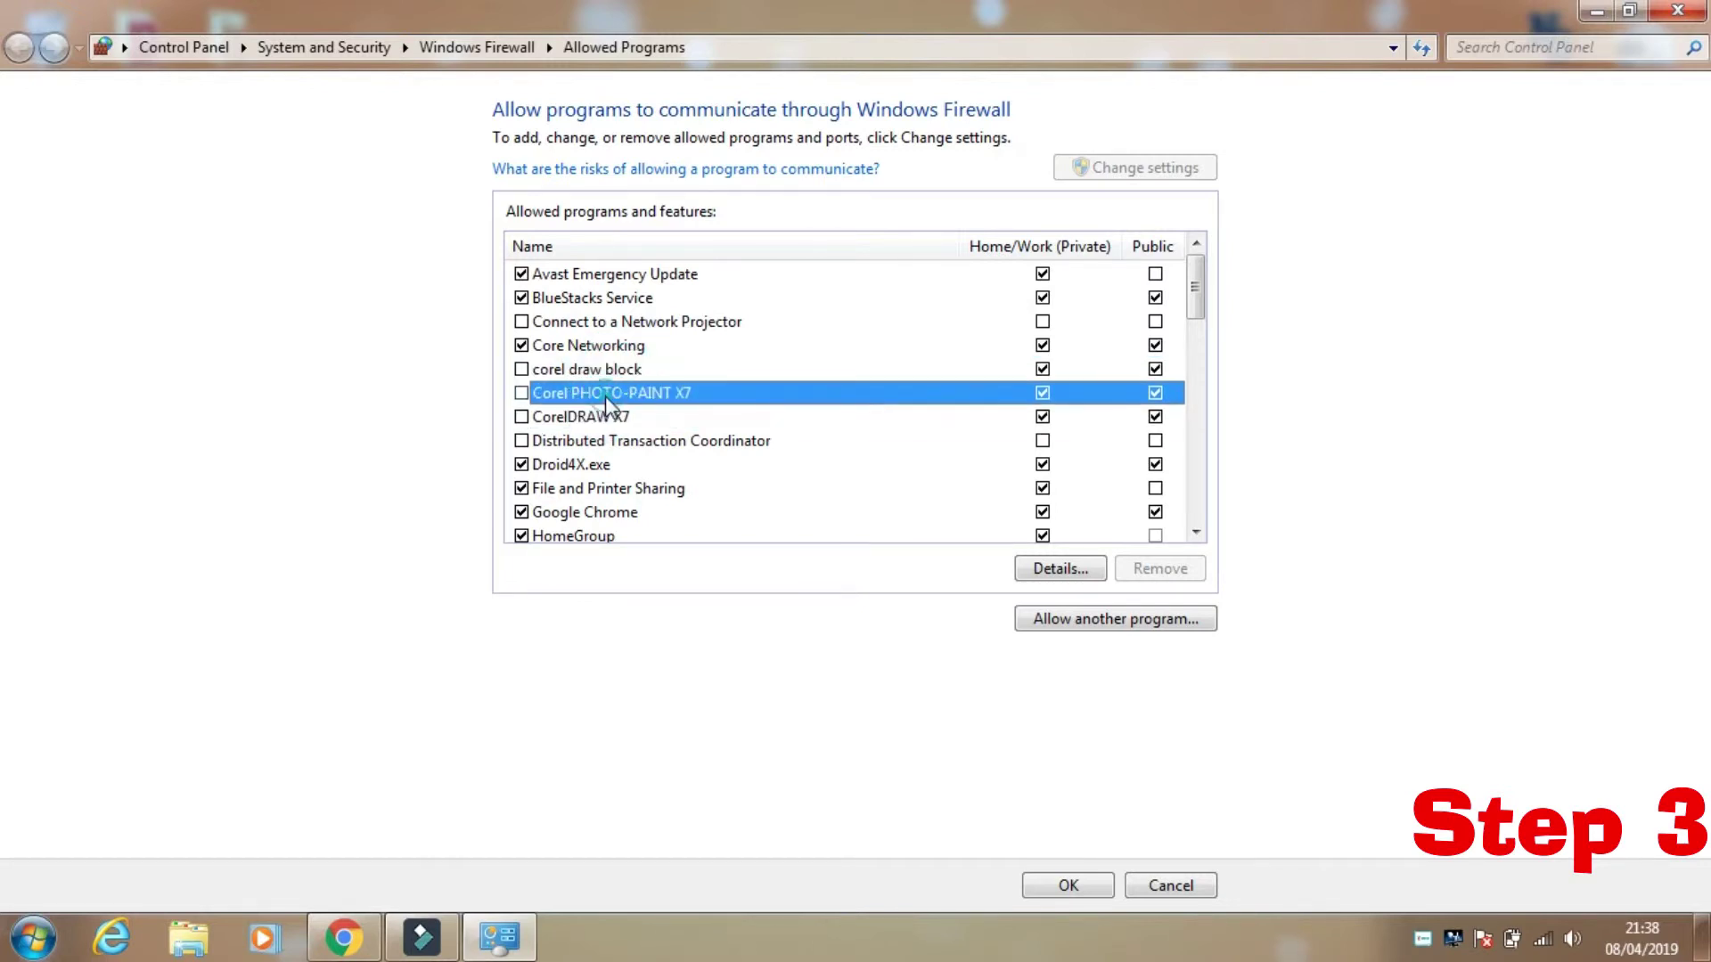
{"action": "left_click", "coordinate": [613, 372]}
{"action": "left_click", "coordinate": [521, 369]}
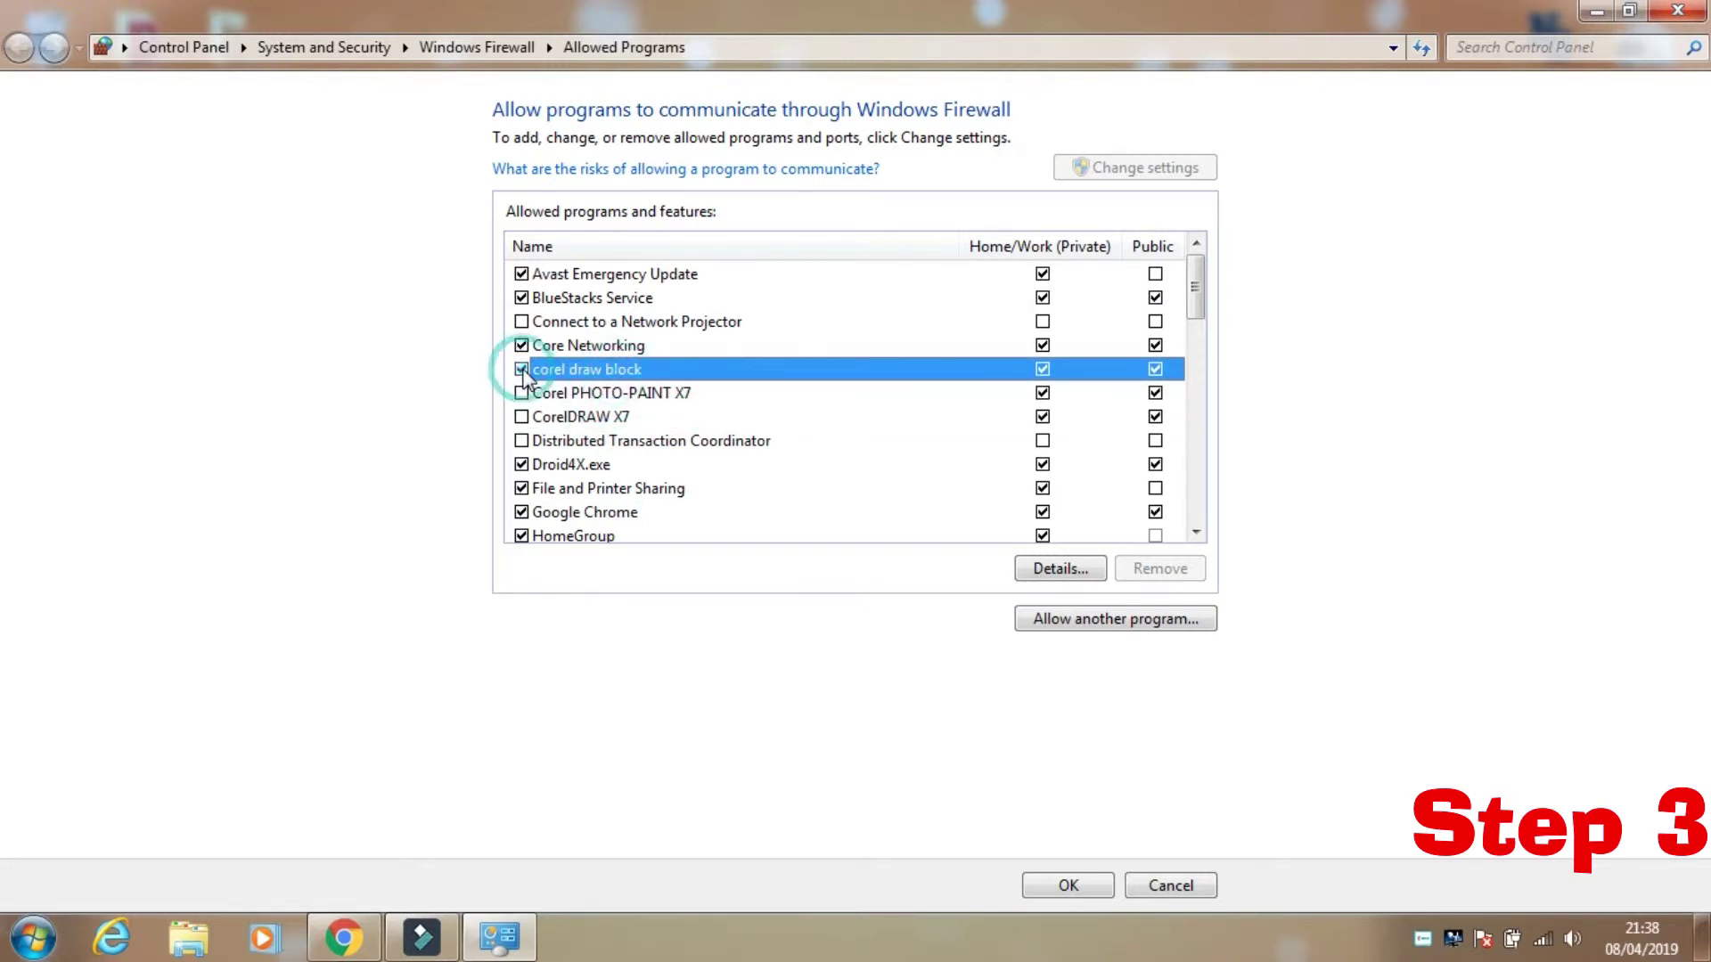
{"action": "left_click", "coordinate": [521, 369]}
{"action": "left_click", "coordinate": [523, 393]}
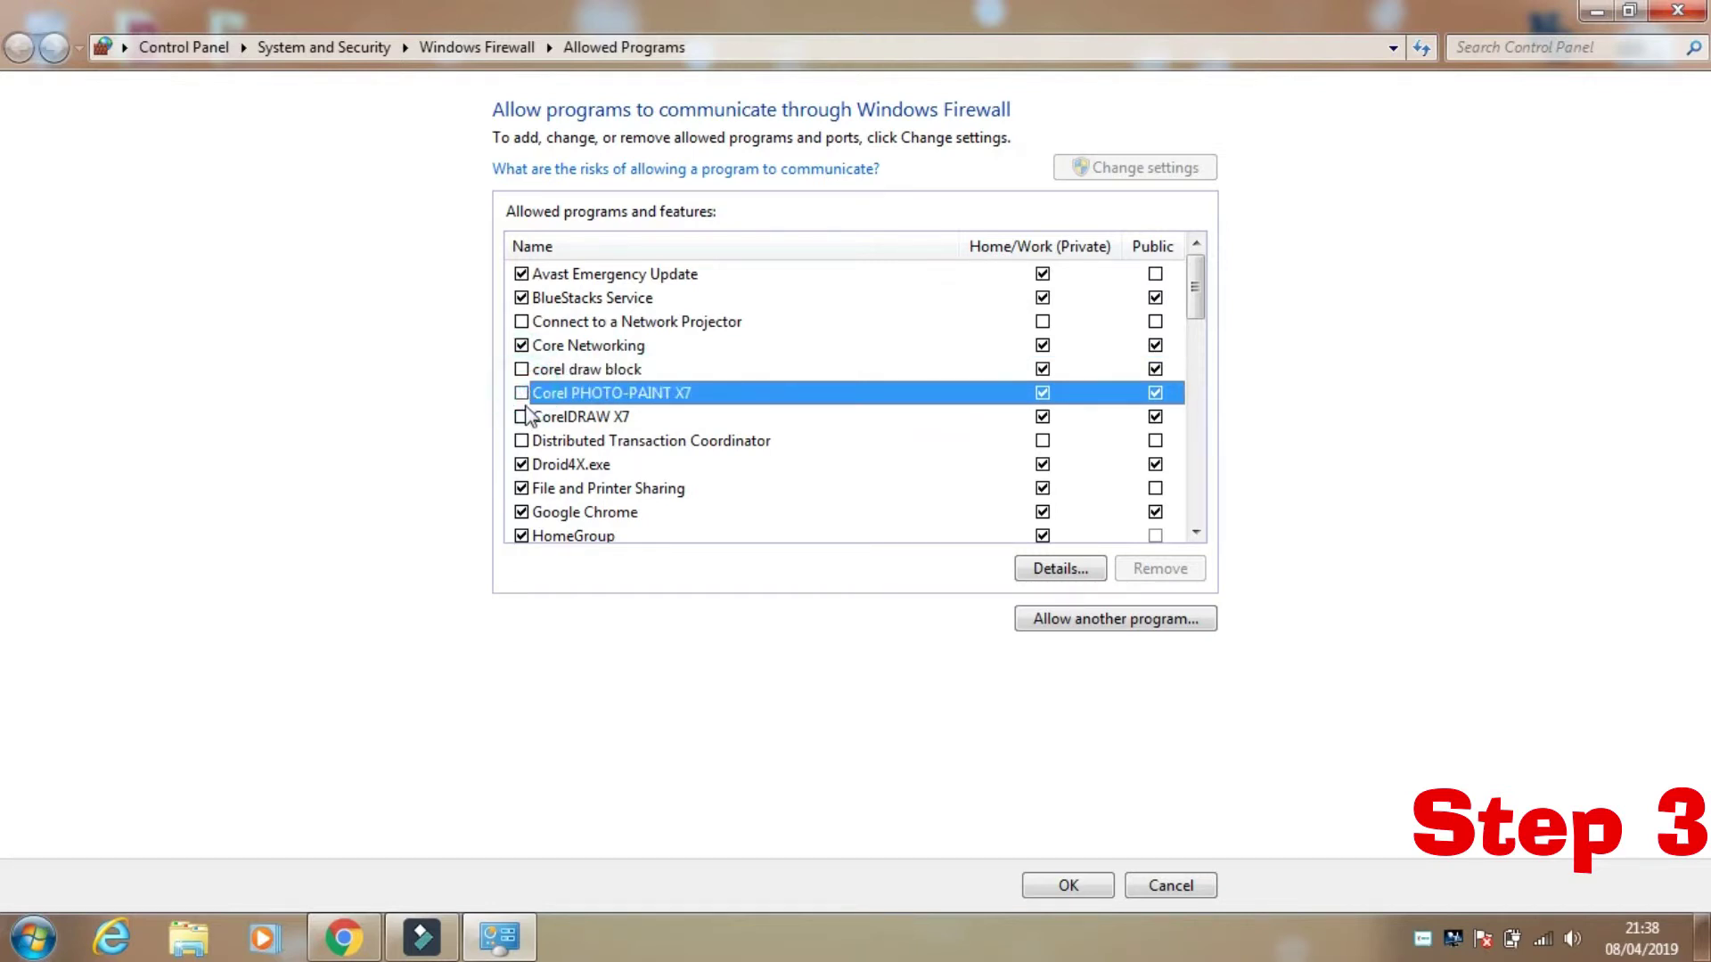
{"action": "left_click", "coordinate": [529, 416]}
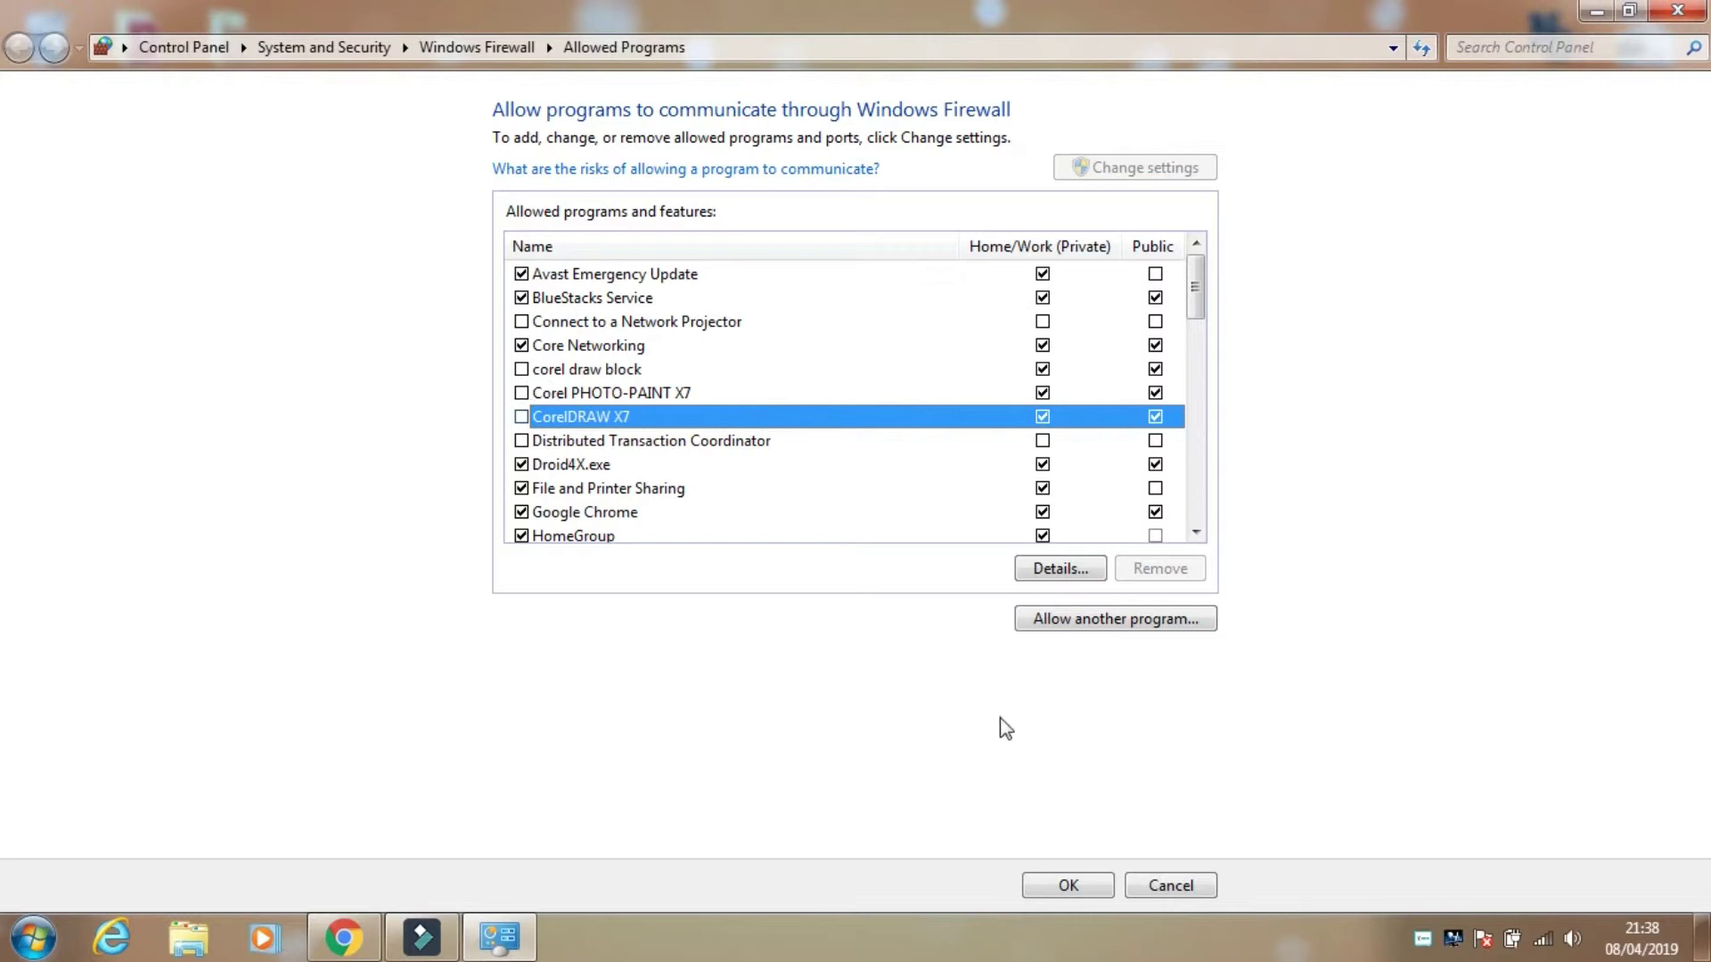
{"action": "left_click", "coordinate": [1094, 890]}
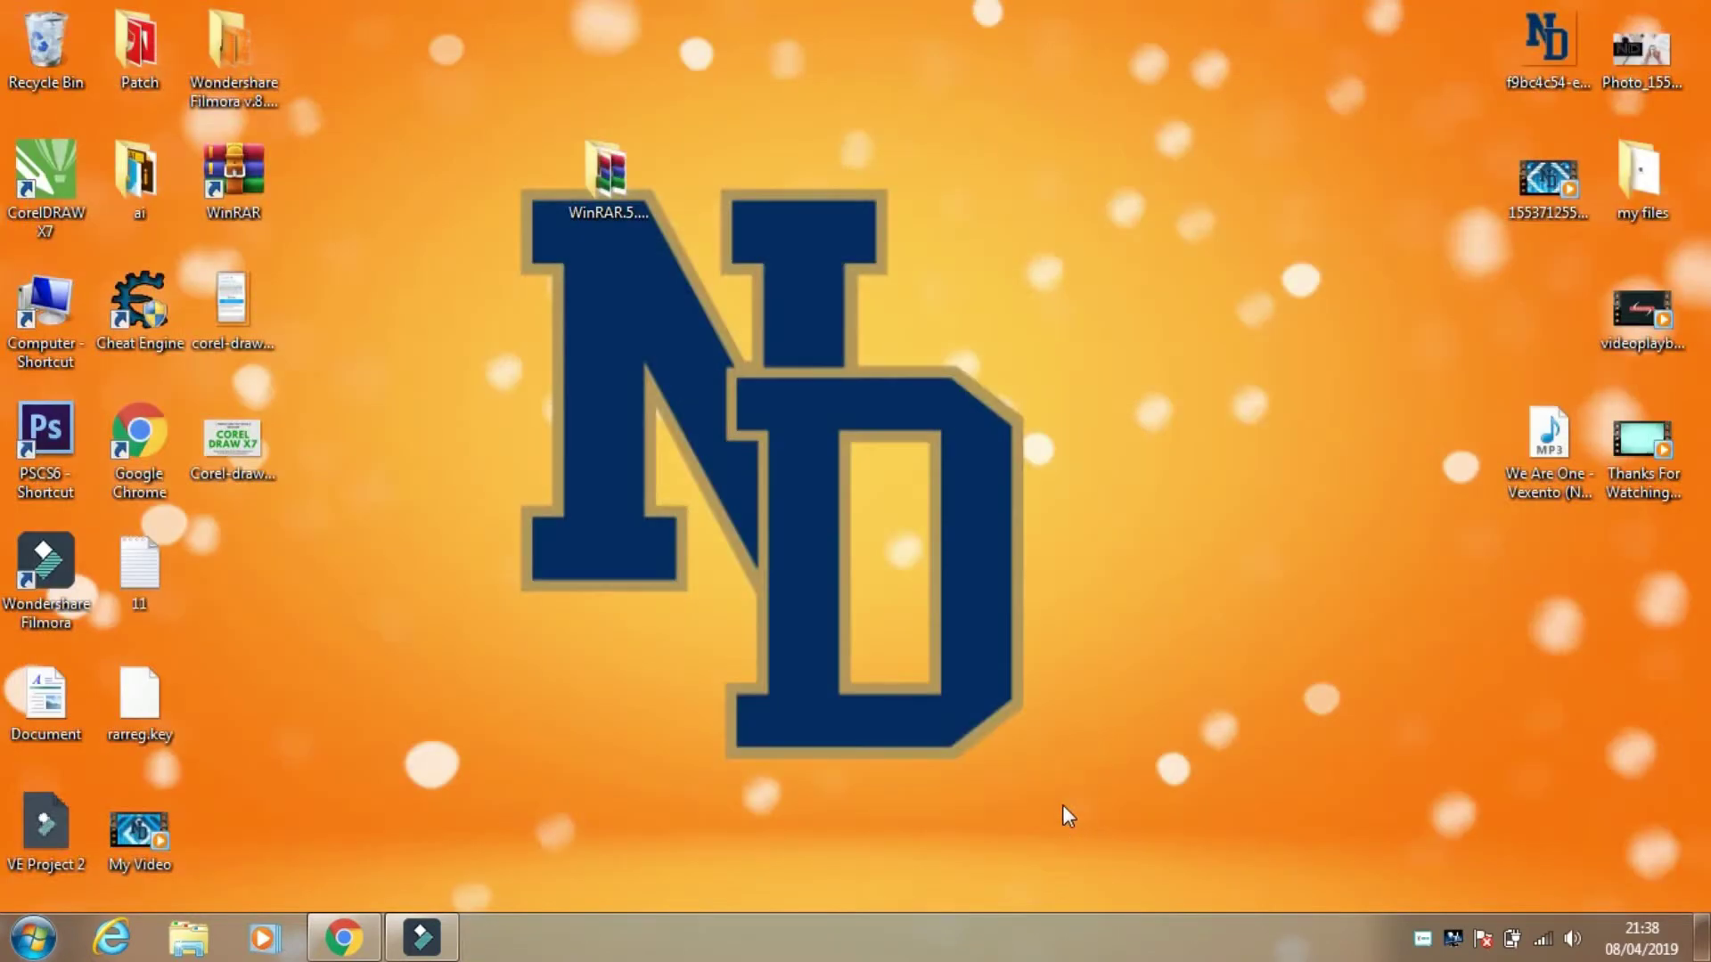